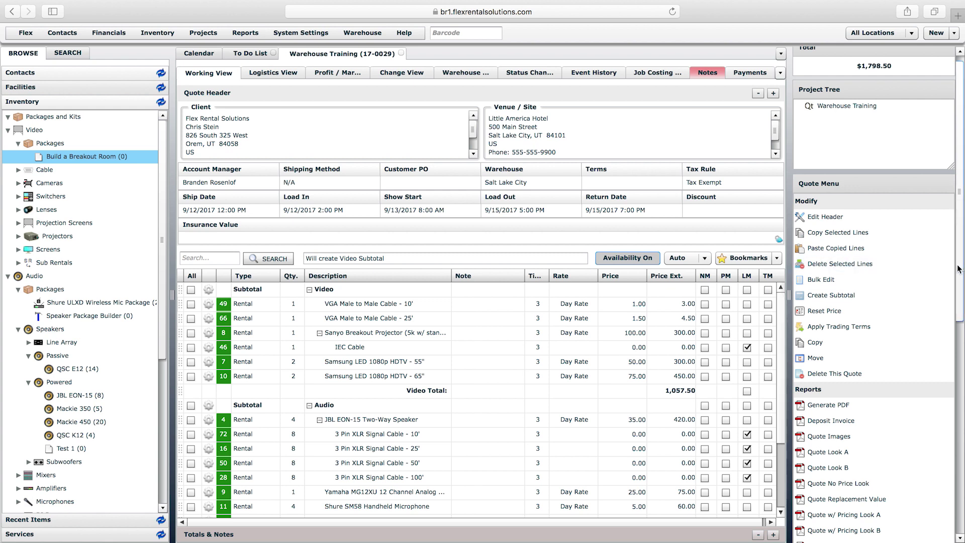
- Confirm the Warehouse Training quote, accepting the workflow confirmation with an empty distribution list
scroll(884, 226, up, 1)
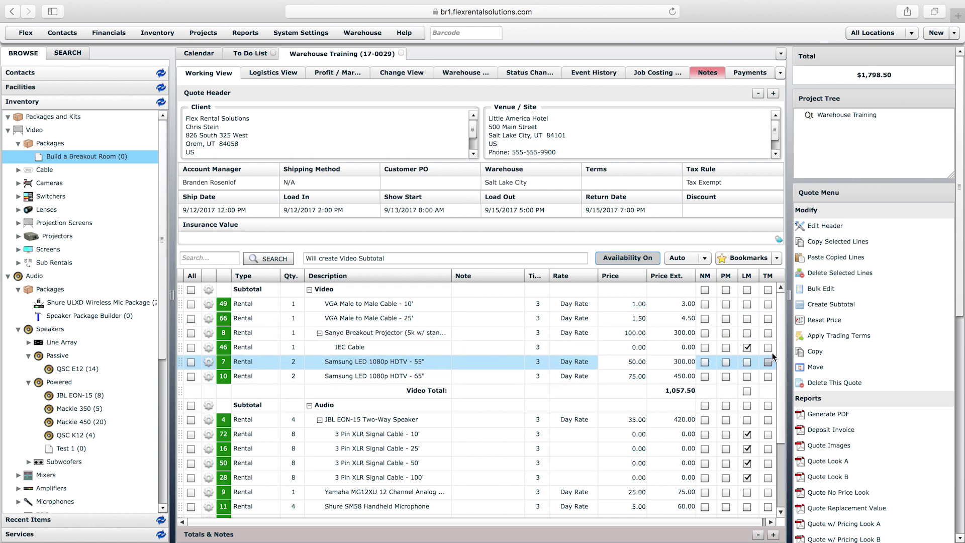
scroll(781, 382, down, 4)
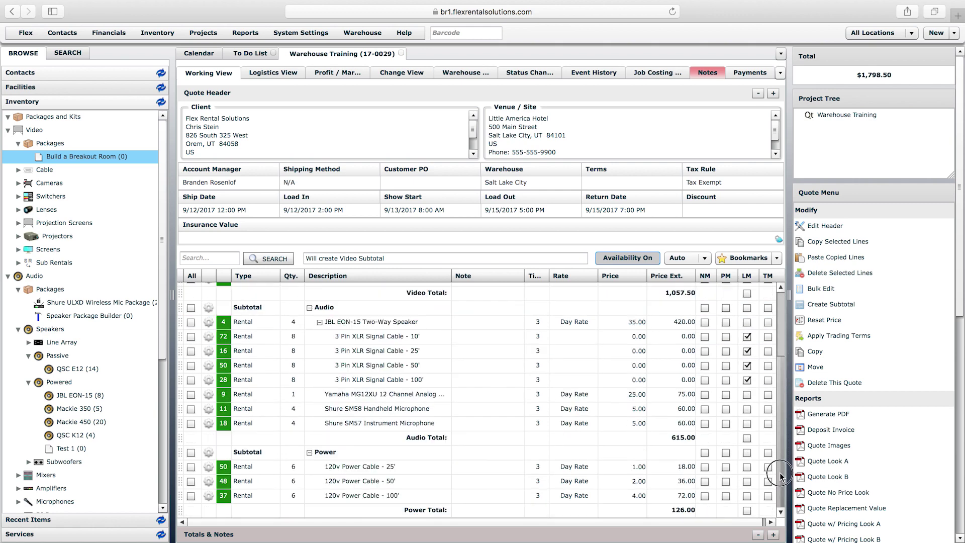
drag(780, 476, 788, 333)
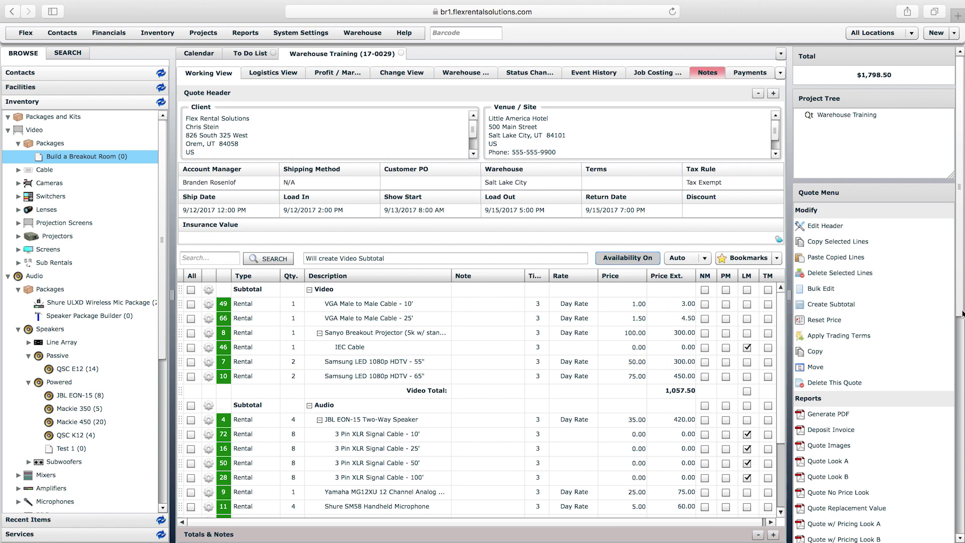
drag(959, 299, 958, 528)
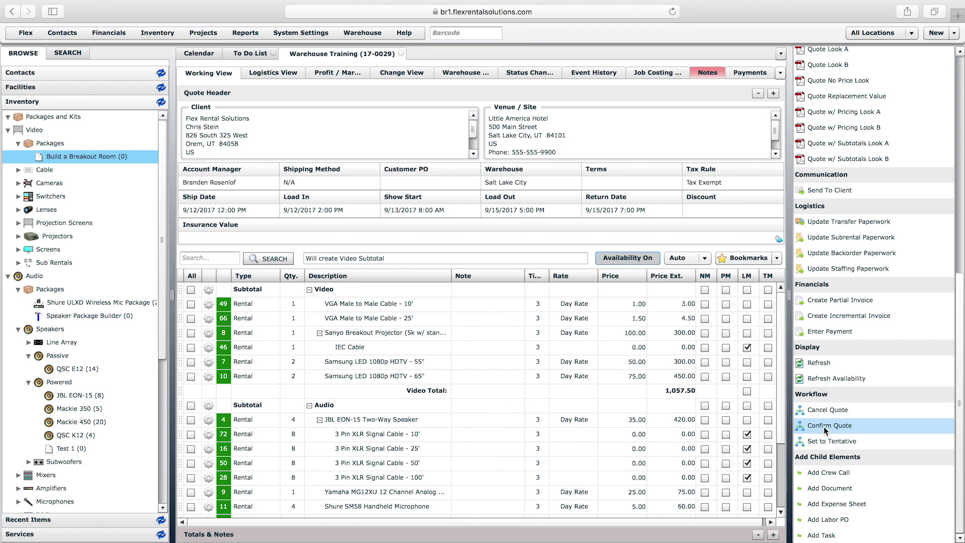
click(824, 427)
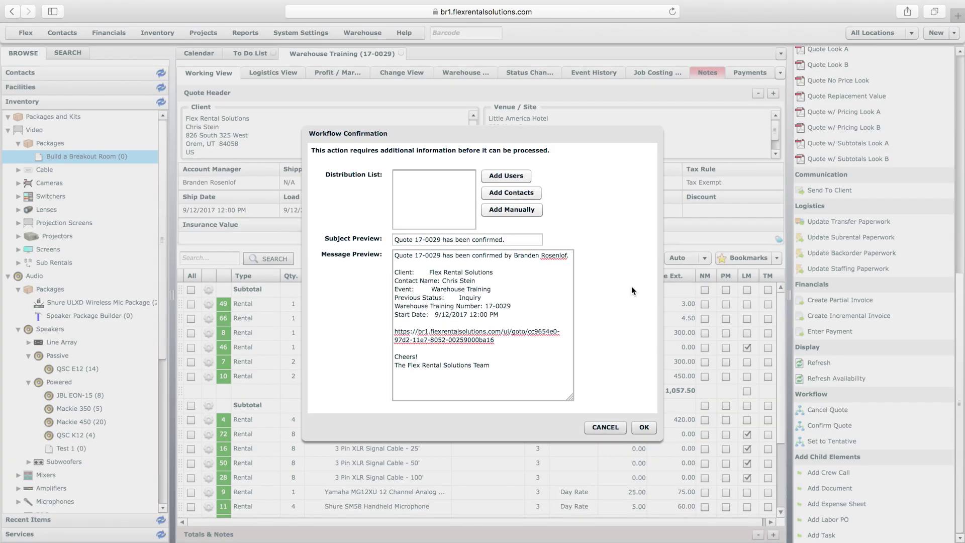
click(642, 428)
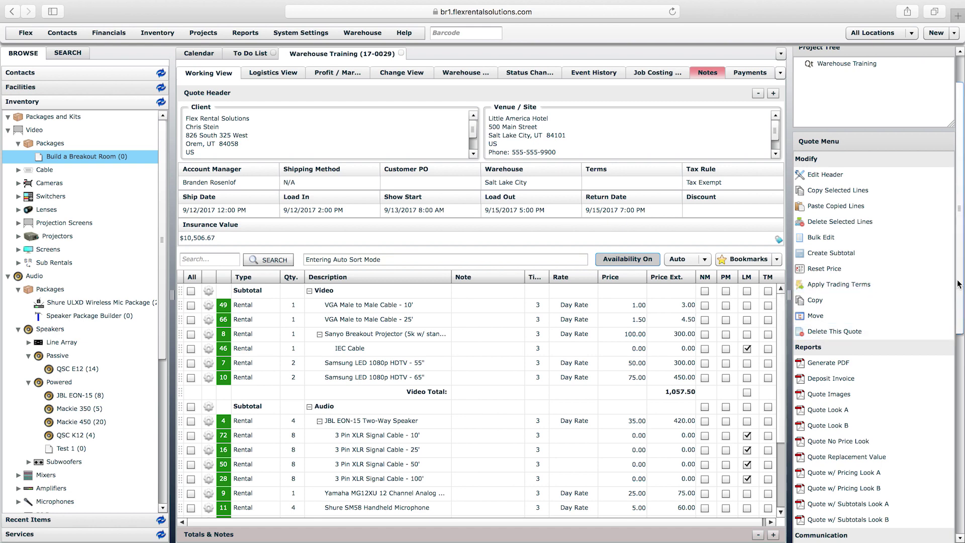
- Check the schedule of the Samsung LED 1080p HDTV - 55" line and its conflicts on September 12, 2017
click(959, 423)
click(958, 424)
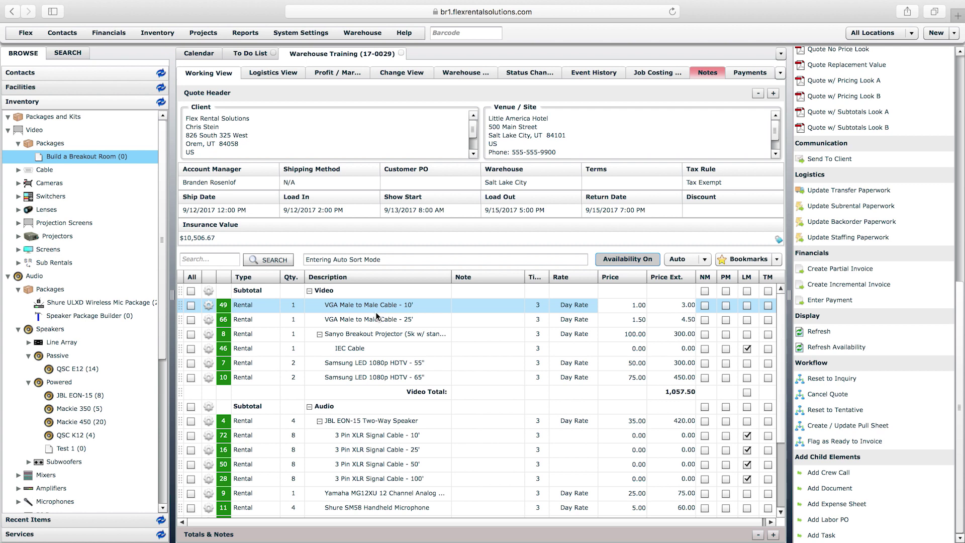
click(347, 323)
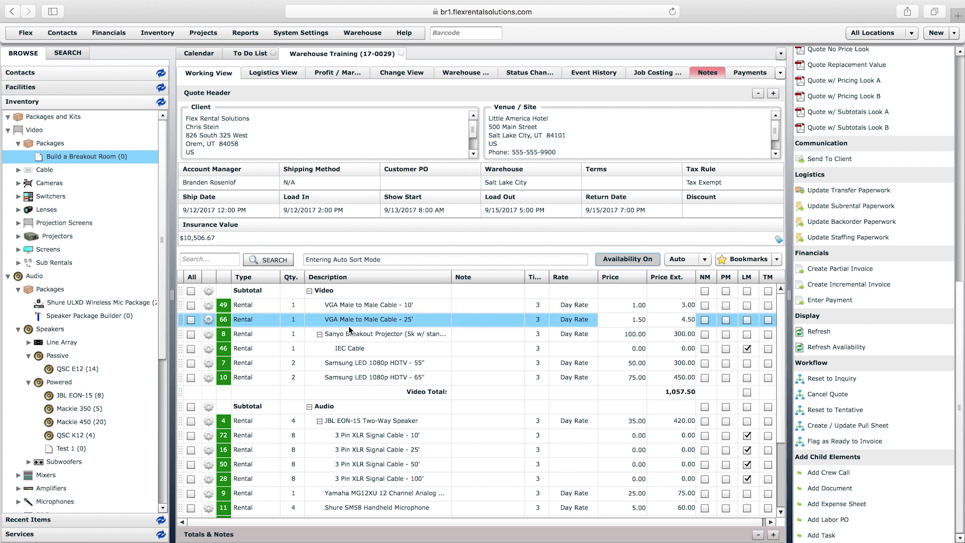
click(344, 367)
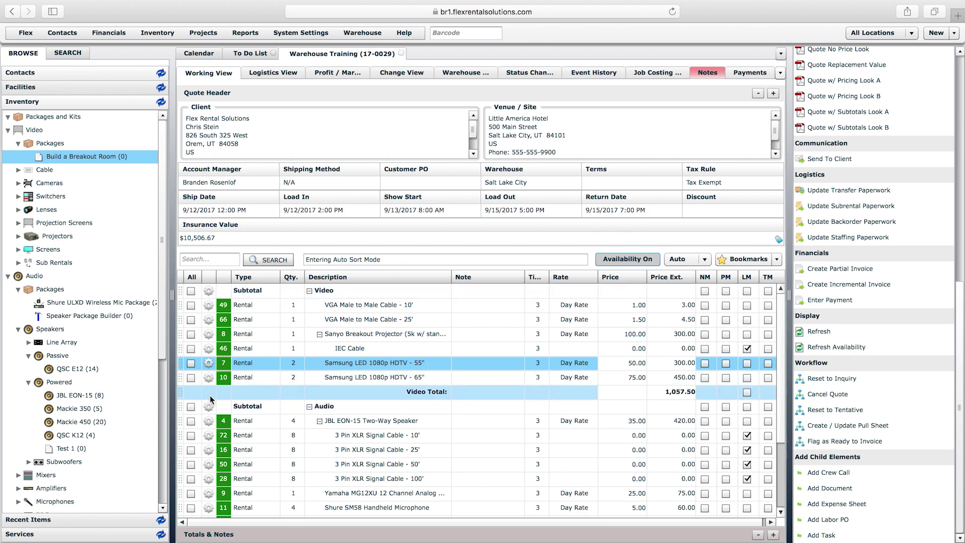
click(209, 364)
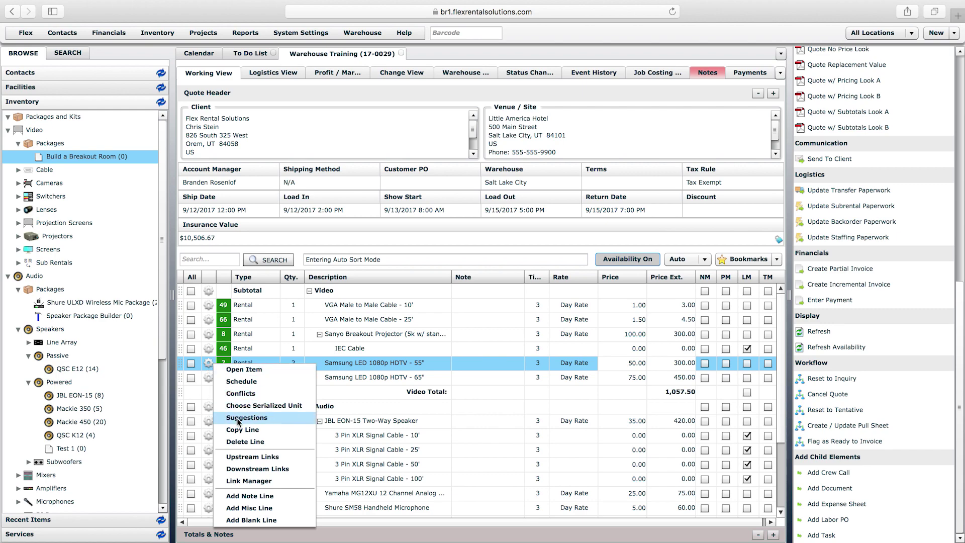
click(240, 384)
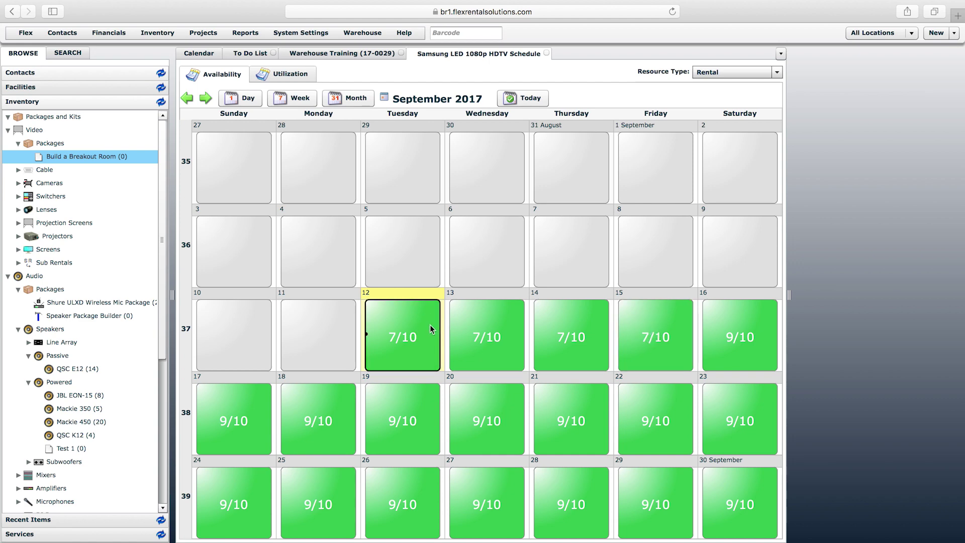
double_click(410, 321)
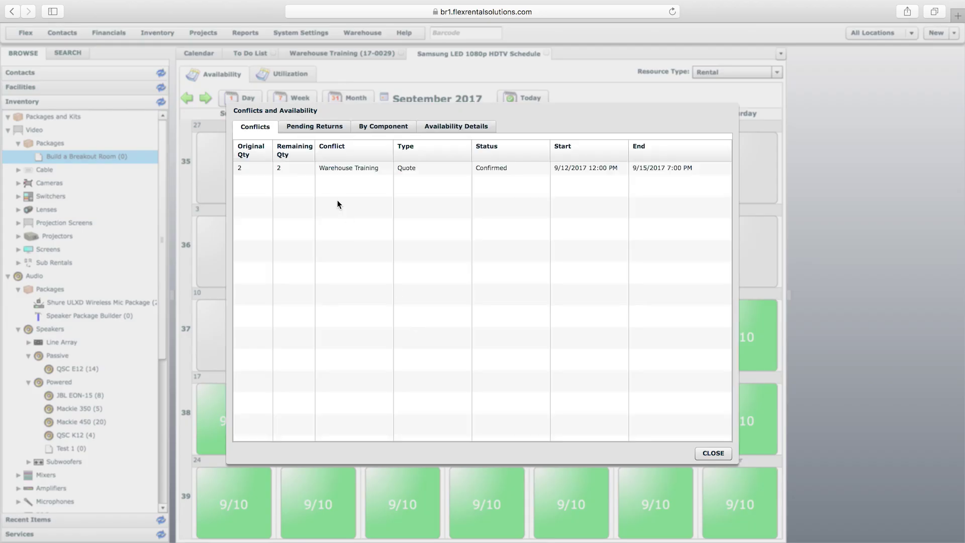
click(248, 173)
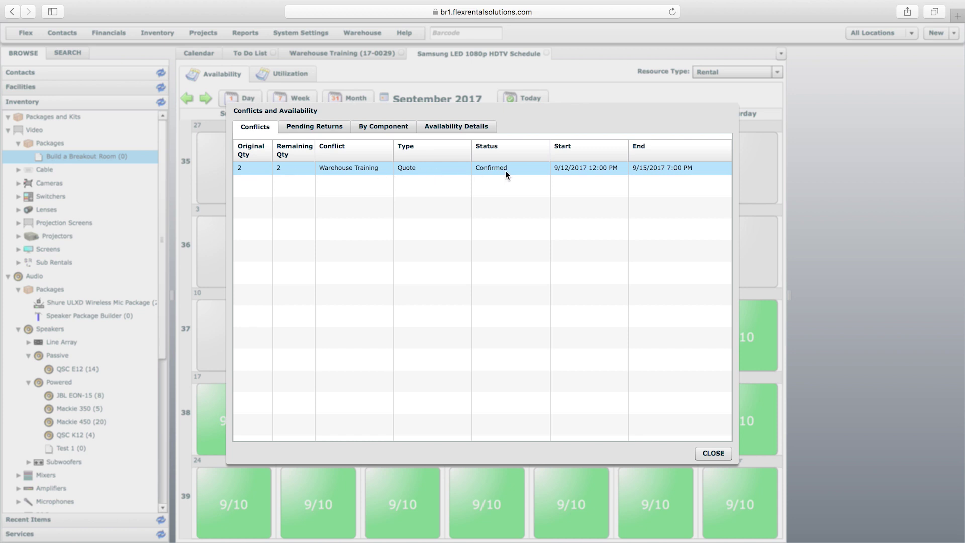
click(711, 455)
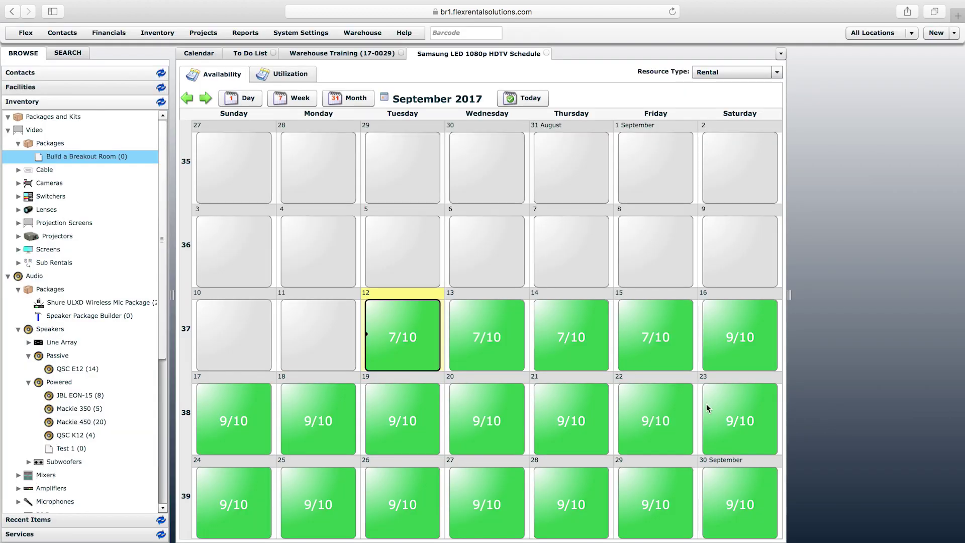
click(546, 53)
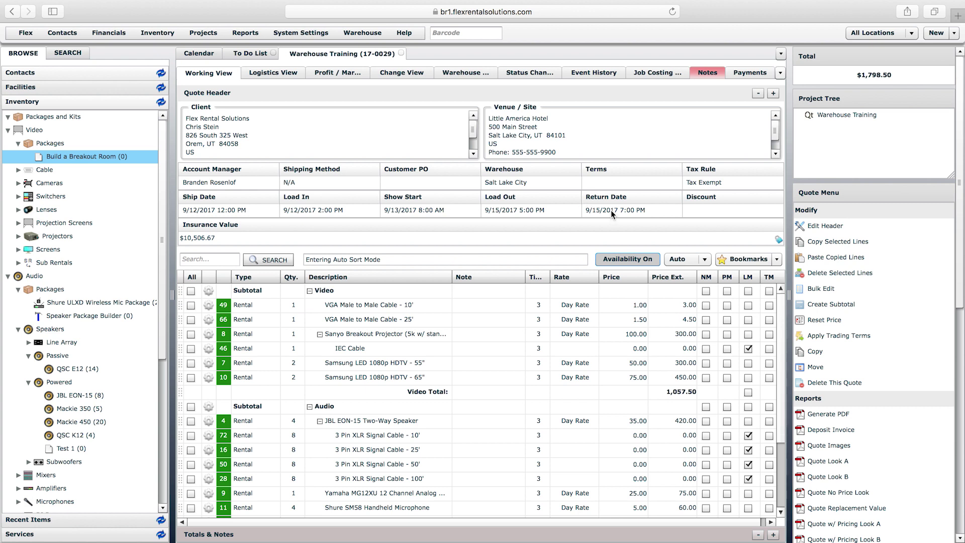
- Create a pull sheet from the confirmed quote, leaving the notification's distribution list empty
drag(960, 254, 961, 483)
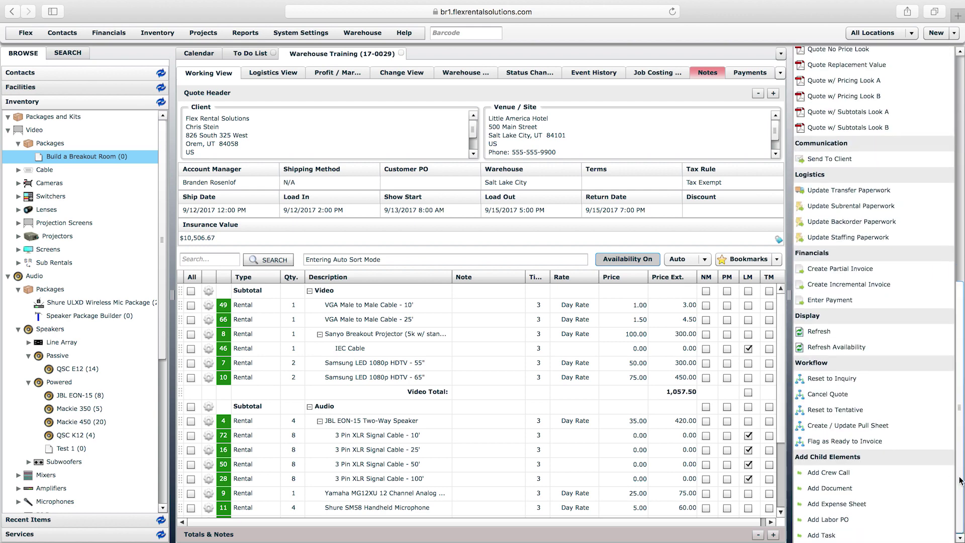
click(845, 427)
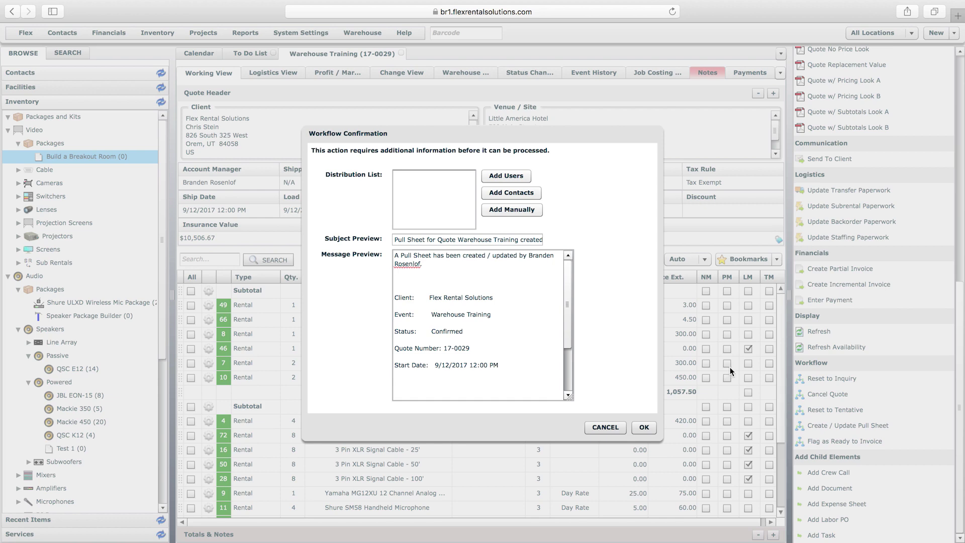
click(645, 427)
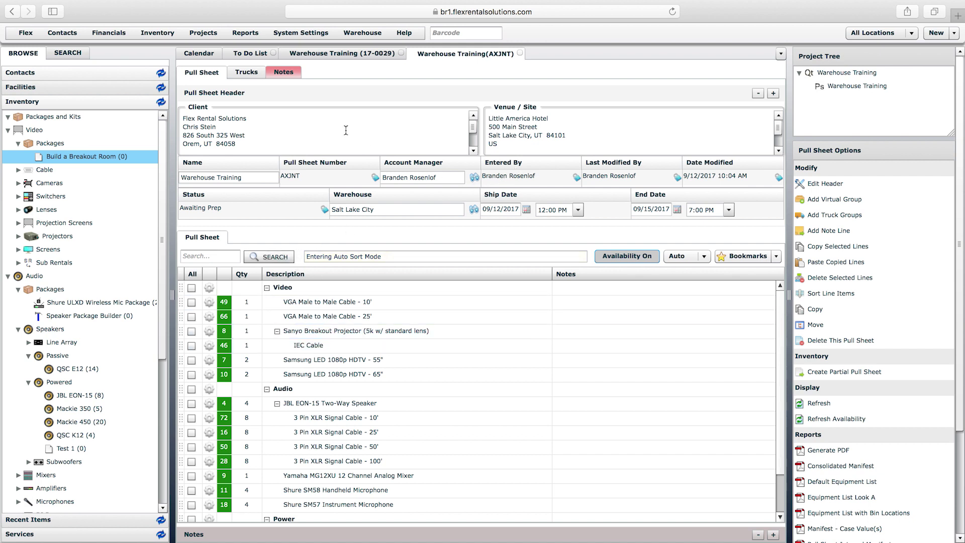
- Open the Pull Sheet Created job from the project workflow jobs
click(204, 33)
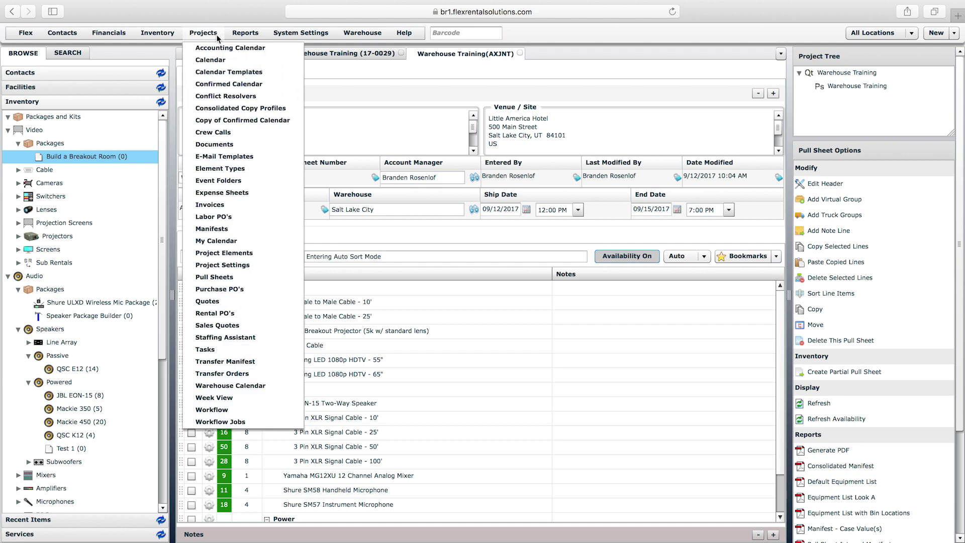
click(229, 424)
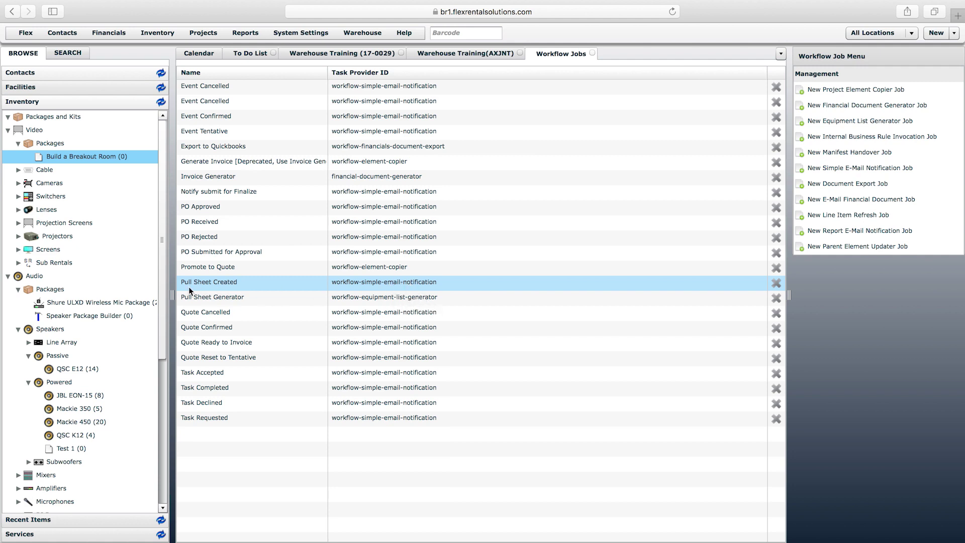
double_click(216, 284)
- Try adding an e-mail recipient after AUTO in the job's To Address, and close the workflow job without updating it
click(281, 133)
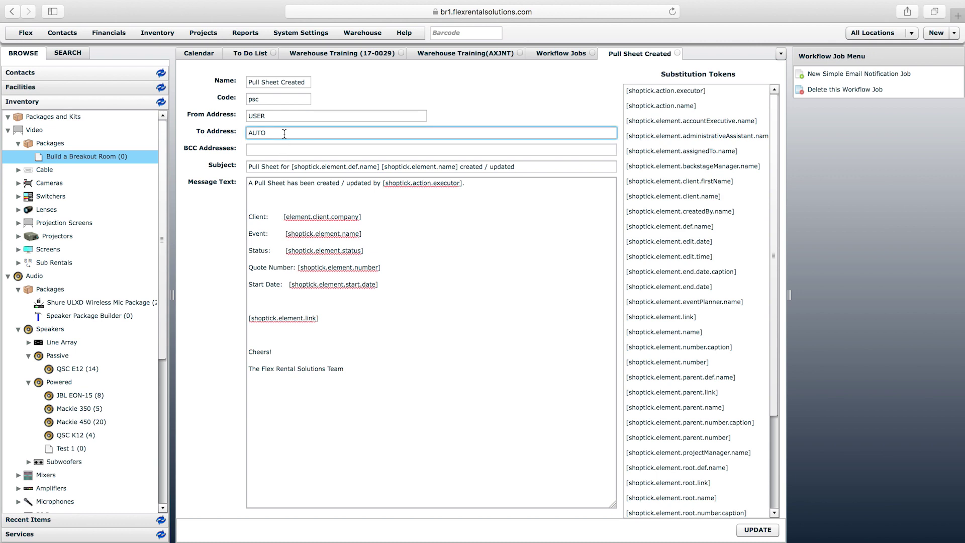
text(, )
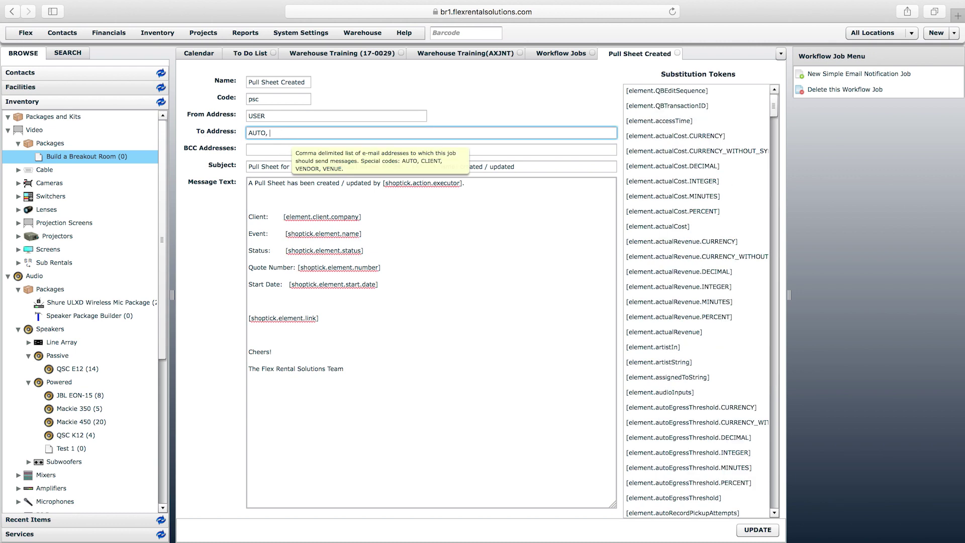
text(chris@)
key(BackSpace)
key(BackSpace)
key(BackSpace)
key(BackSpace)
key(BackSpace)
key(BackSpace)
key(BackSpace)
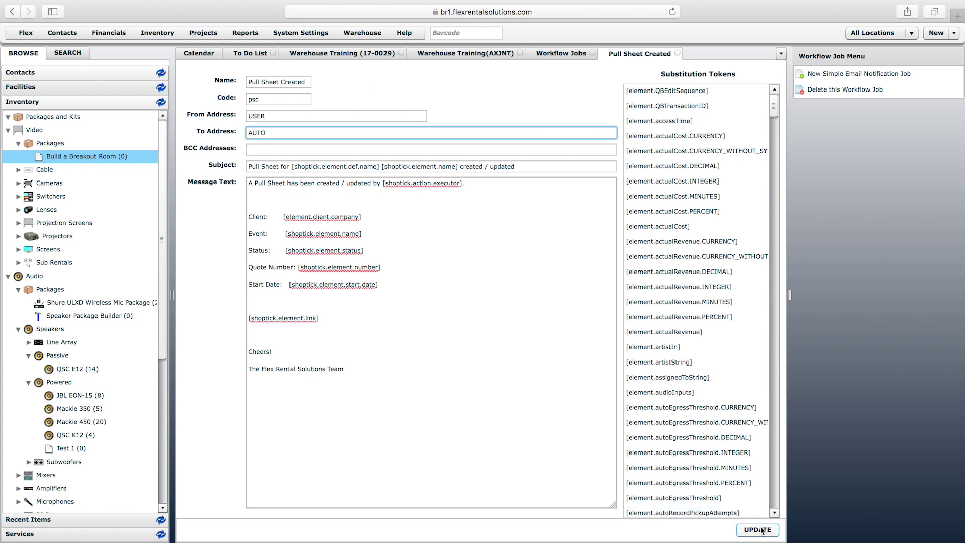
click(748, 498)
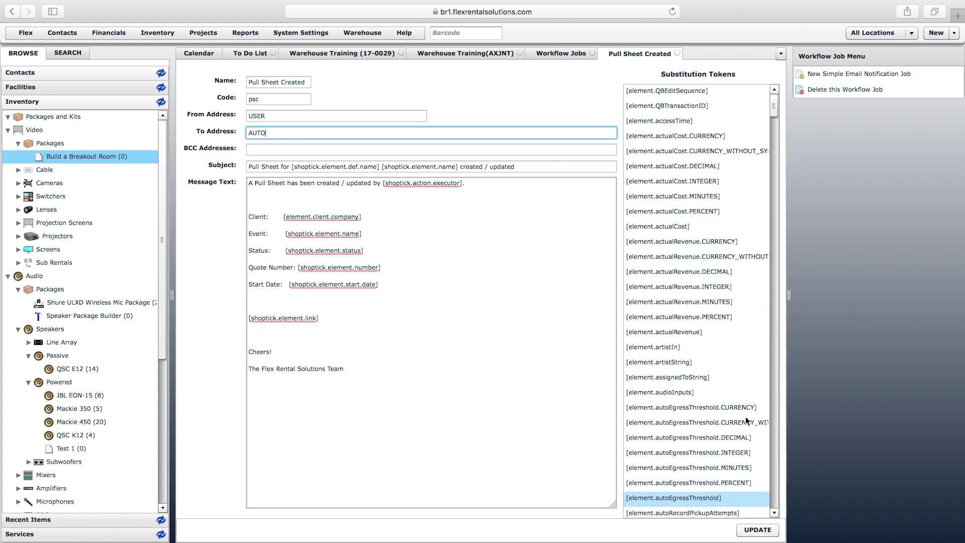
click(677, 52)
click(593, 52)
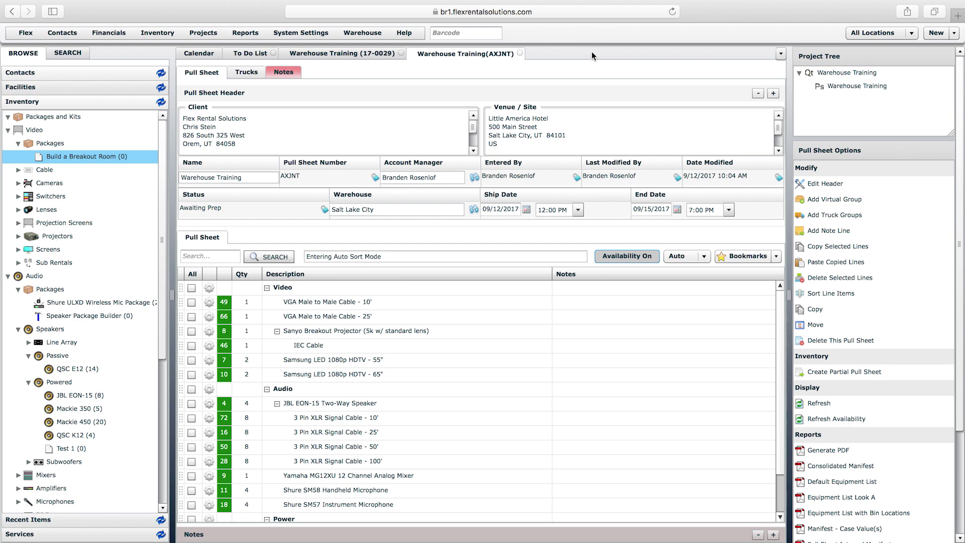
- Start Create / Update Pull Sheet again from the Warehouse Training quote and cancel the confirmation
click(365, 53)
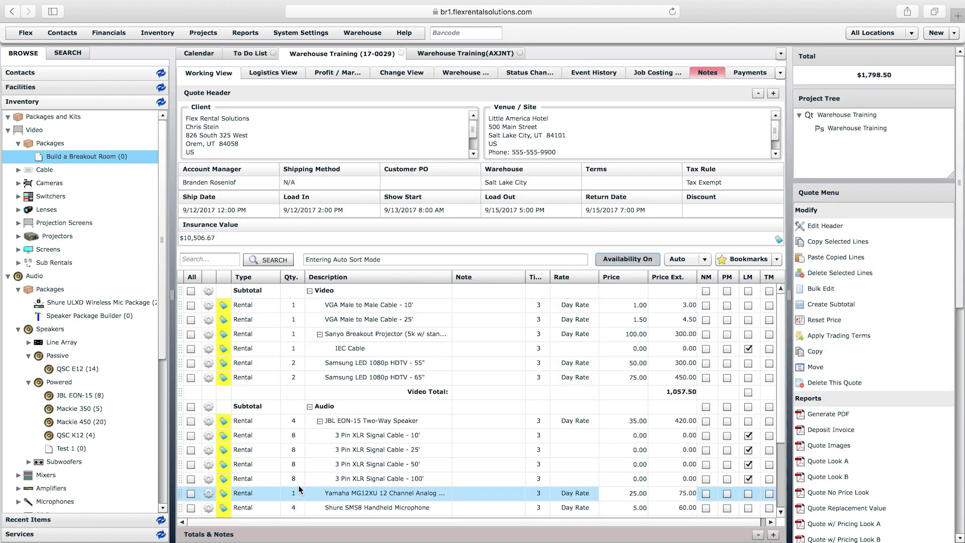
click(957, 477)
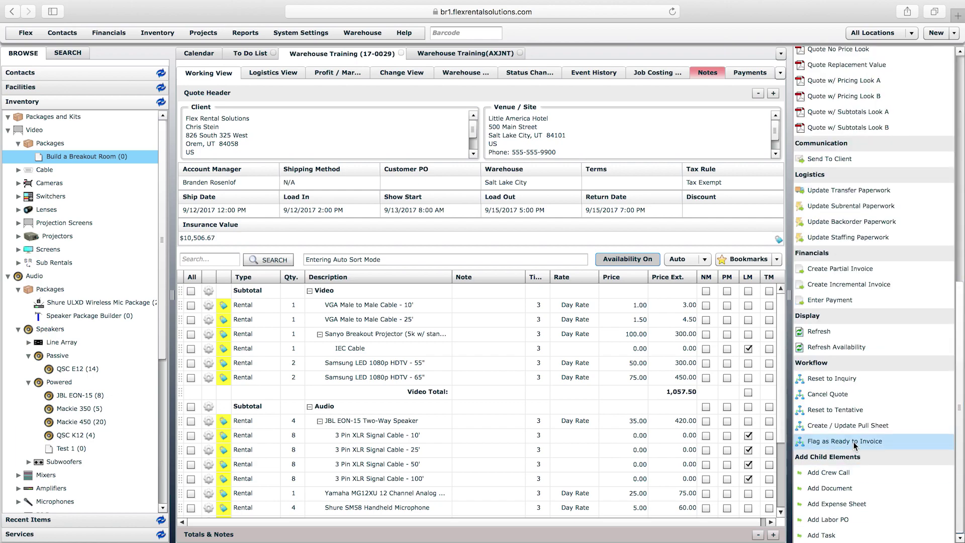
click(842, 426)
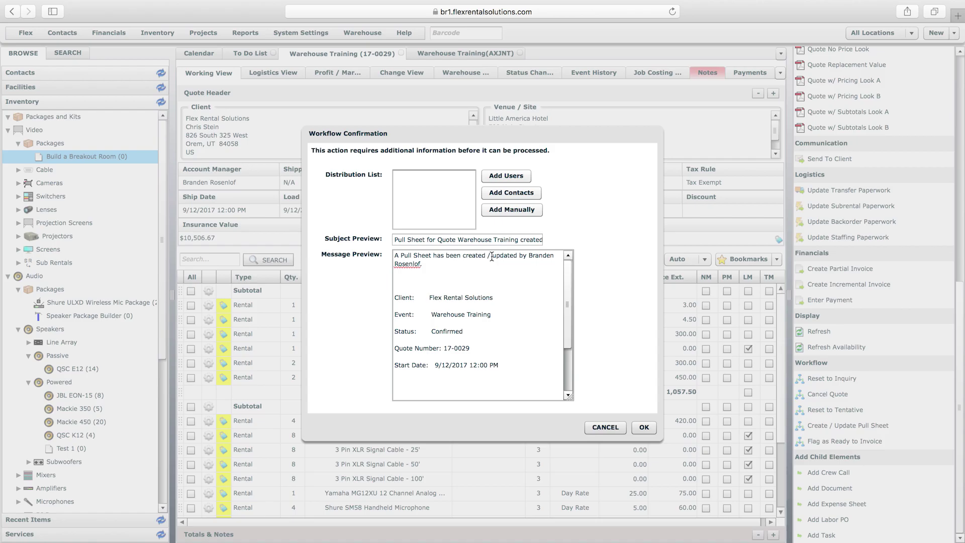
click(612, 426)
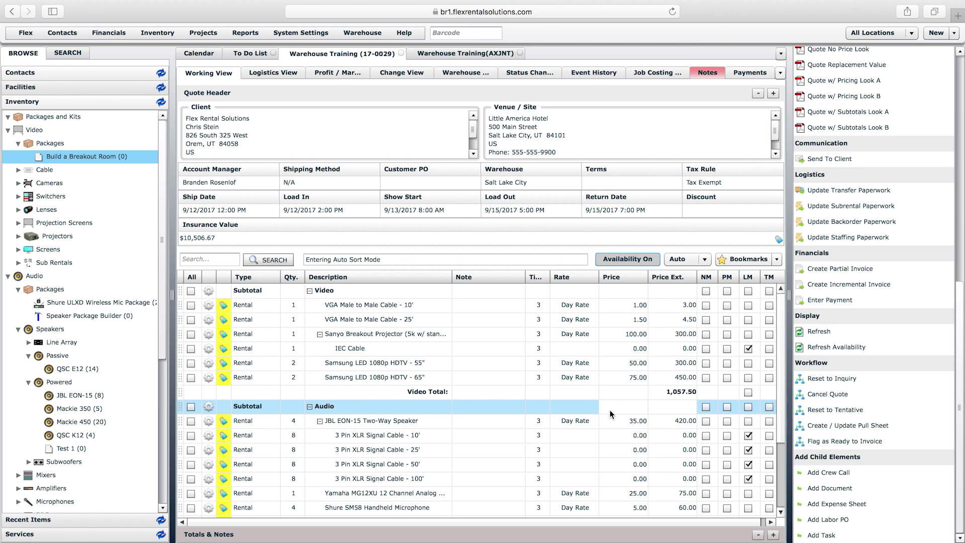
scroll(779, 356, down, 3)
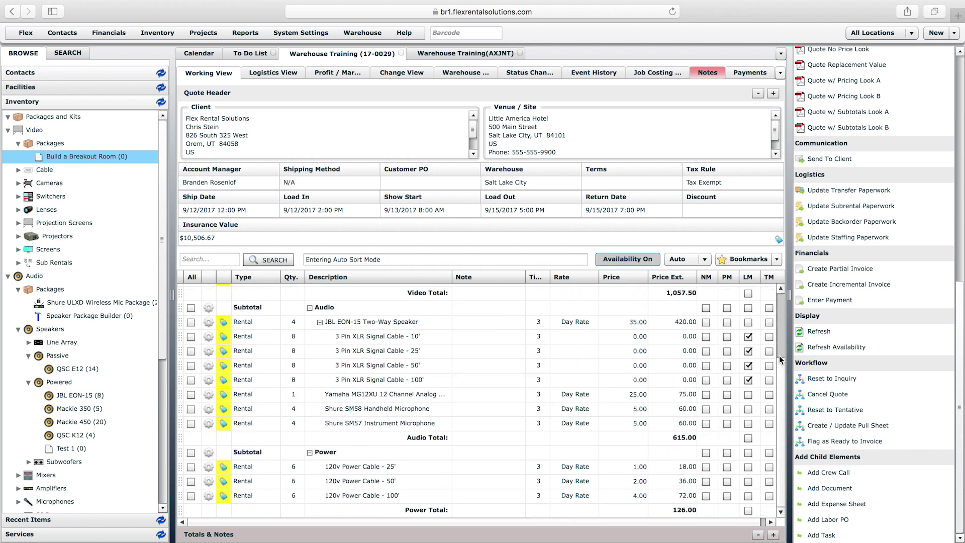
- Set the quantities of the 25', 50' and 100' 120v power cables on the Warehouse Training pull sheet to 8
click(470, 54)
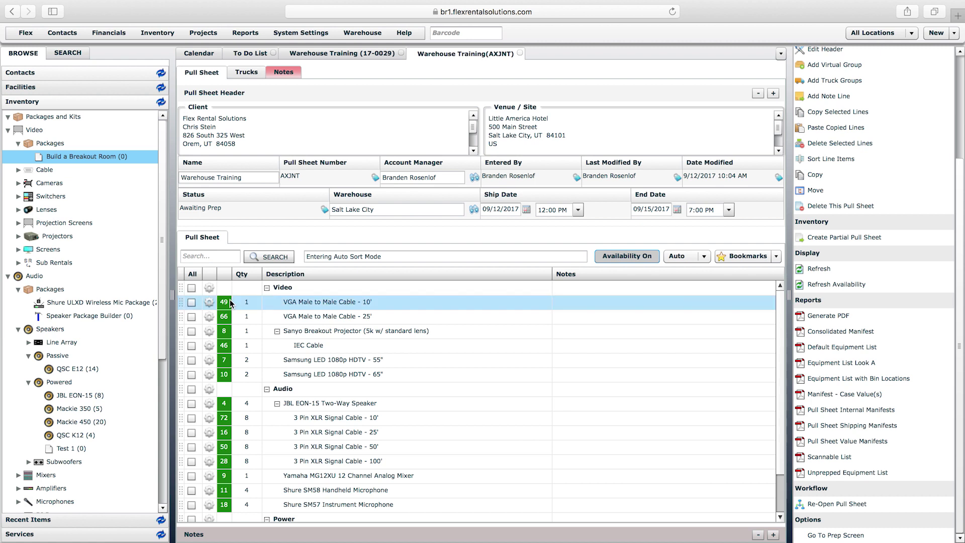
click(778, 343)
drag(777, 343, 790, 416)
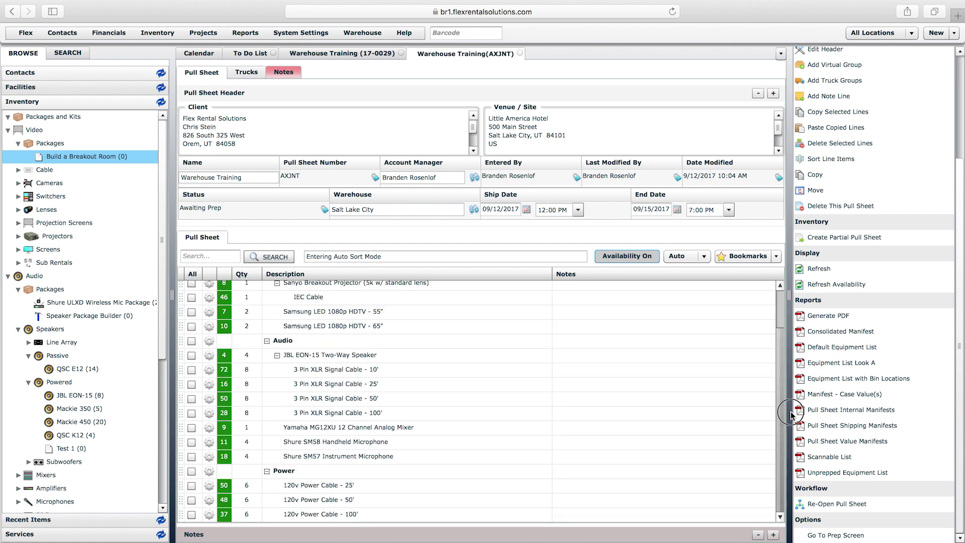
click(242, 487)
text(7)
text(8)
click(248, 502)
click(255, 500)
text(8)
click(249, 512)
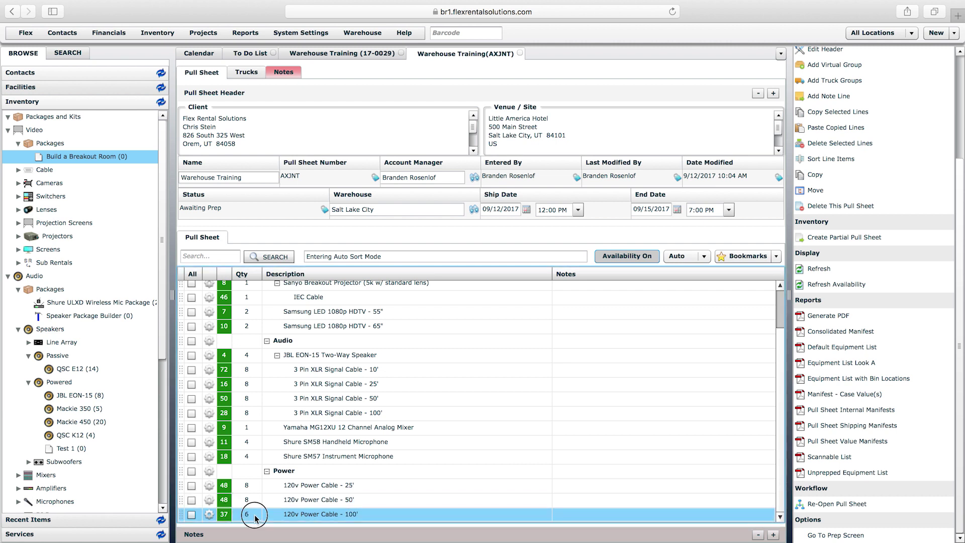
text(8)
click(444, 350)
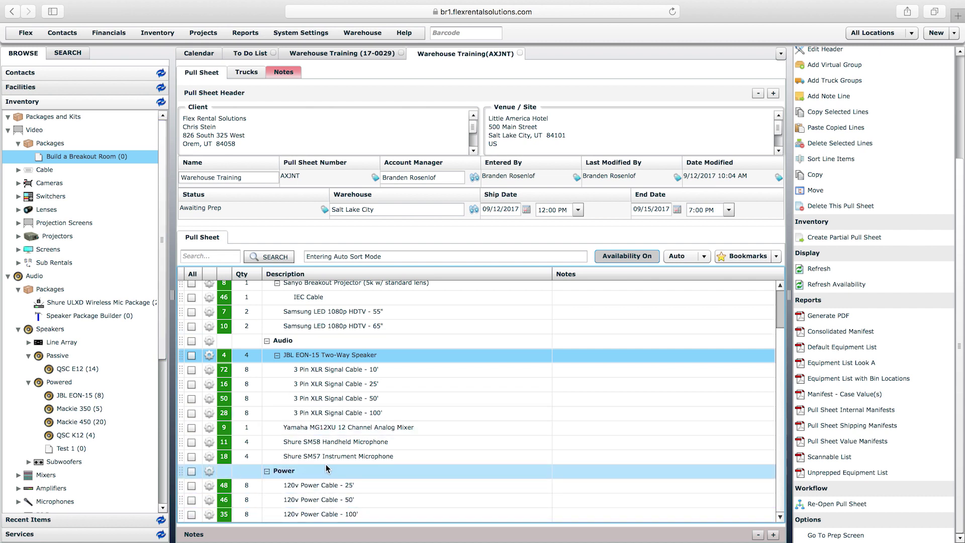
scroll(326, 442, up, 2)
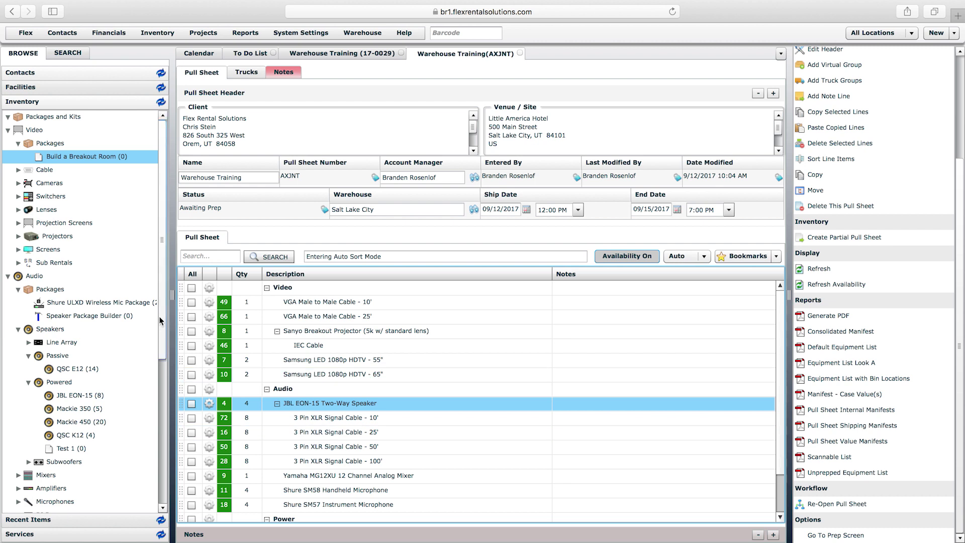
- Add 2 QSC E12 passive speakers from the audio inventory to the Audio group of the Warehouse Training pull sheet
drag(161, 315, 161, 374)
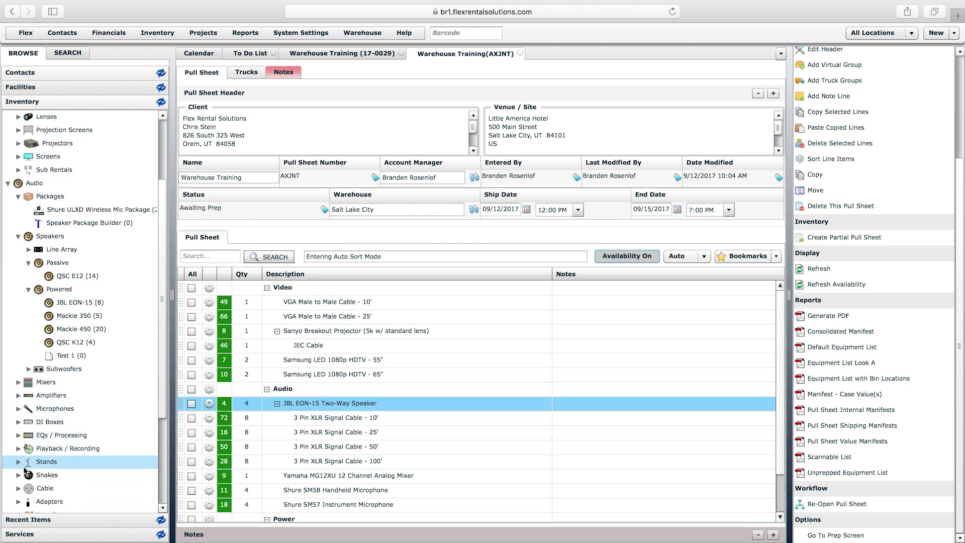
click(19, 462)
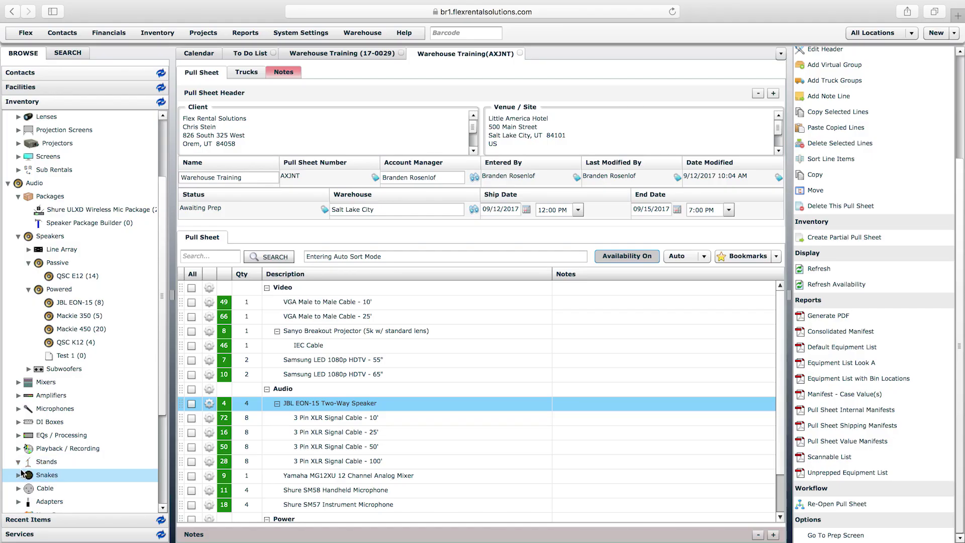
drag(161, 371, 158, 402)
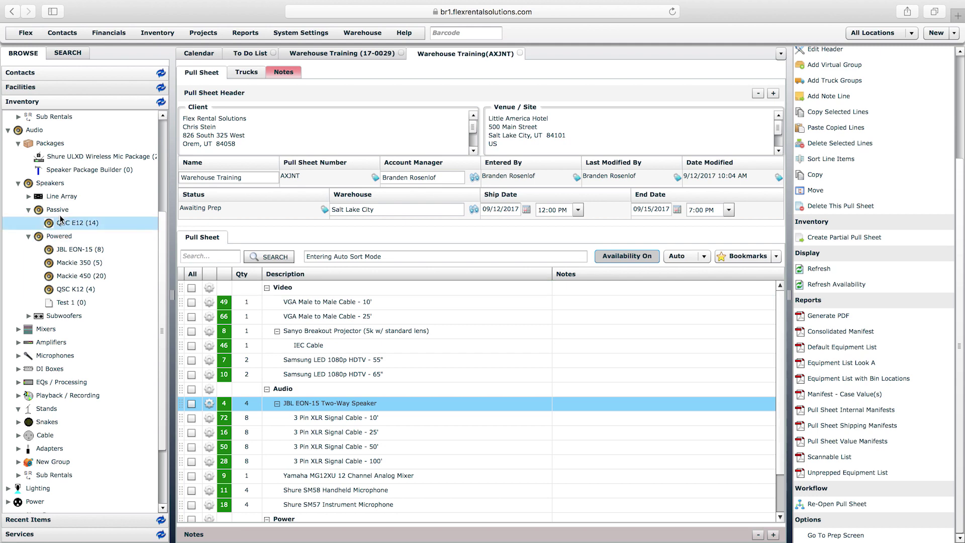
drag(71, 224, 366, 372)
text(2)
click(521, 315)
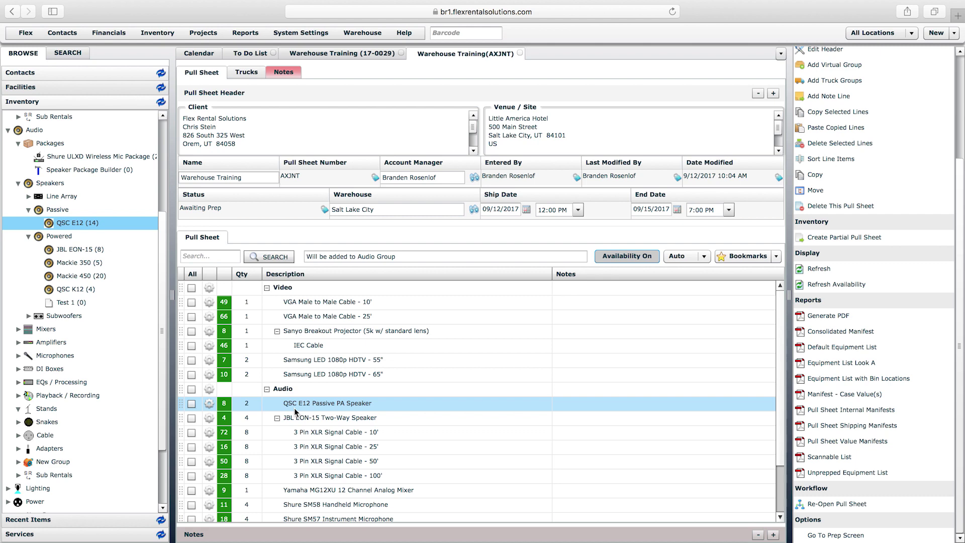
- Add 2 VGA MM-100' cables from the video cable inventory to the Video subtotal of the Warehouse Training quote
click(356, 52)
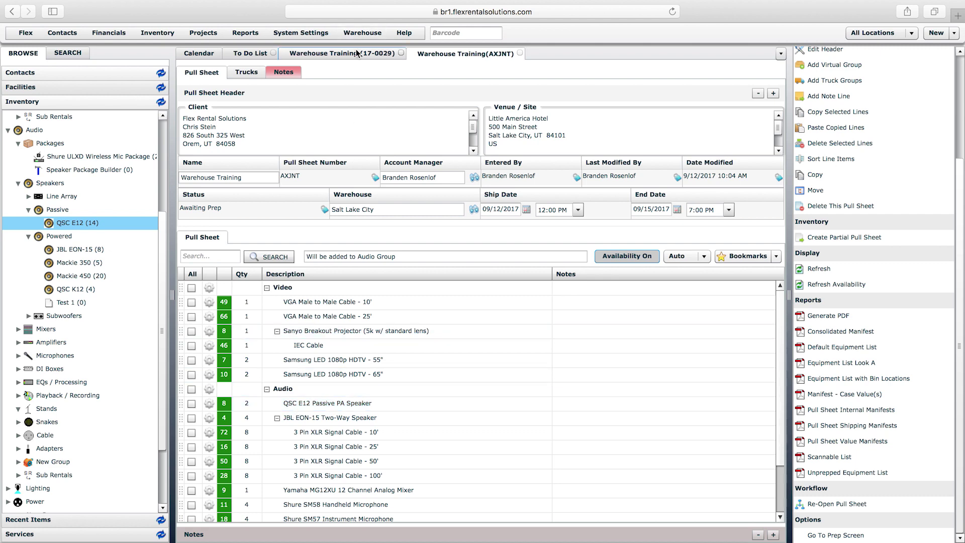
drag(160, 288, 165, 200)
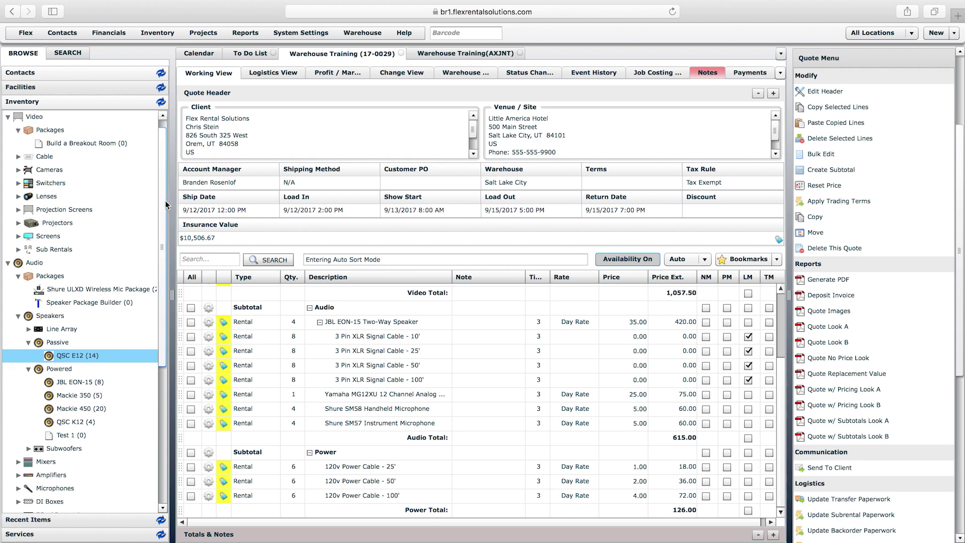
click(18, 157)
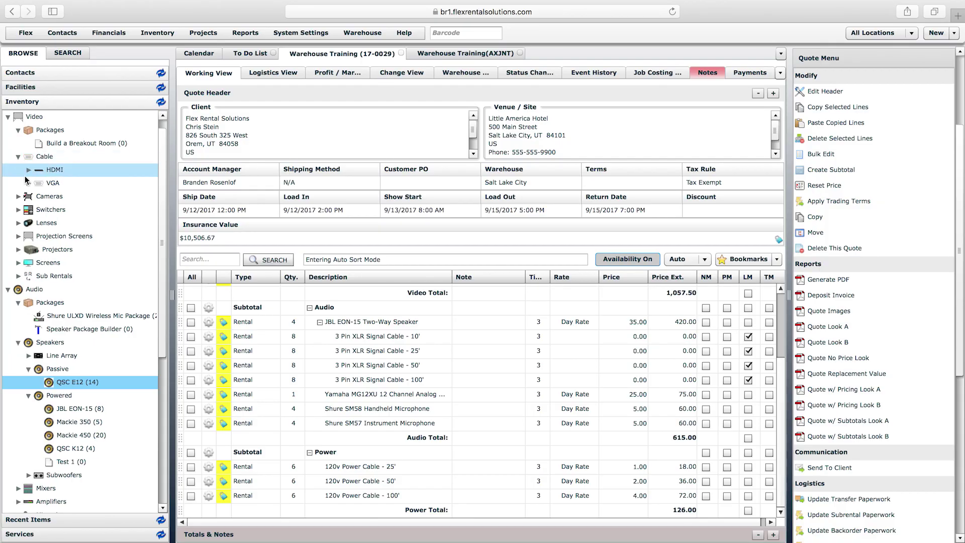
click(29, 171)
click(29, 183)
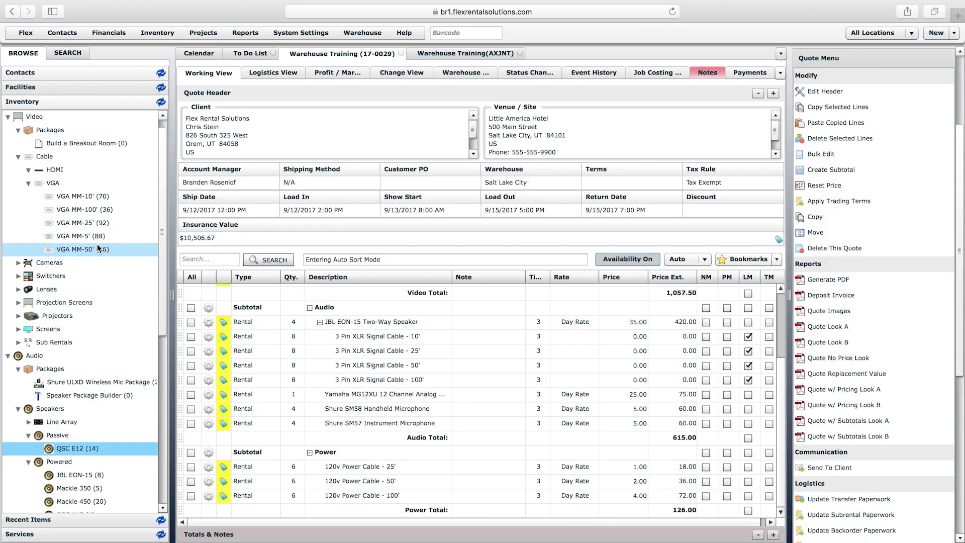
scroll(442, 434, up, 3)
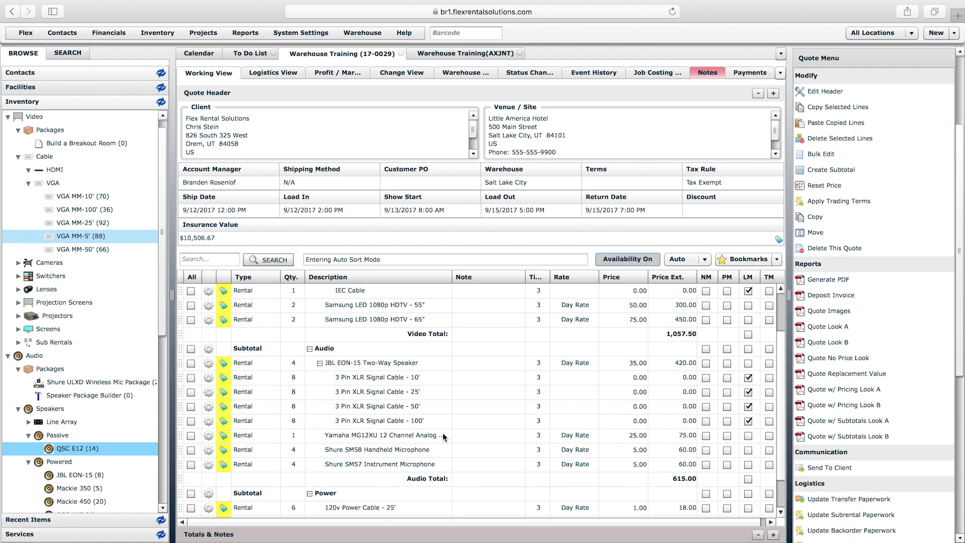
scroll(443, 436, up, 4)
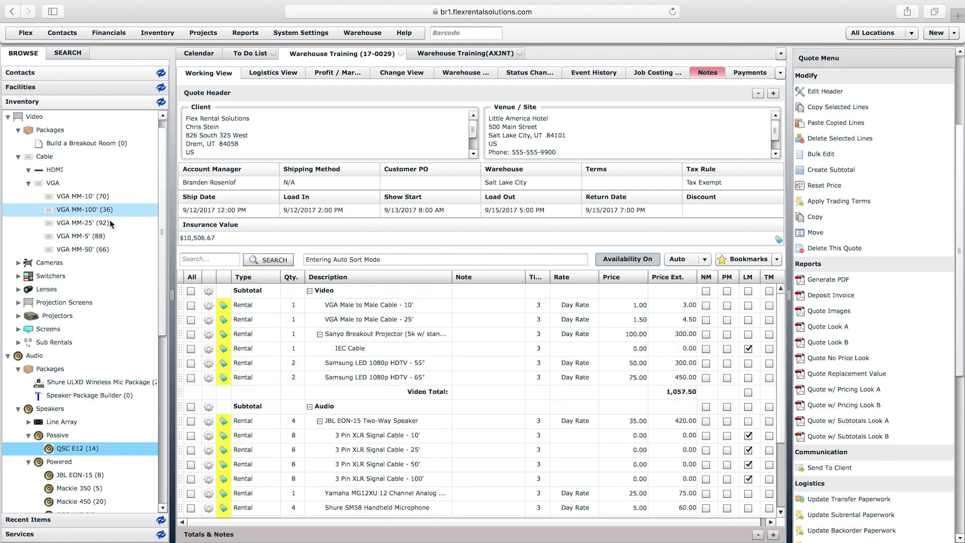
drag(81, 210, 394, 319)
text(2)
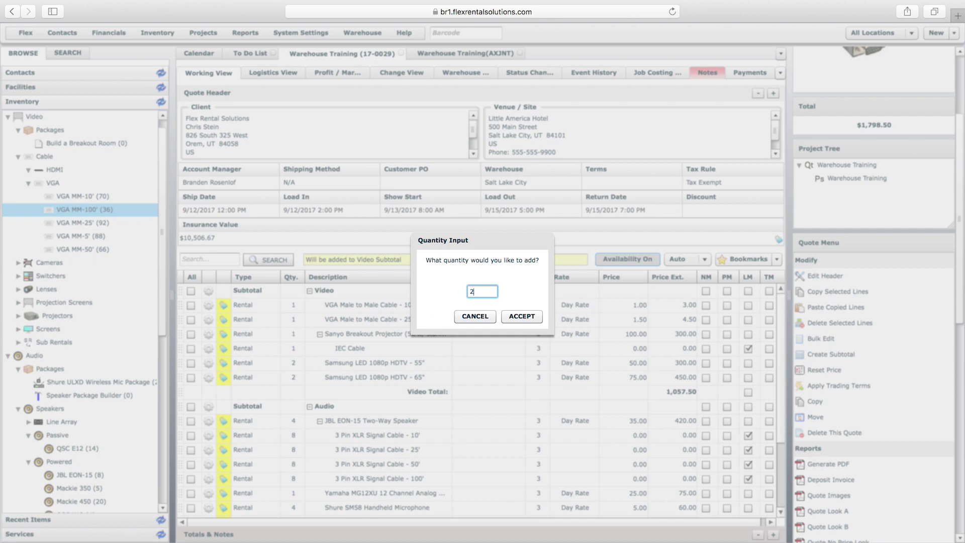
click(523, 317)
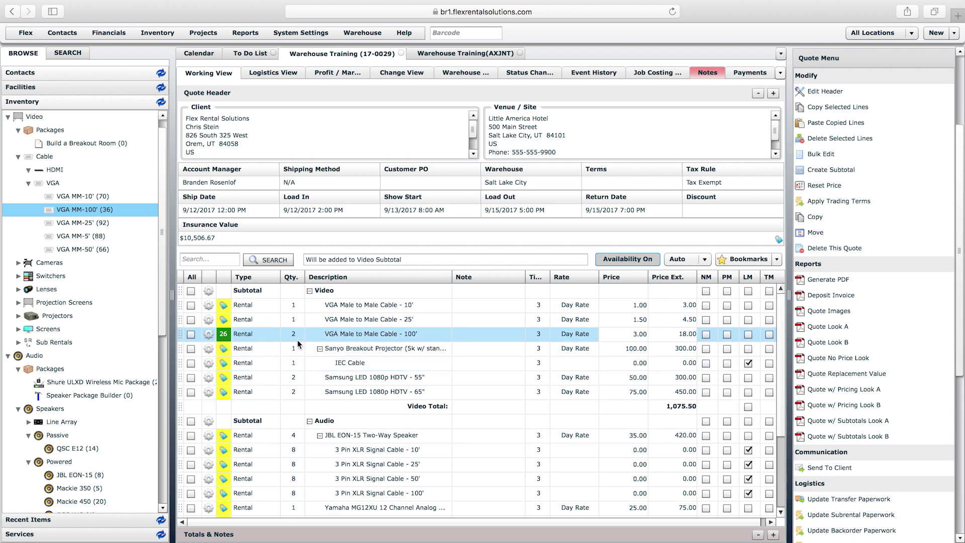
- Examine the availability indicators on the quote's lines, the matching pull sheet lines, and the pull sheet's place in the Project Tree
scroll(298, 334, down, 3)
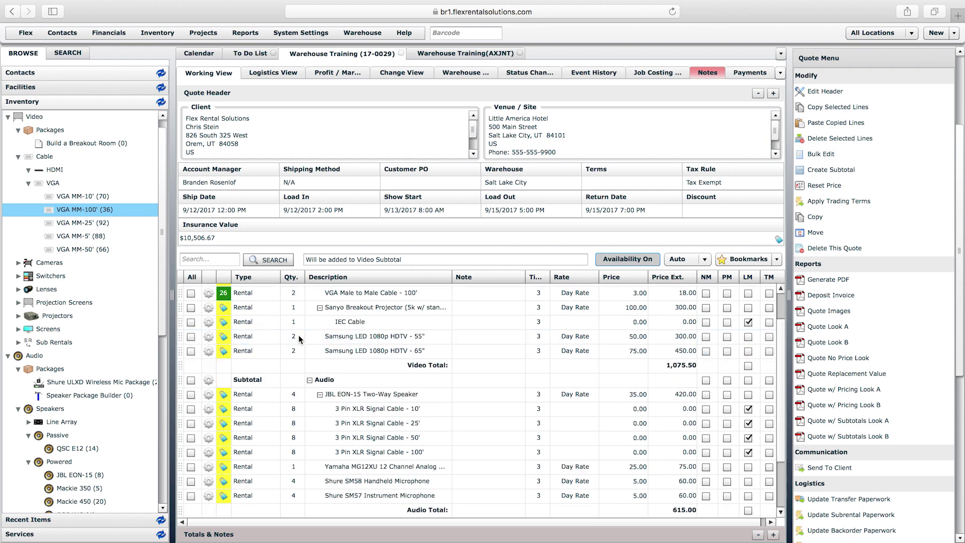
scroll(242, 332, up, 3)
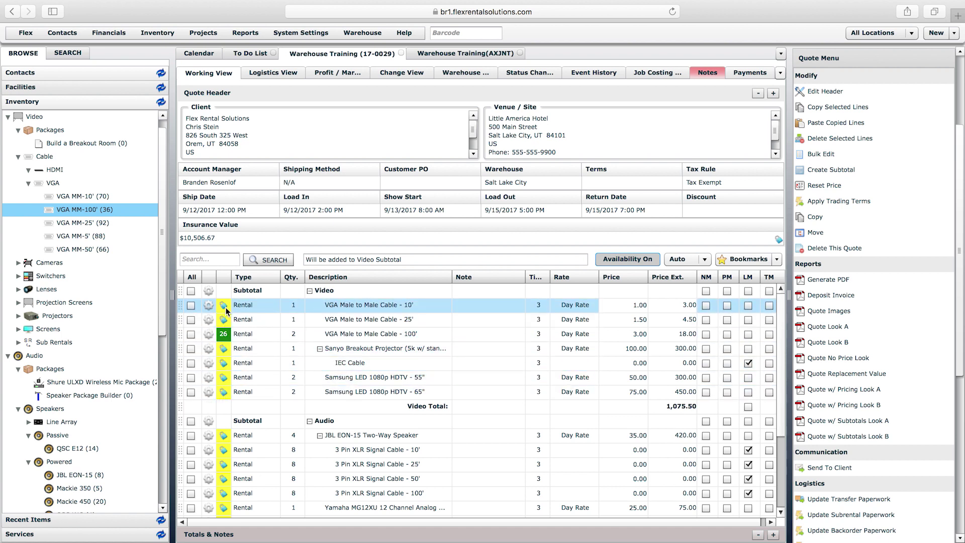
mouse_move(225, 309)
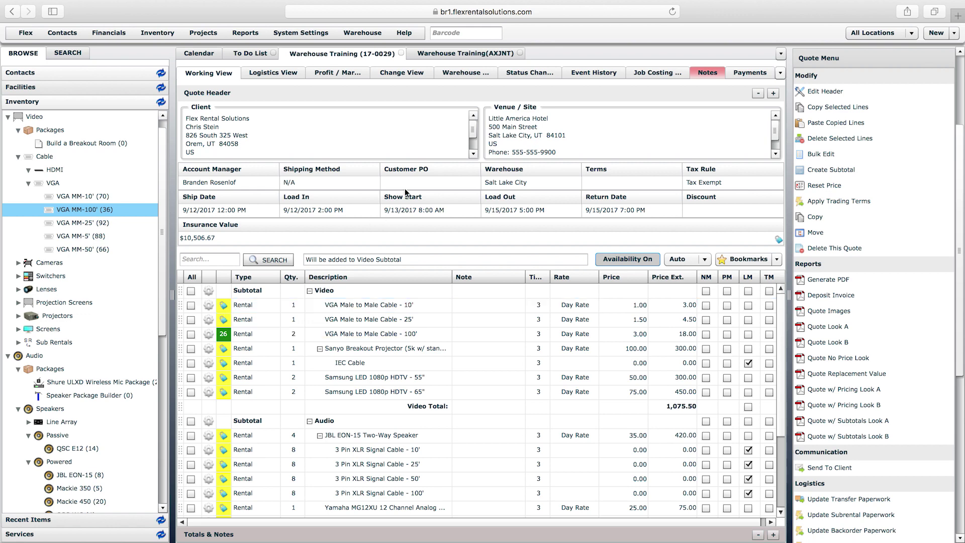
click(446, 57)
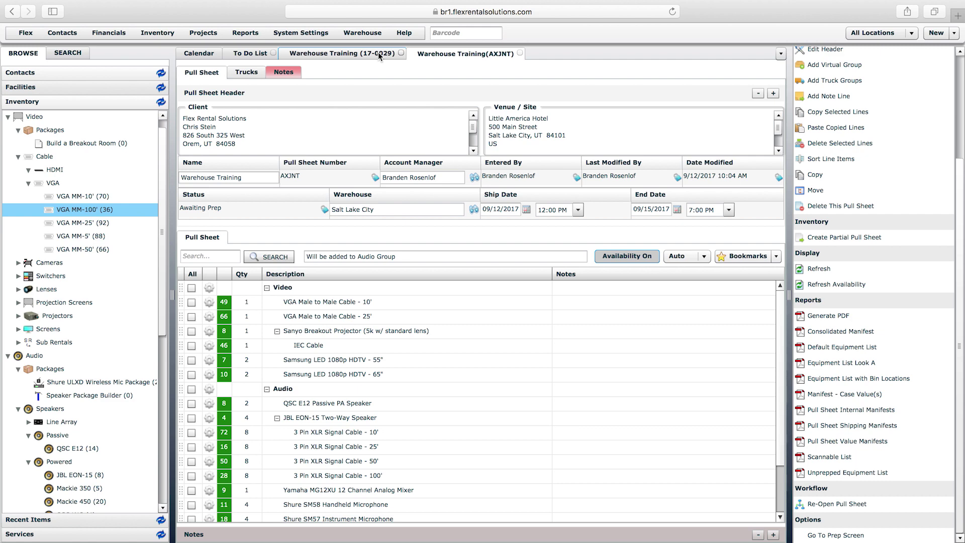
click(350, 54)
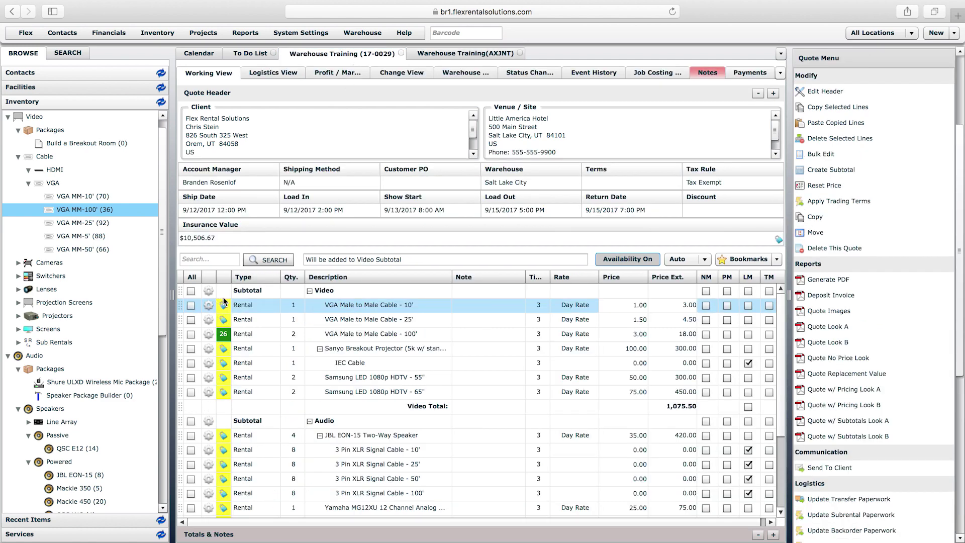
mouse_move(224, 309)
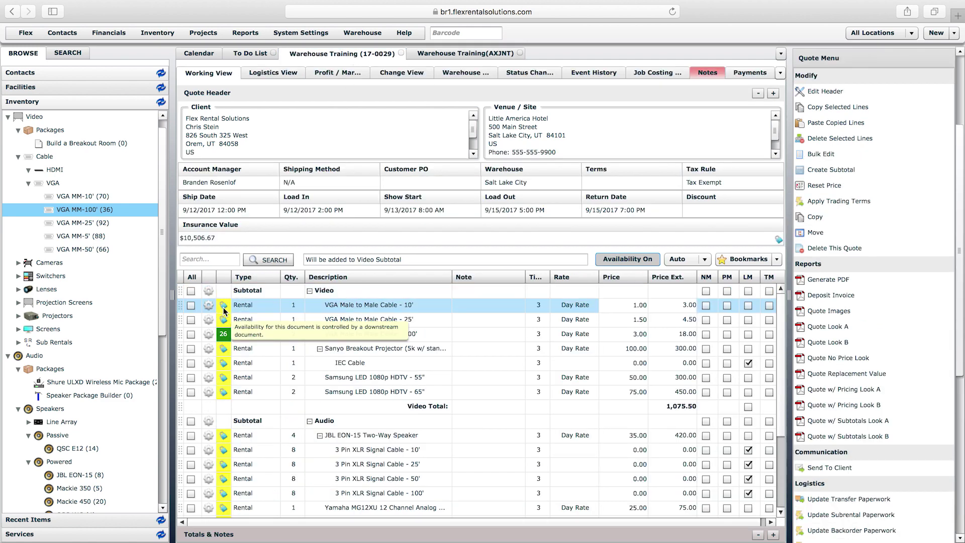
click(453, 53)
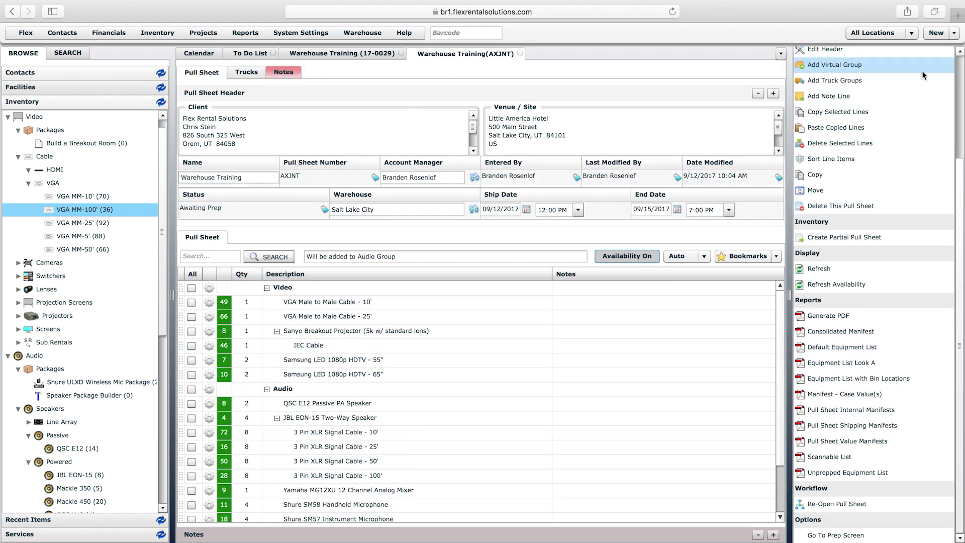
click(960, 73)
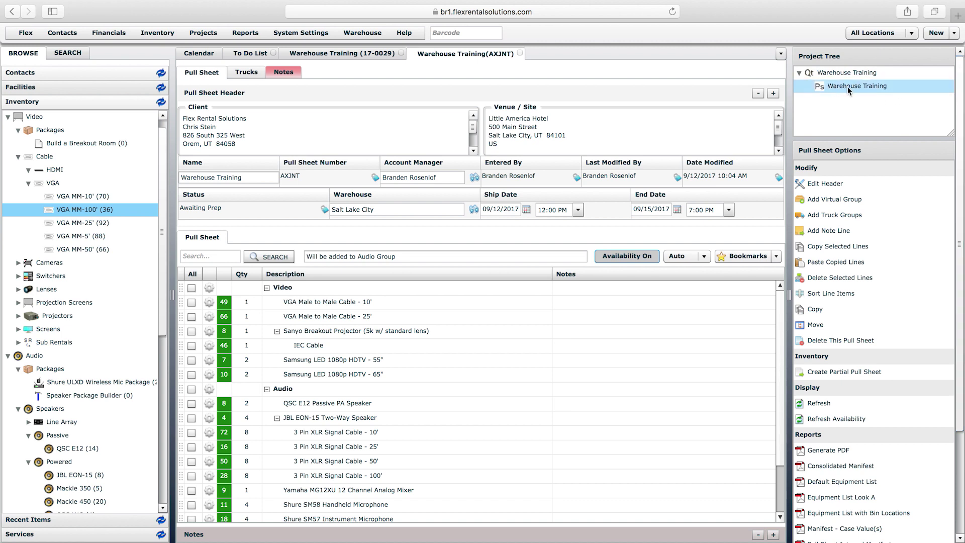
- Compare the availability indicators of the 10' and 100' VGA cables on the quote with the pull sheet's lines
click(368, 53)
click(352, 307)
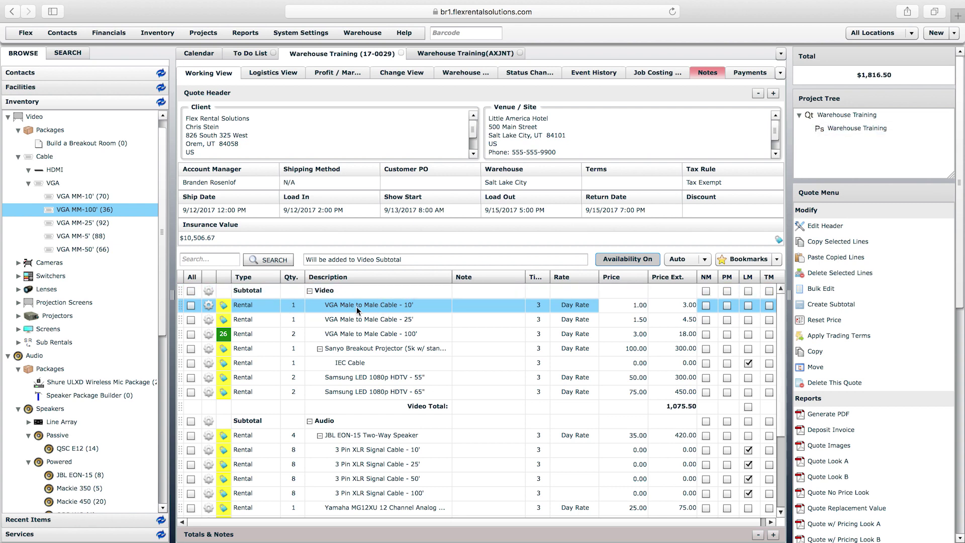
click(465, 53)
click(342, 53)
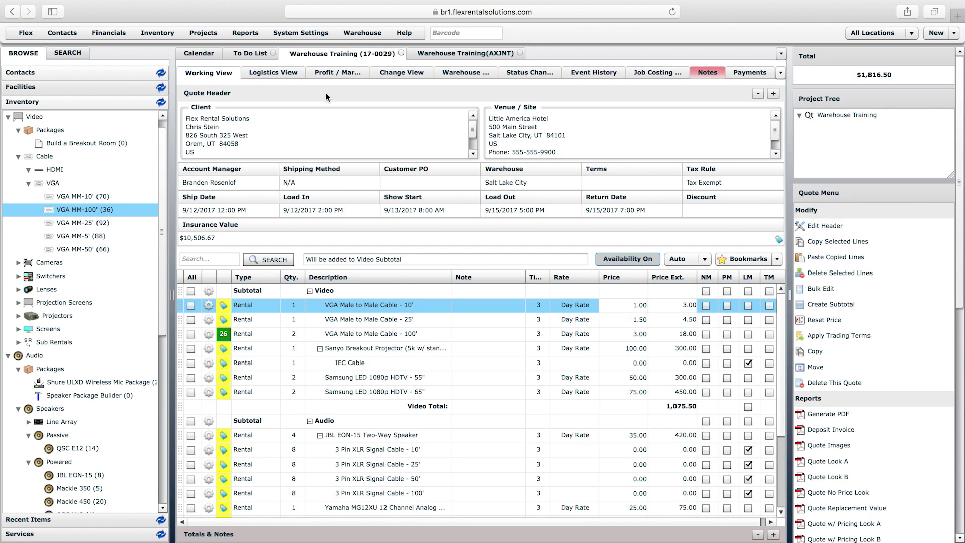
mouse_move(227, 308)
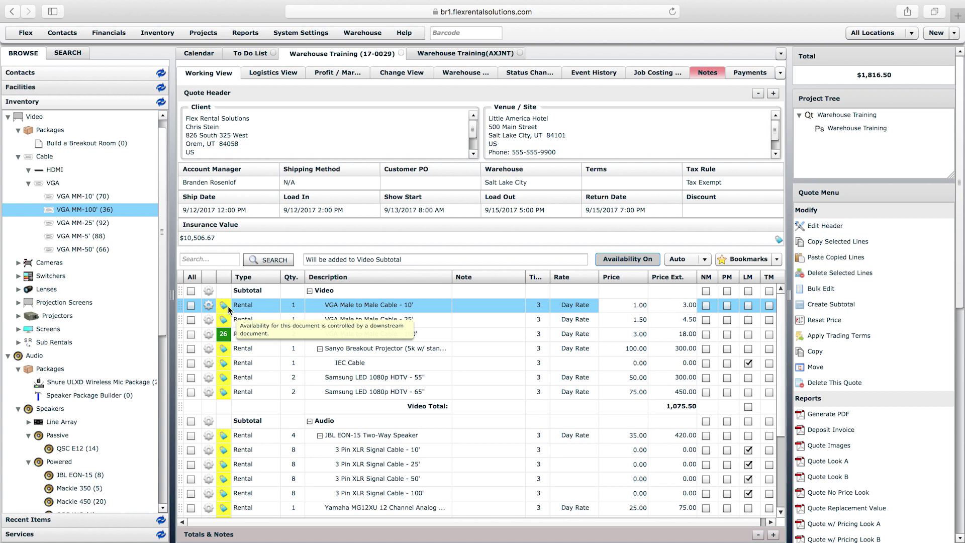
click(327, 334)
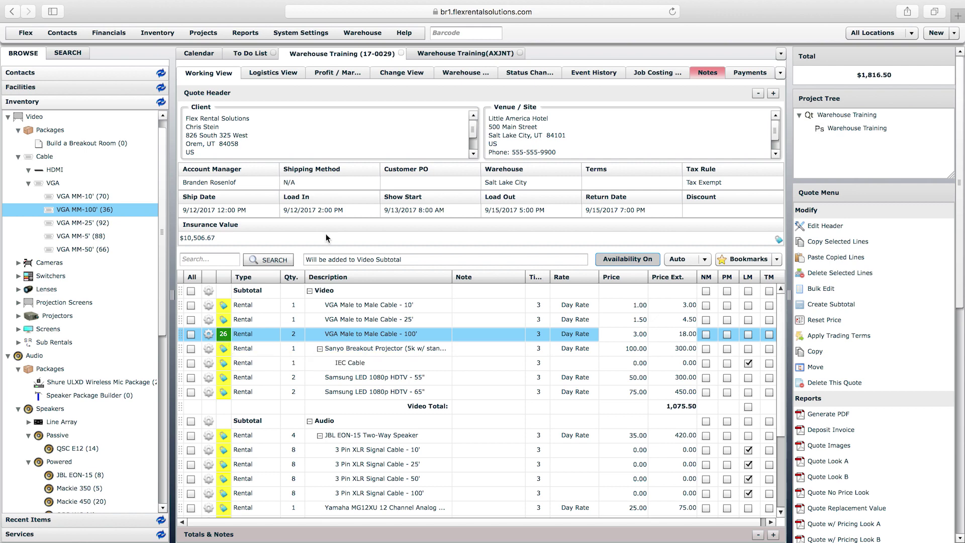
click(445, 56)
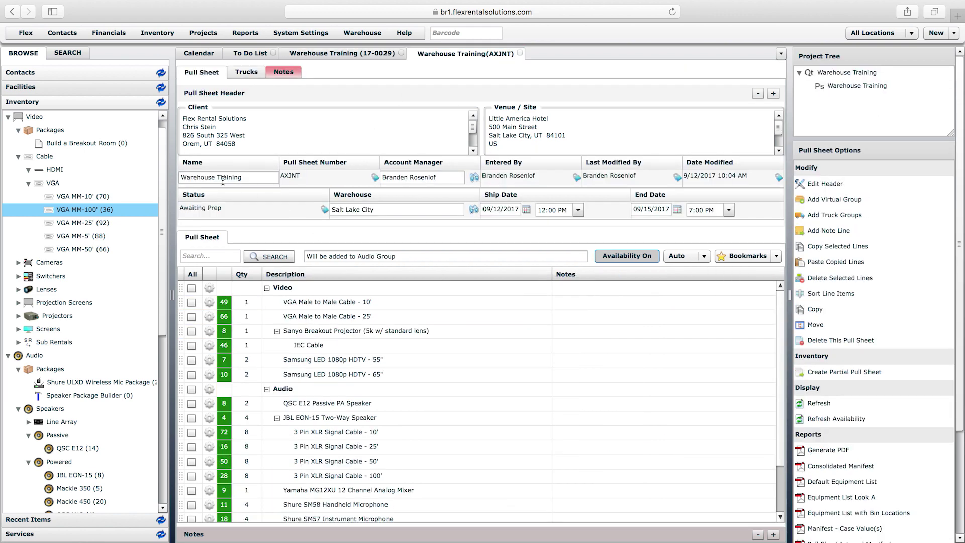
click(341, 53)
mouse_move(221, 336)
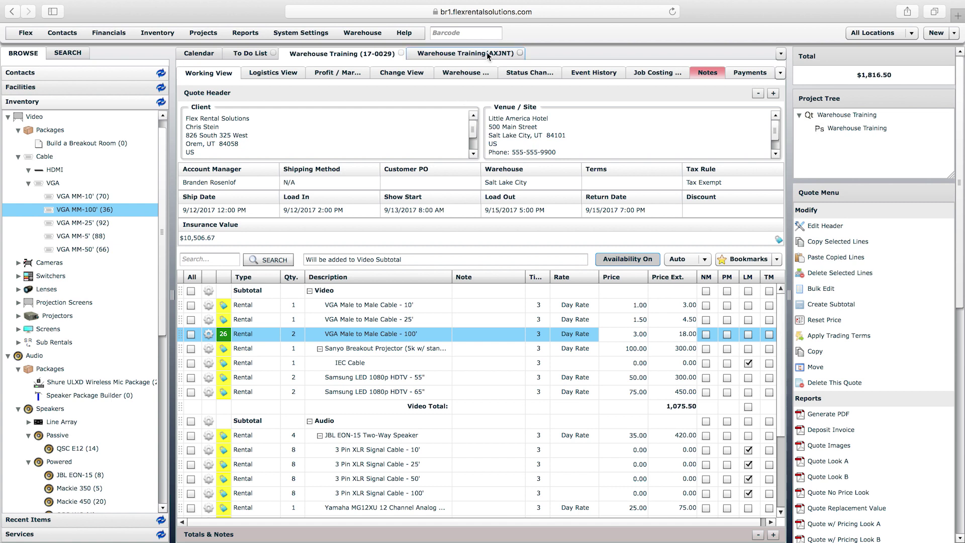
- Run Create / Update Pull Sheet from the Warehouse Training quote and accept the workflow confirmation with an empty distribution list
scroll(845, 433, down, 10)
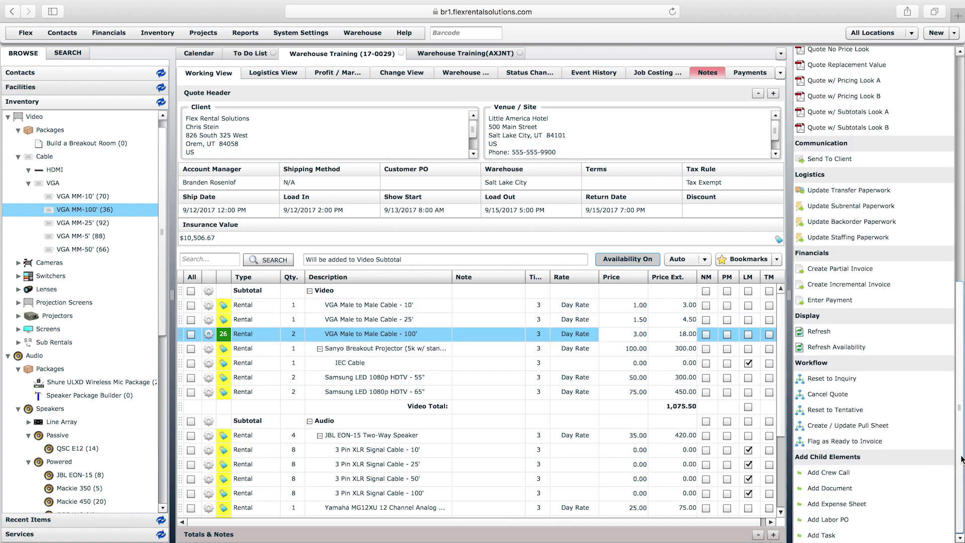
click(846, 426)
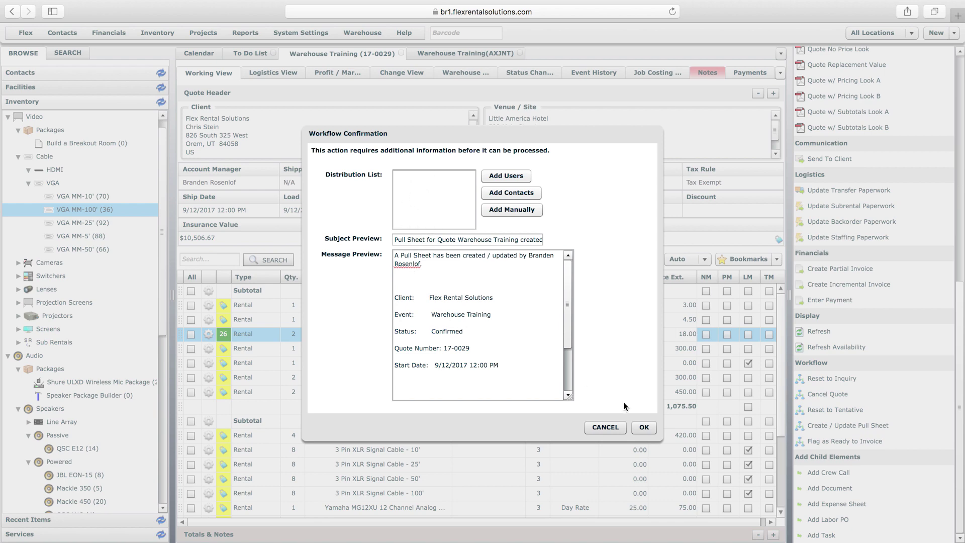
click(642, 427)
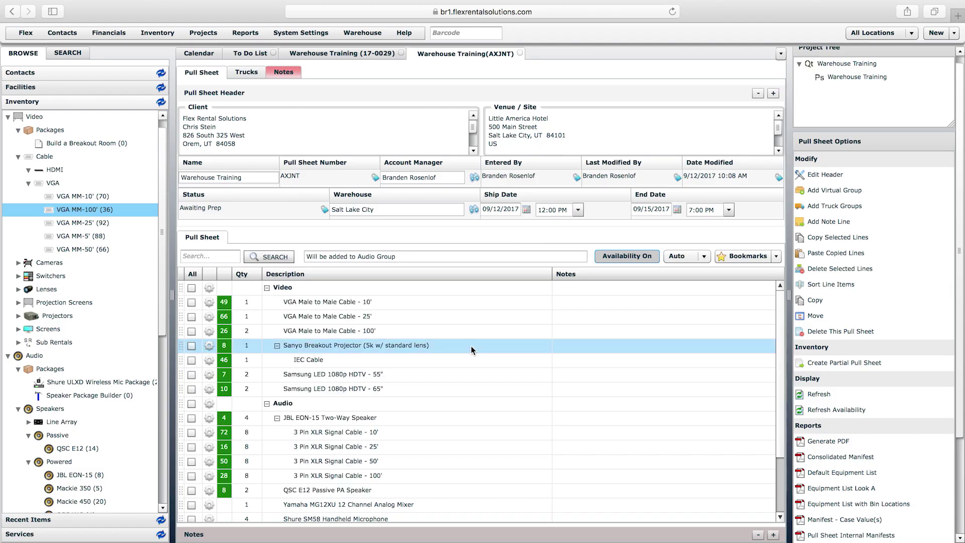
- Check the 100' VGA cable, QSC E12 speaker and 120v power cable lines on the updated pull sheet against the quote
click(345, 333)
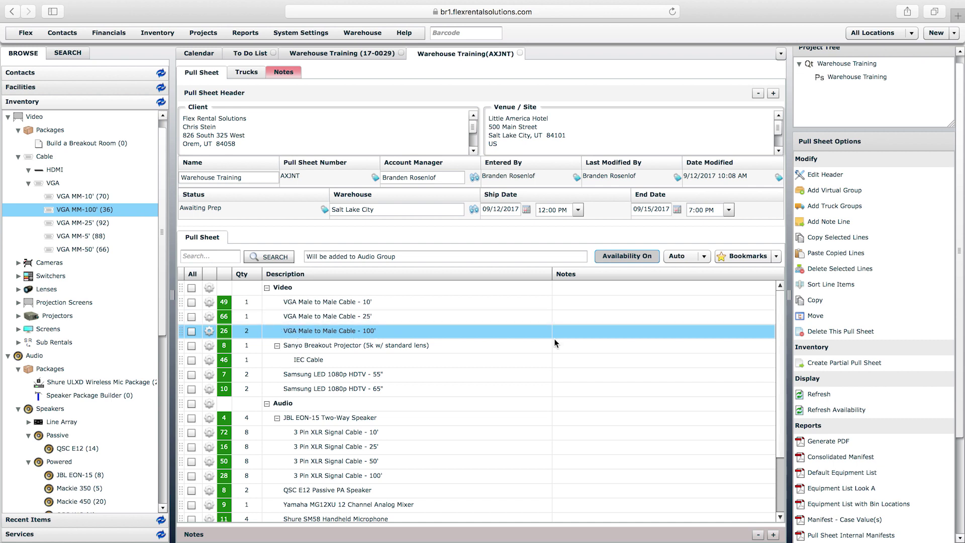
scroll(777, 336, down, 5)
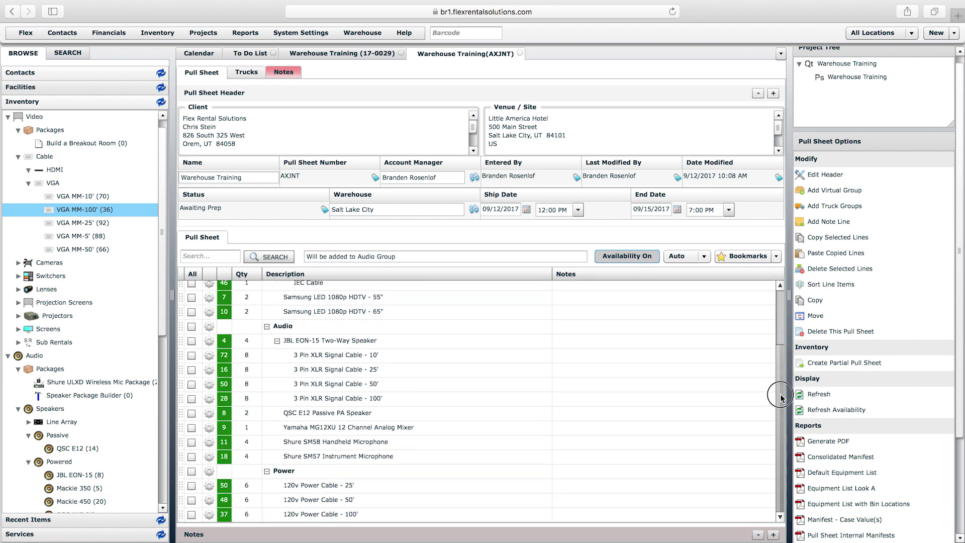
click(308, 413)
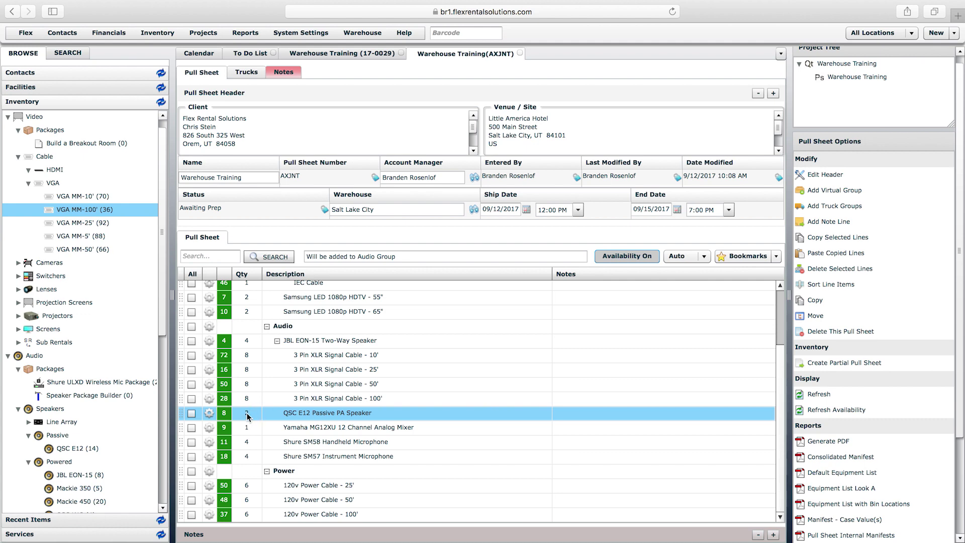
click(363, 52)
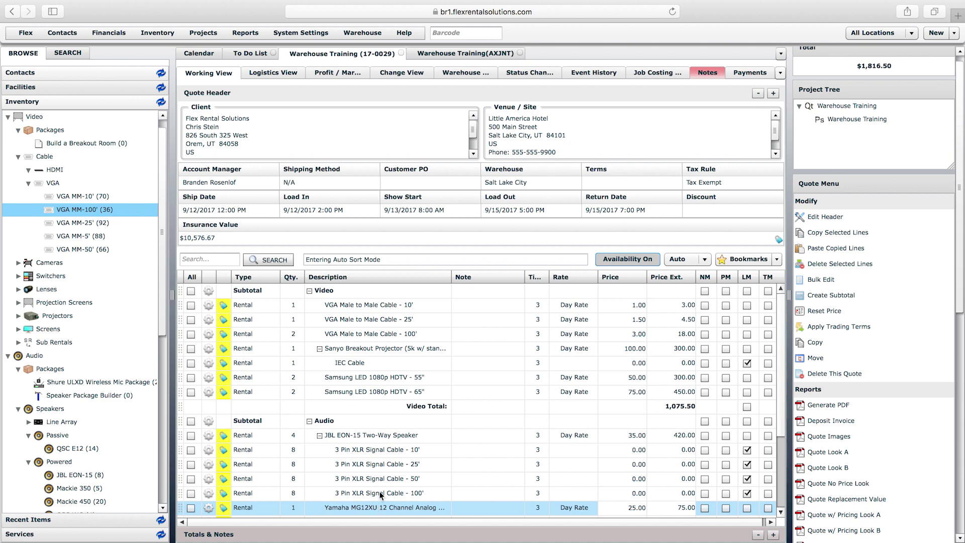
click(440, 54)
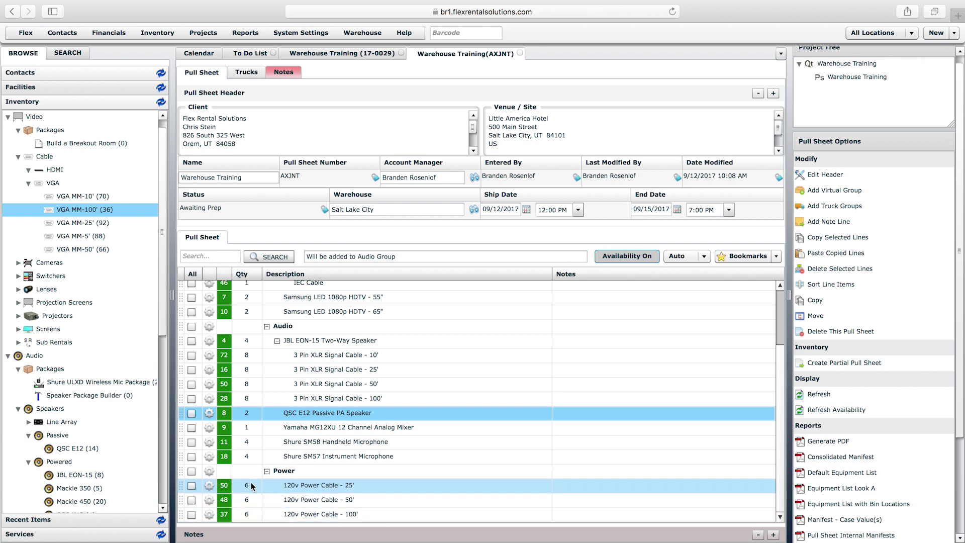
click(361, 52)
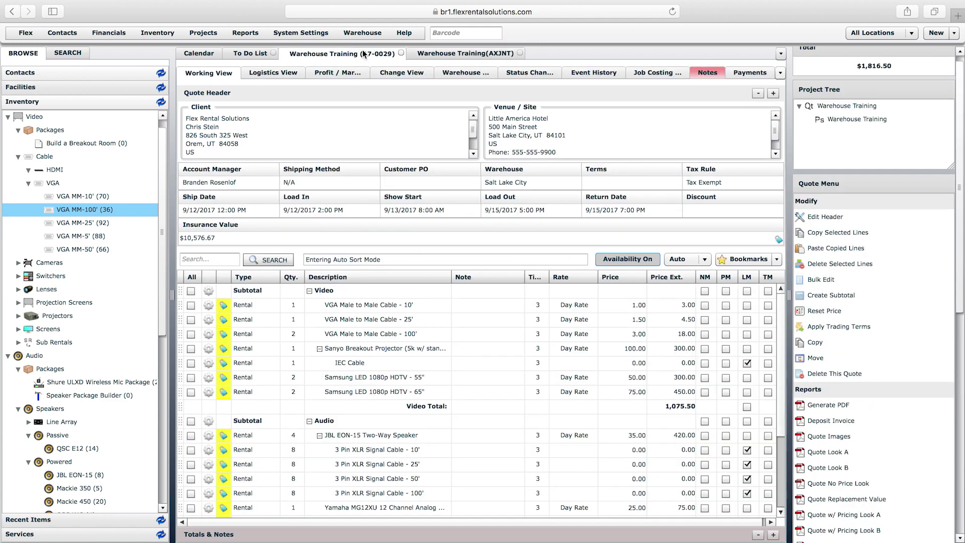
- Check the 120v power cable quantities in the quote's Power section and return to the pull sheet
scroll(422, 384, down, 5)
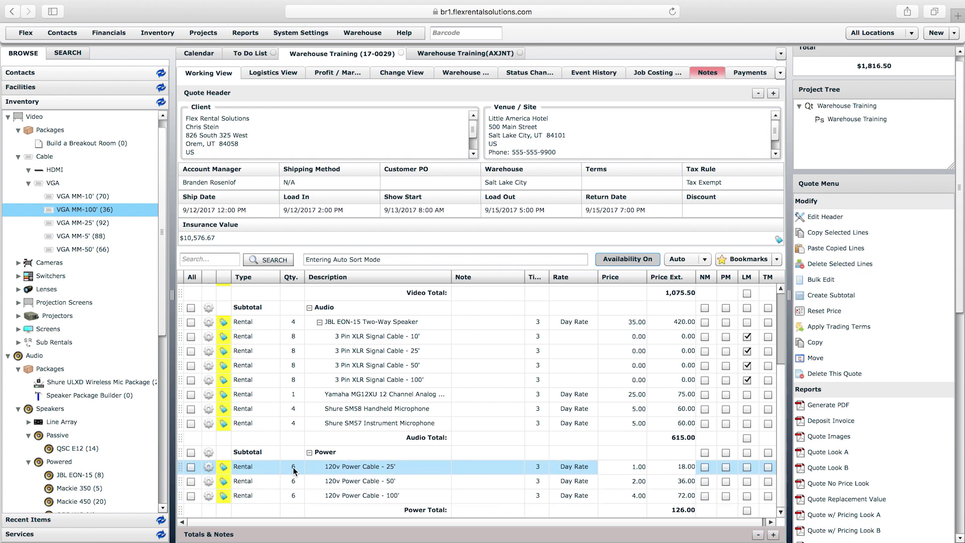
click(296, 464)
click(295, 477)
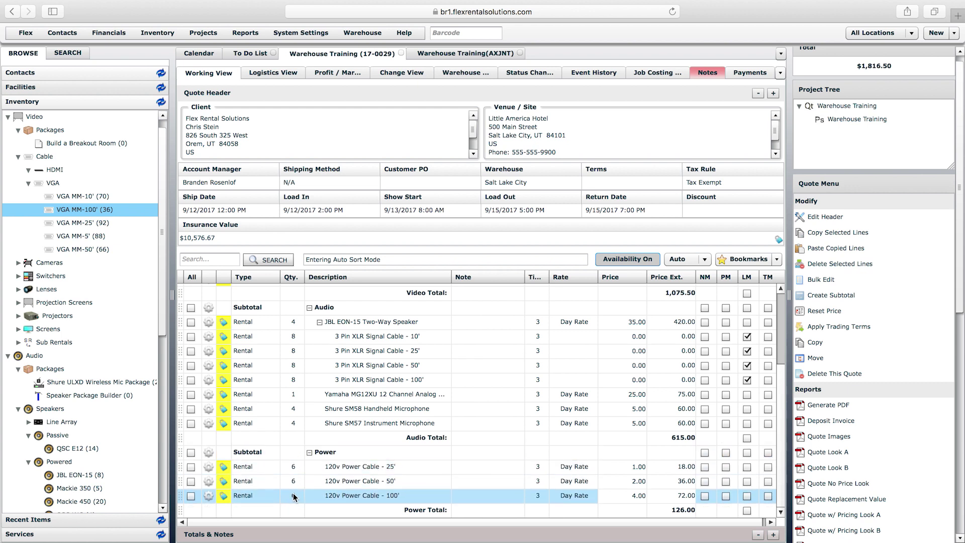
click(482, 53)
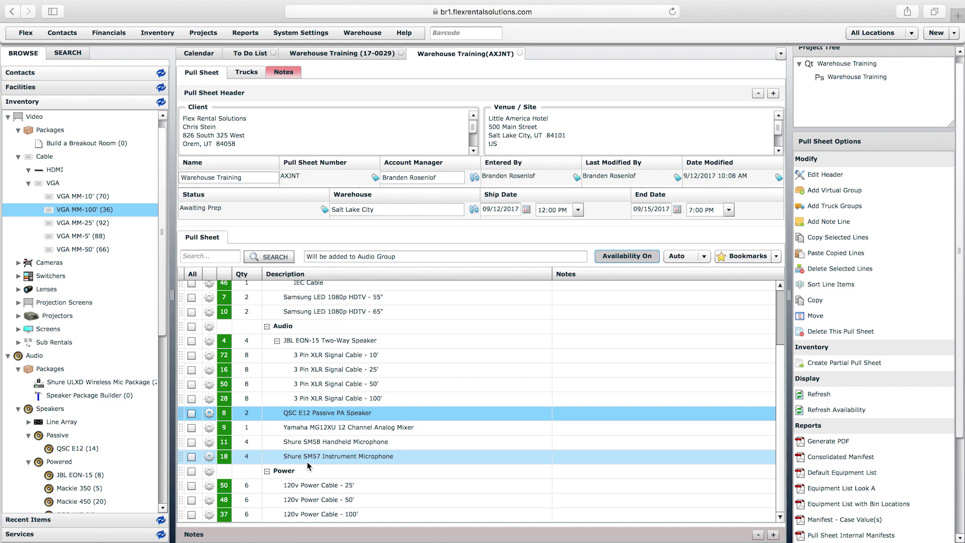
- Compare the quote's availability indicators with the pull sheet's Video and Audio lines and locate the pull sheet in the Project Tree
click(350, 57)
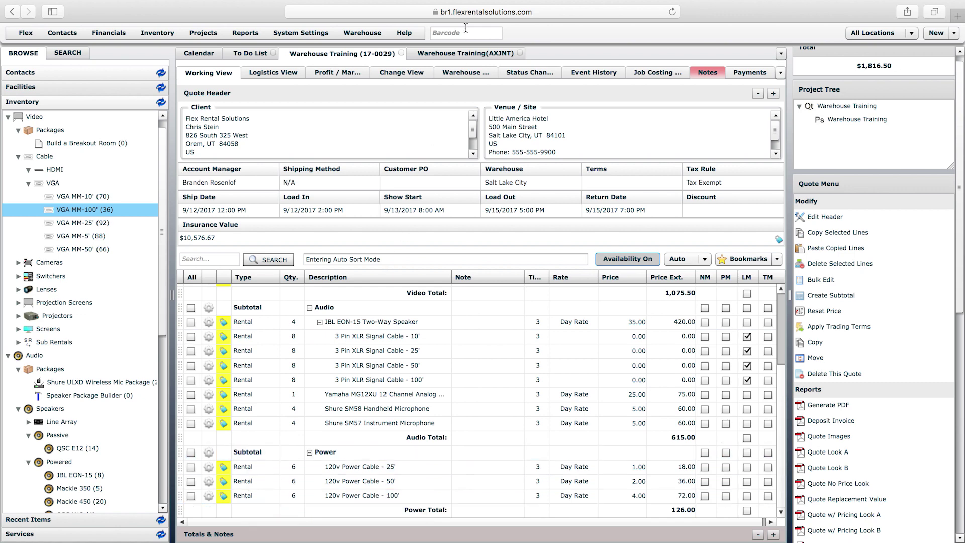
click(462, 48)
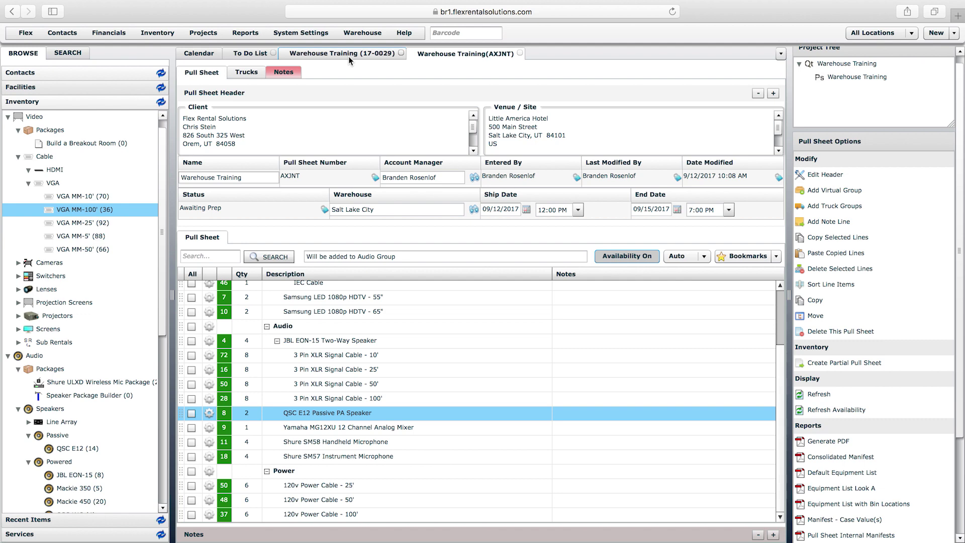
scroll(779, 381, up, 3)
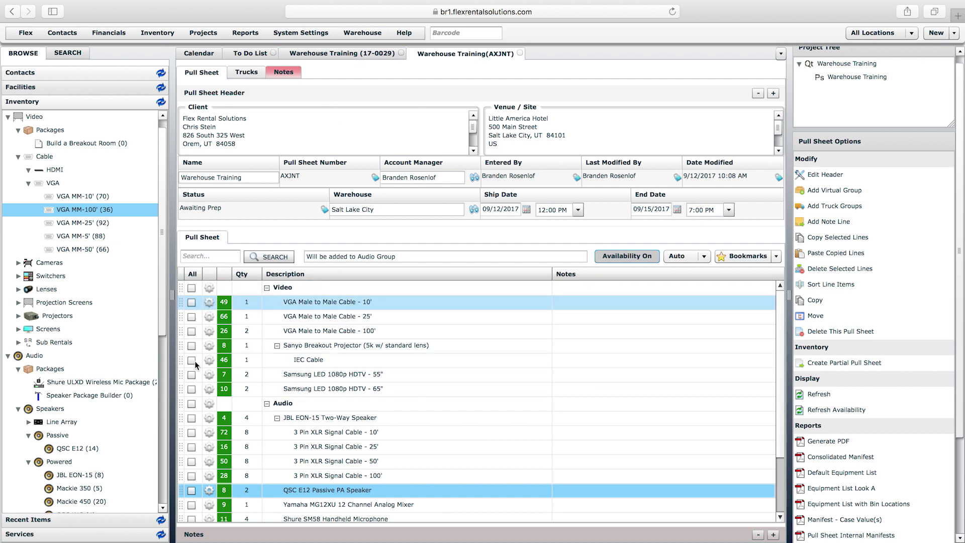
click(348, 52)
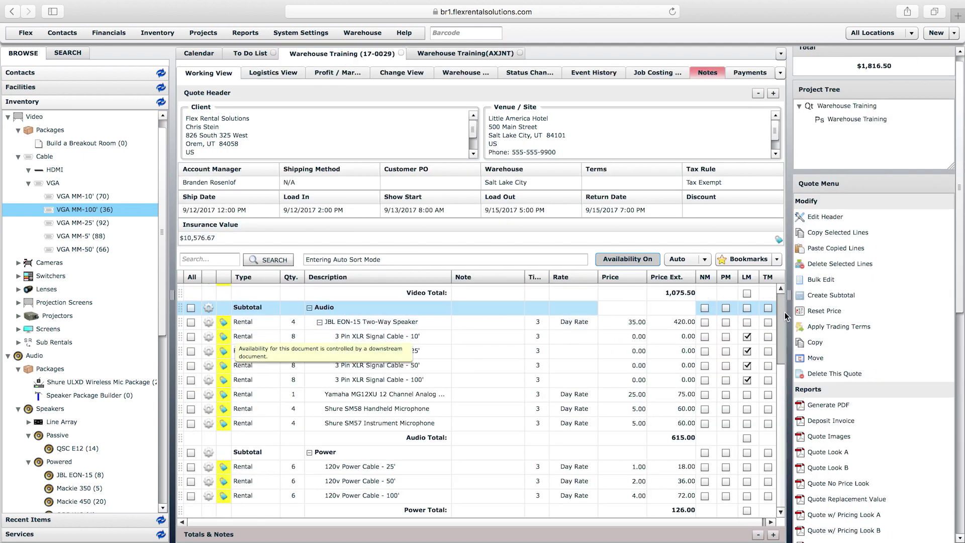
scroll(604, 322, up, 5)
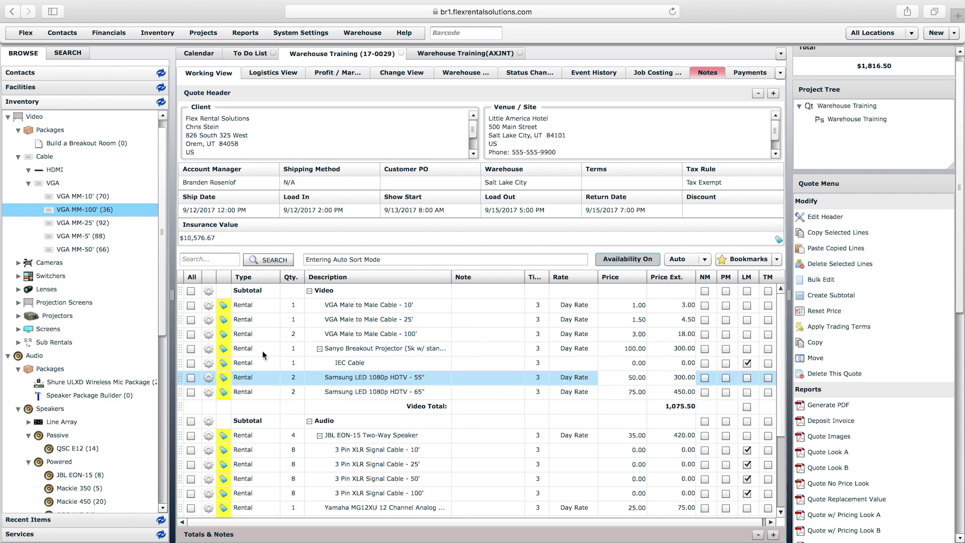
click(454, 55)
click(839, 80)
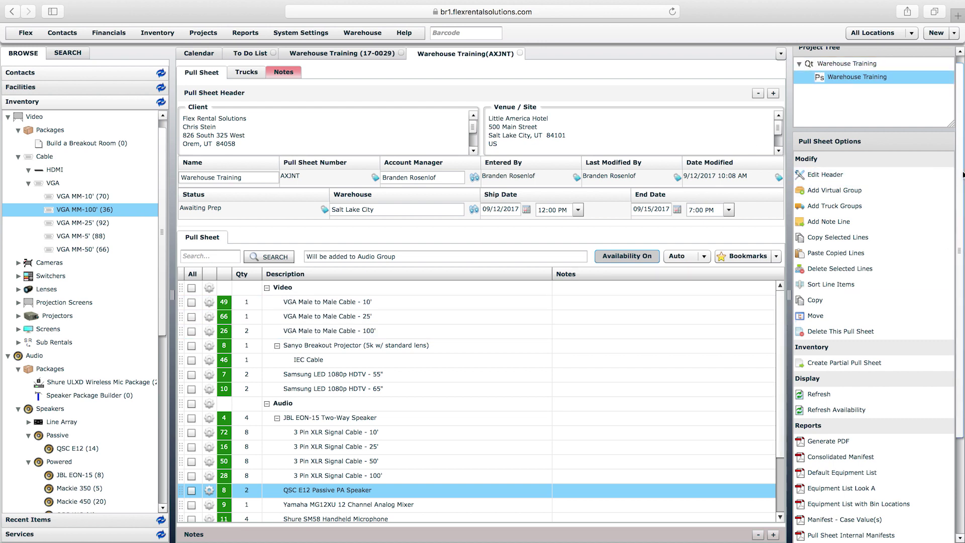
- Add a virtual group named Adds at the end of the pull sheet
drag(80, 209, 30, 177)
click(396, 317)
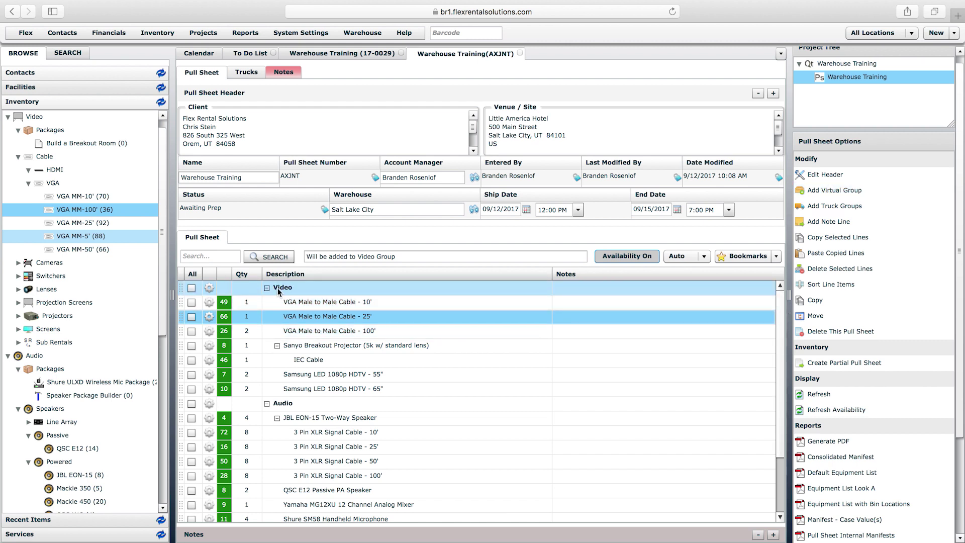
scroll(718, 402, down, 3)
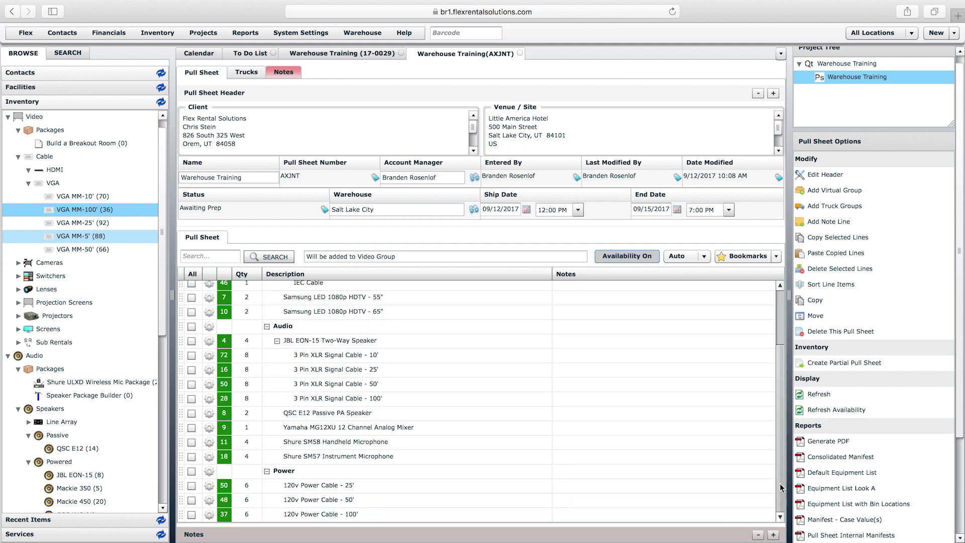
click(833, 189)
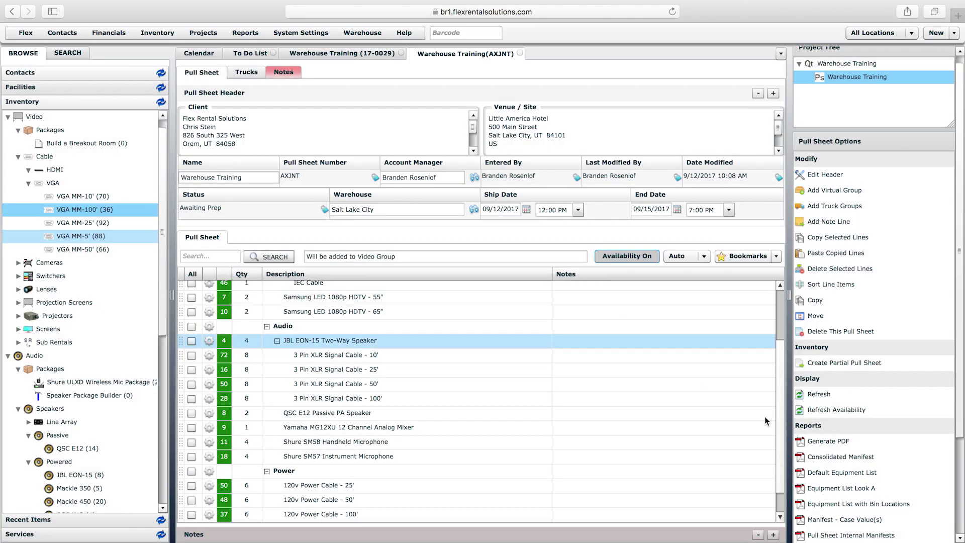
click(297, 500)
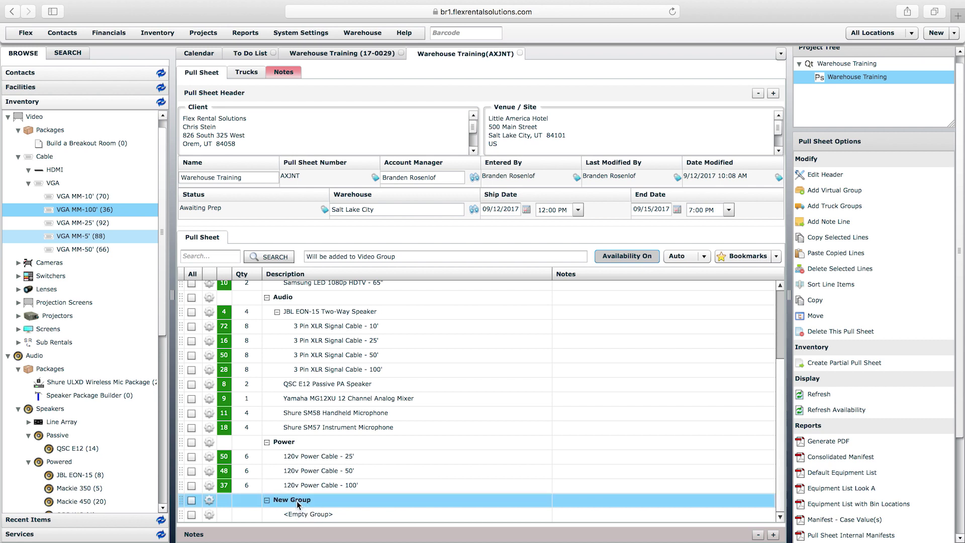
text(Adds)
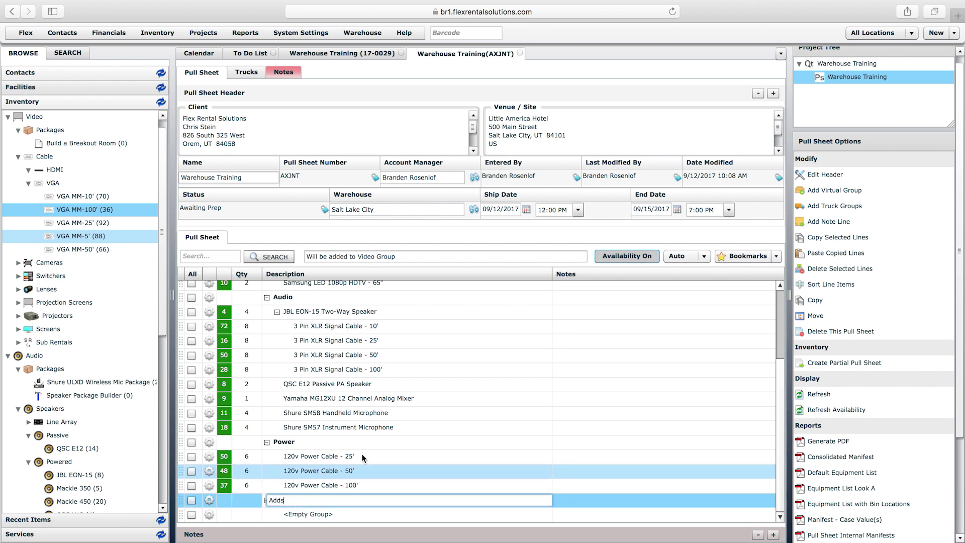
click(378, 418)
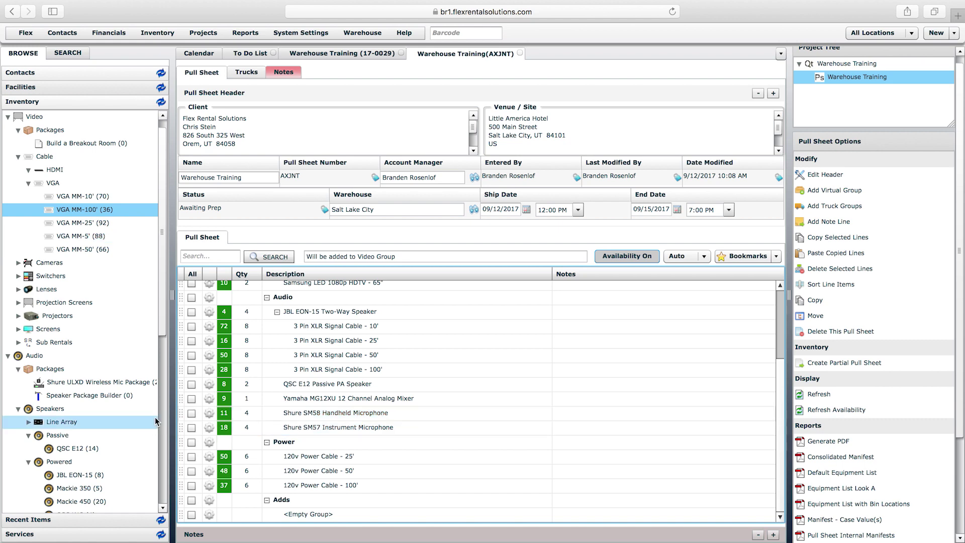
- Switch the pull sheet to Insert mode and add two 120v Power Cable-100' from the Edison inventory to the Adds group
drag(164, 333, 164, 505)
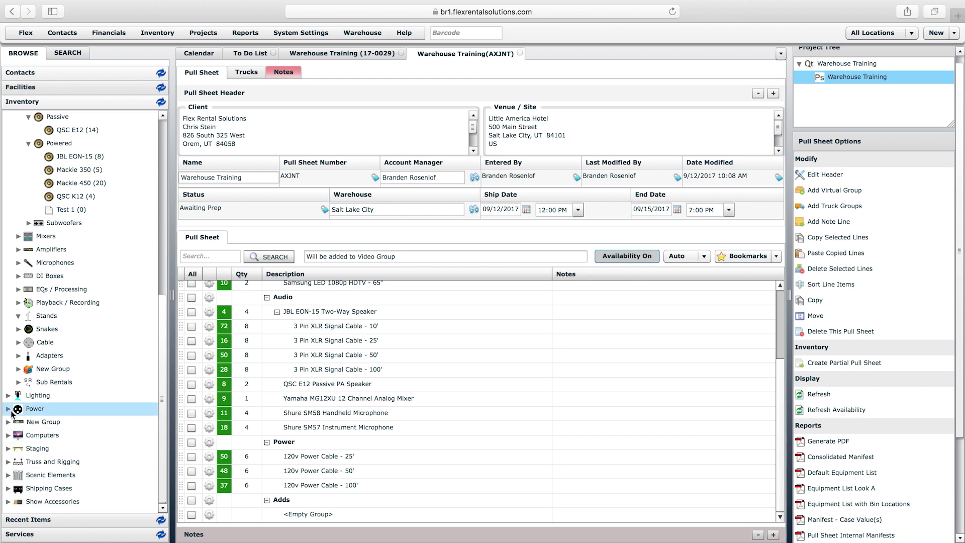
click(8, 409)
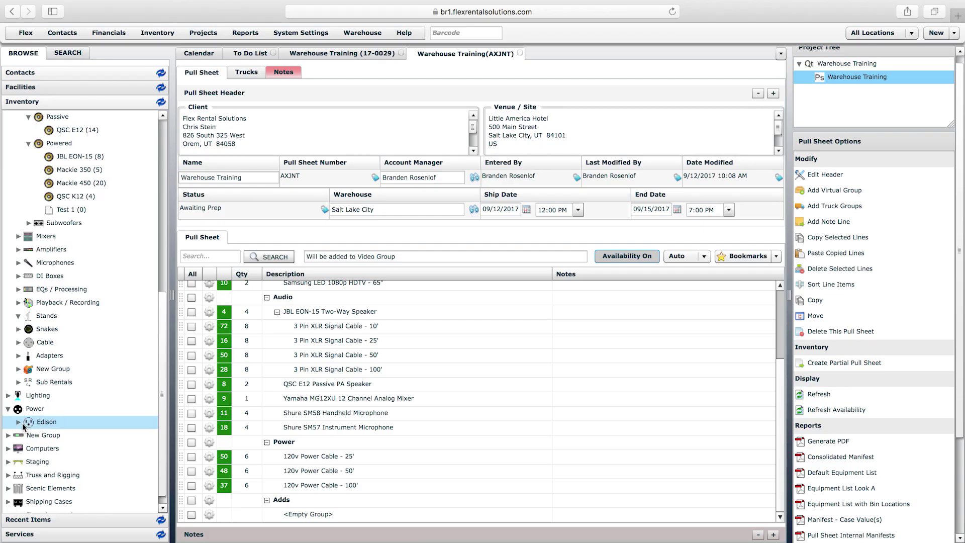
click(19, 422)
drag(112, 435, 143, 374)
click(687, 255)
click(683, 285)
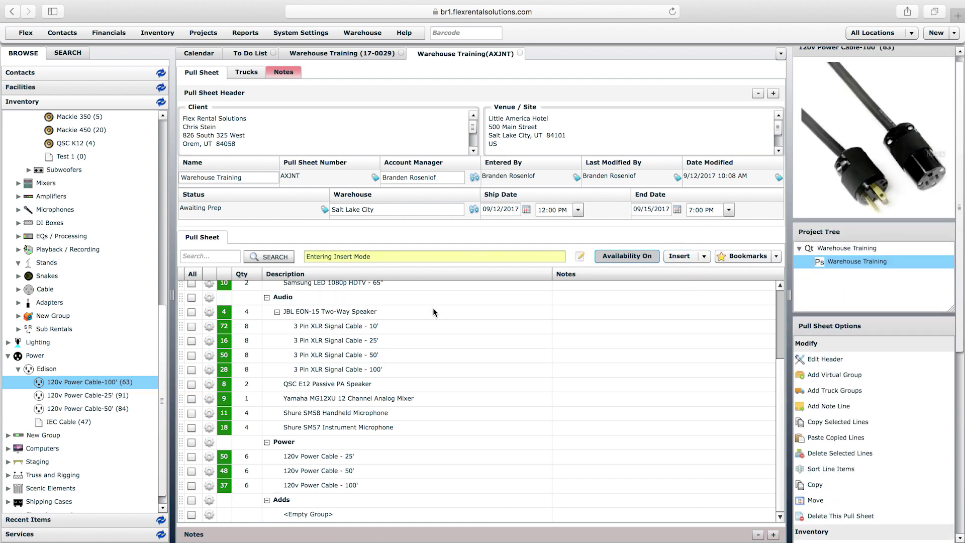
drag(102, 381, 285, 507)
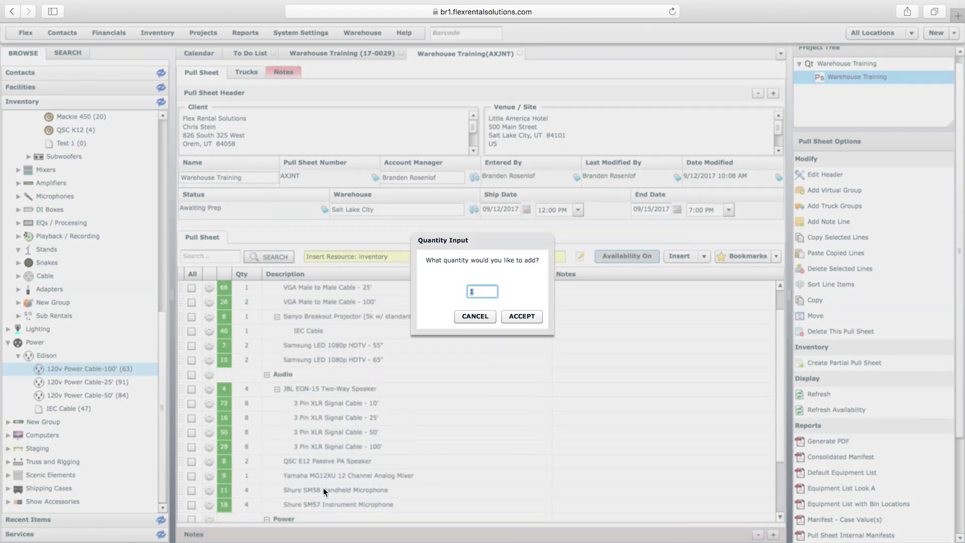
click(523, 315)
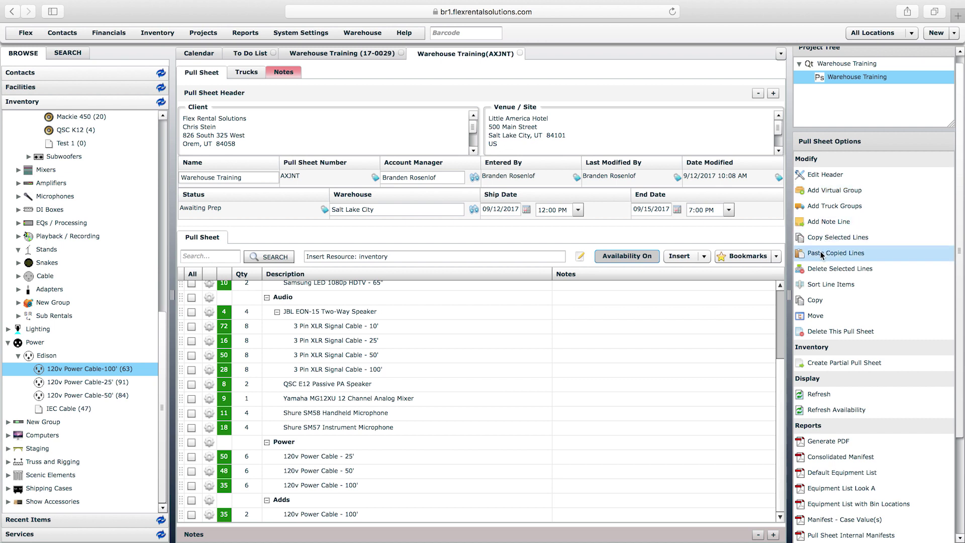
- Examine the sort types and sort directions offered for the pull sheet's line items and cancel without sorting
click(834, 285)
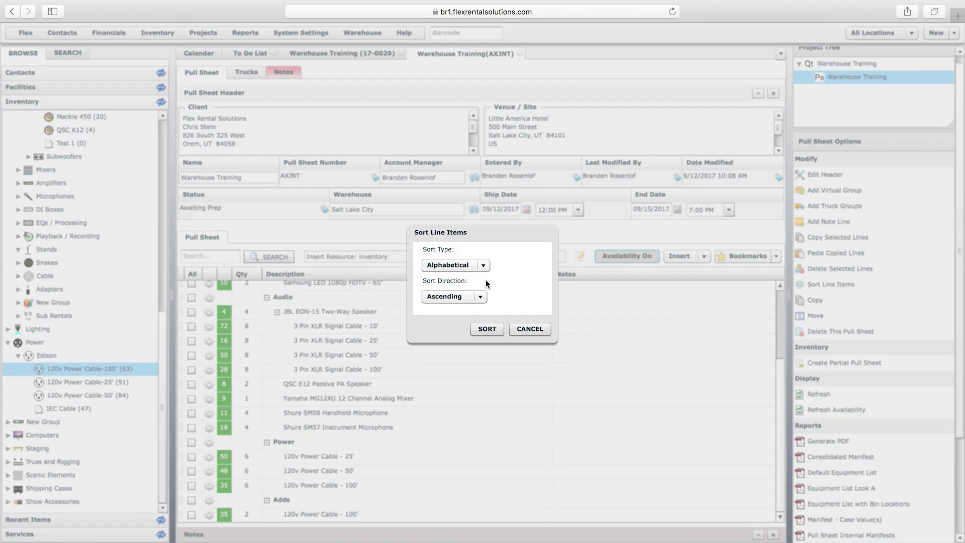
click(483, 266)
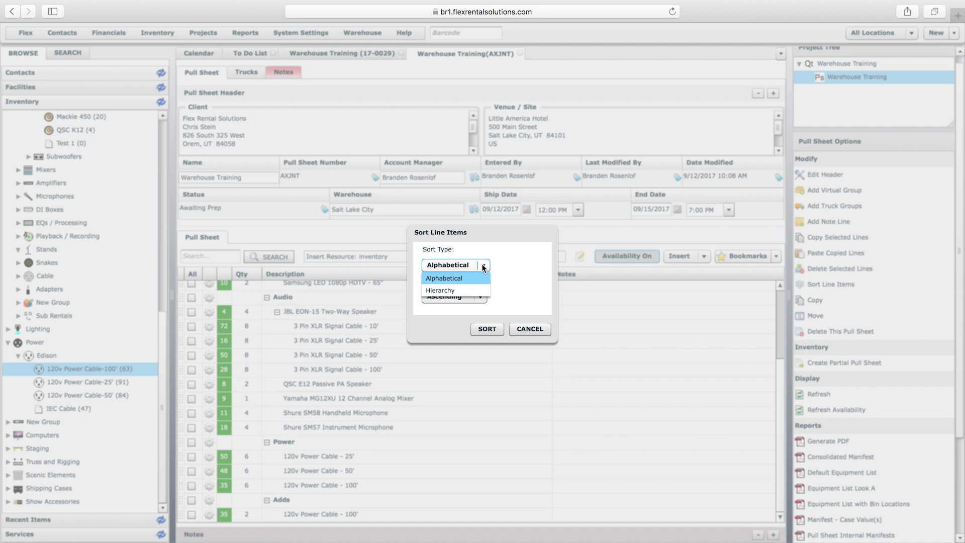
click(483, 266)
click(481, 296)
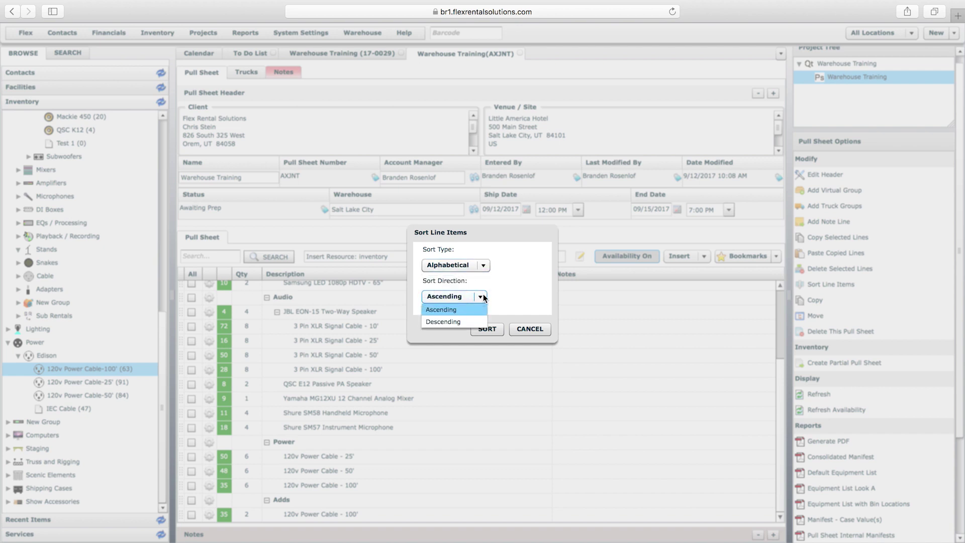
click(455, 310)
click(472, 266)
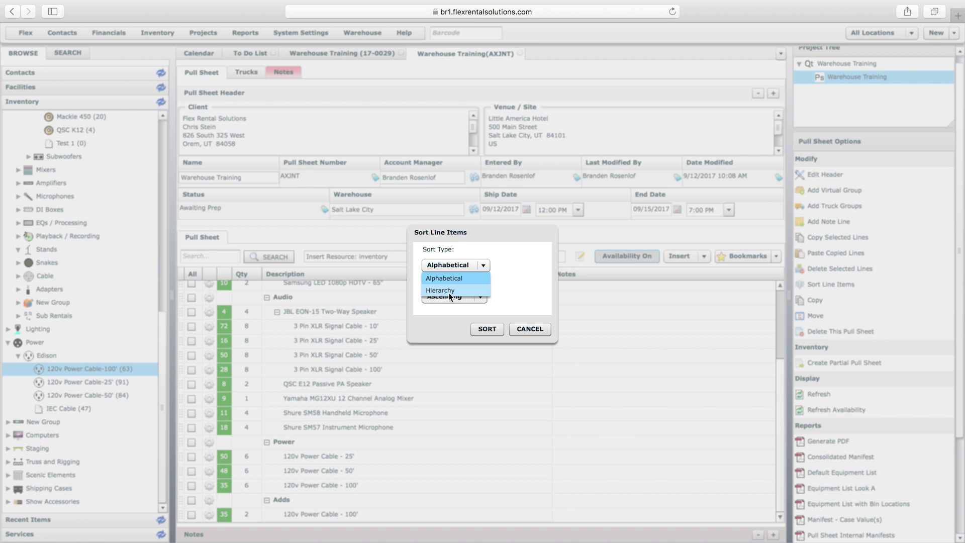
click(527, 283)
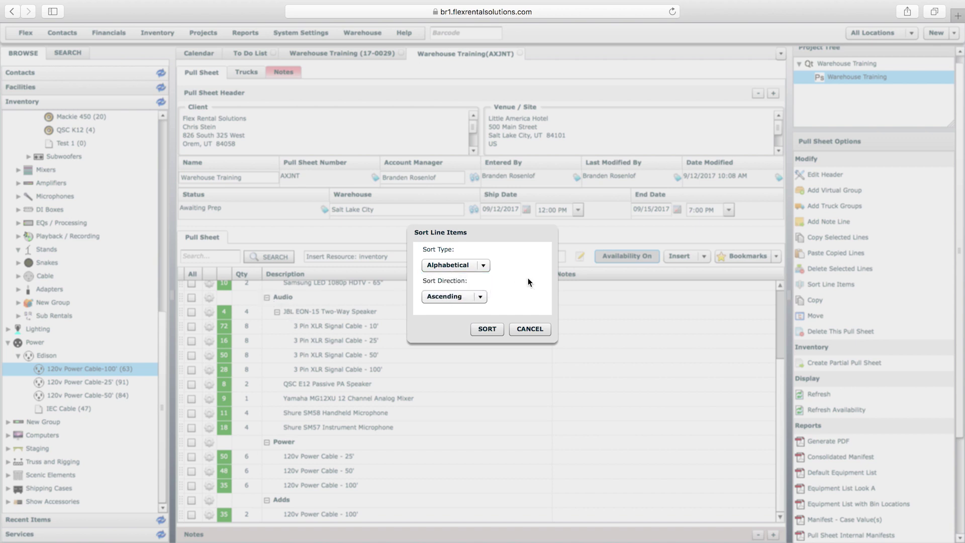
click(543, 333)
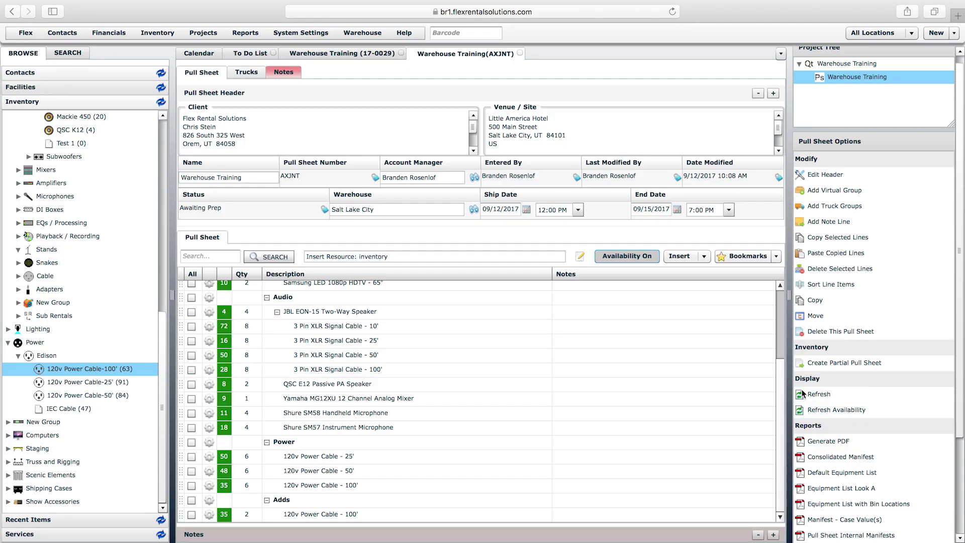
- Review the pull sheet's lines, its Project Tree entry, and the available inventory, display, report and workflow options
drag(782, 396, 787, 310)
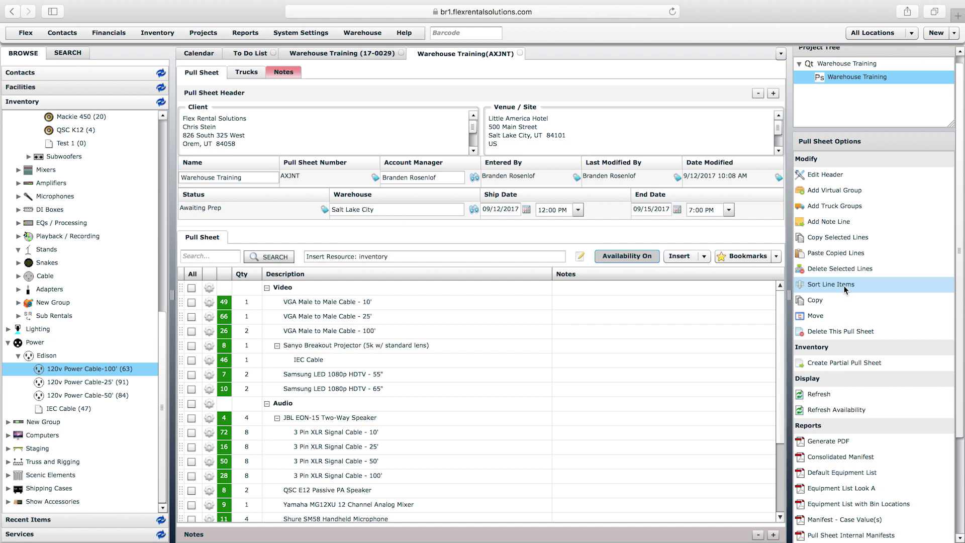
drag(954, 277, 951, 350)
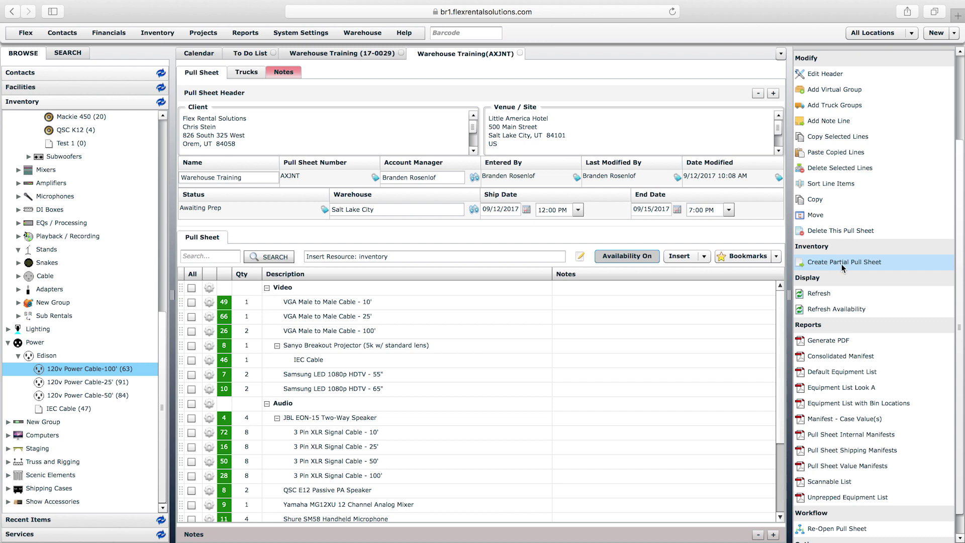
scroll(962, 273, up, 4)
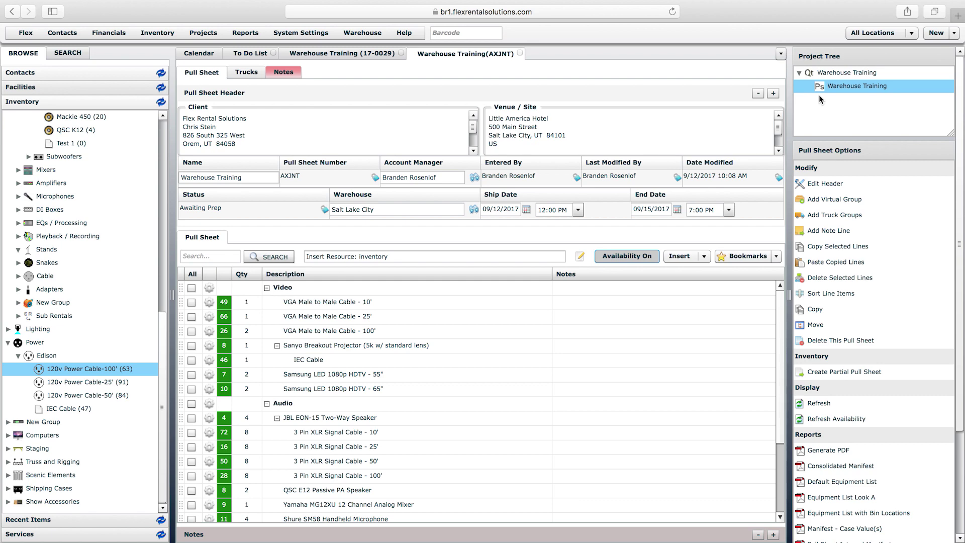
scroll(821, 95, down, 1)
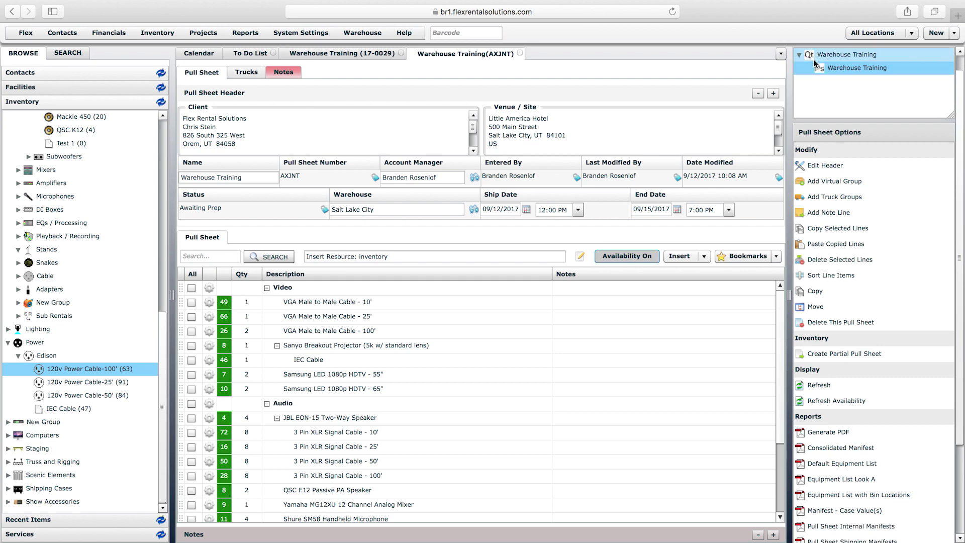
scroll(957, 251, down, 5)
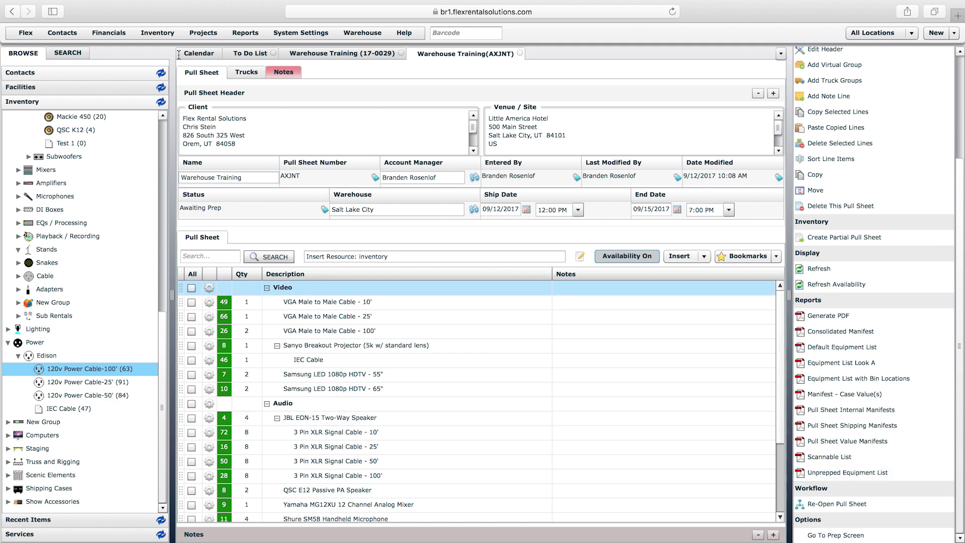
- Open the Pull Sheet definition from the project element definitions for editing
click(202, 34)
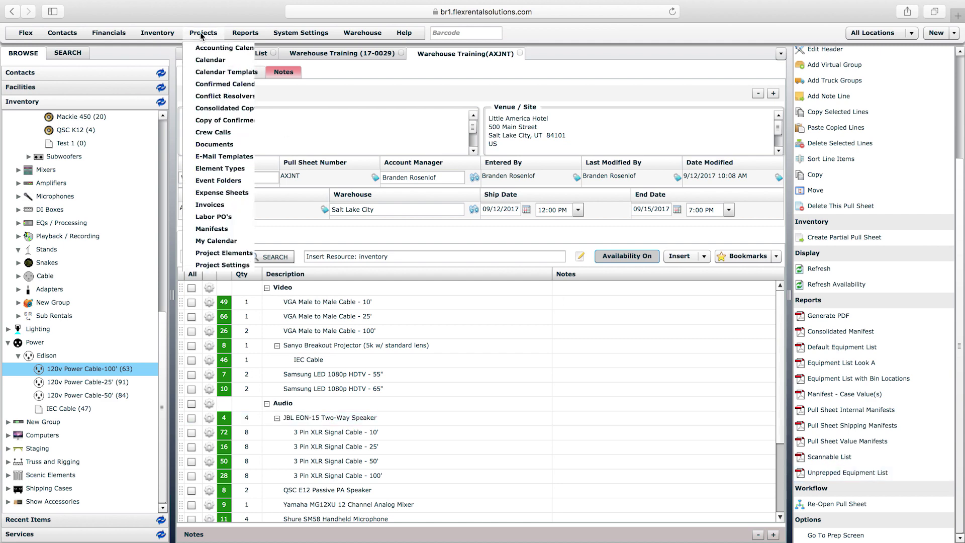
click(239, 254)
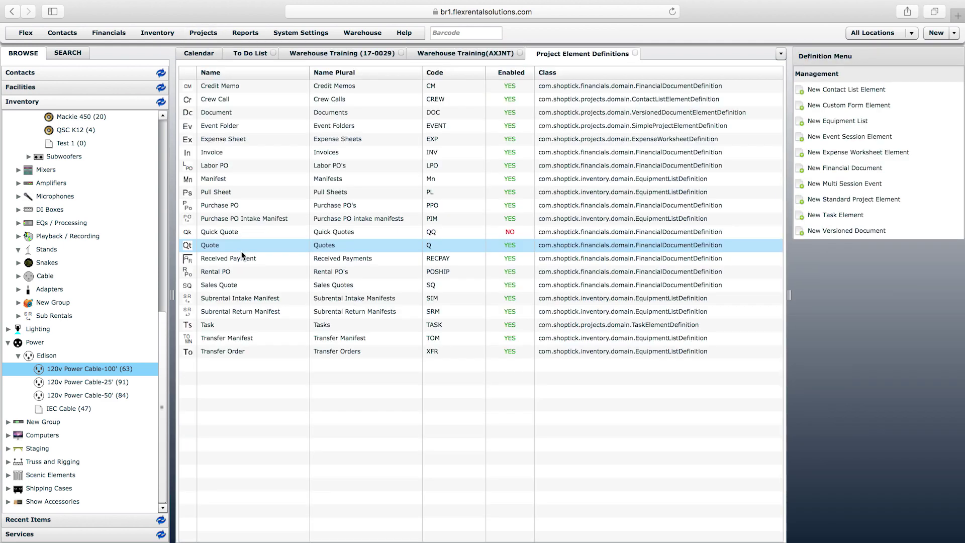
click(217, 195)
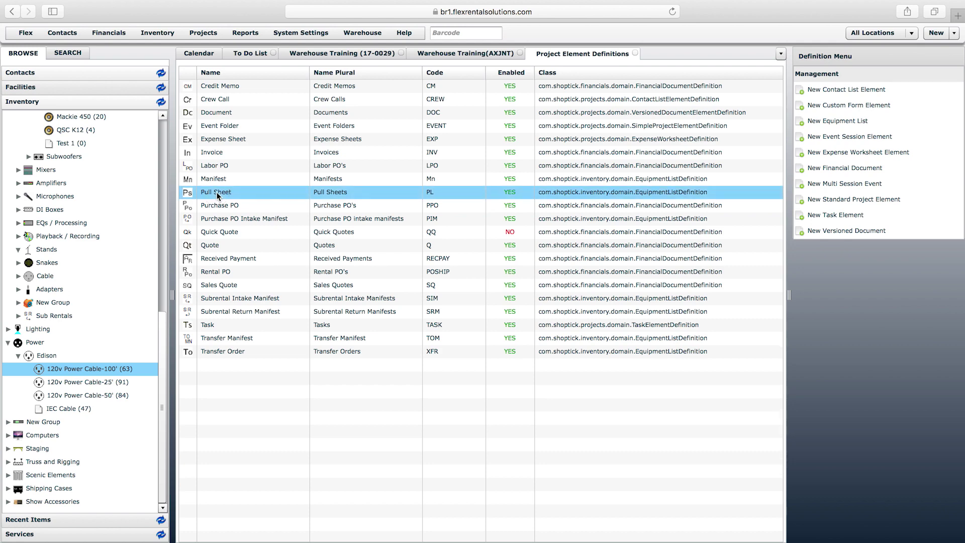
double_click(218, 194)
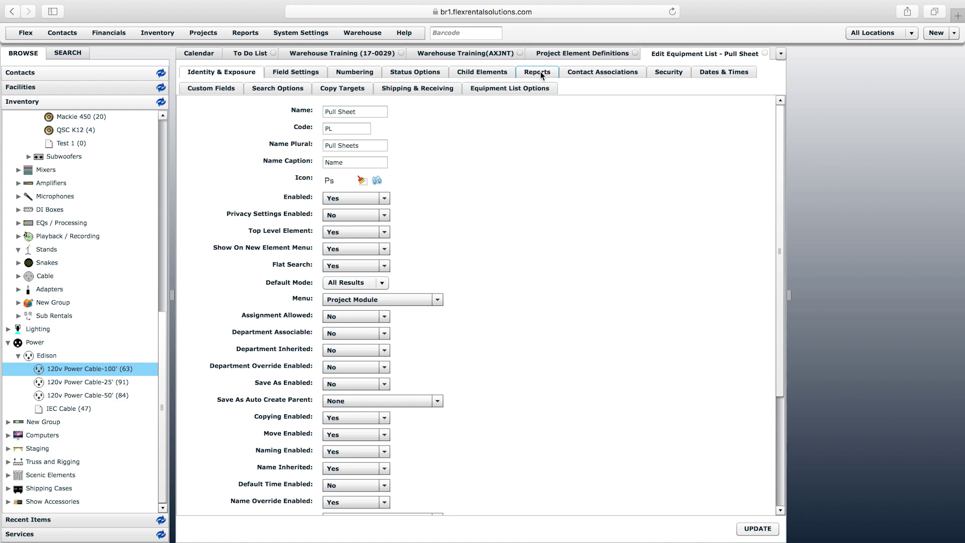
- Enable the Pullsheet Prep Report as an instance level report in the Pull Sheet definition and save the update
click(538, 73)
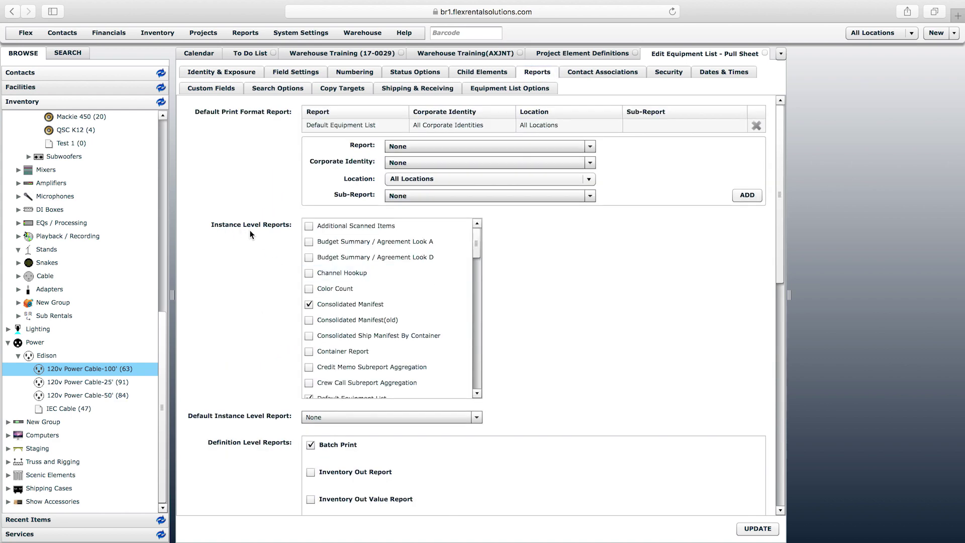
drag(475, 240, 472, 336)
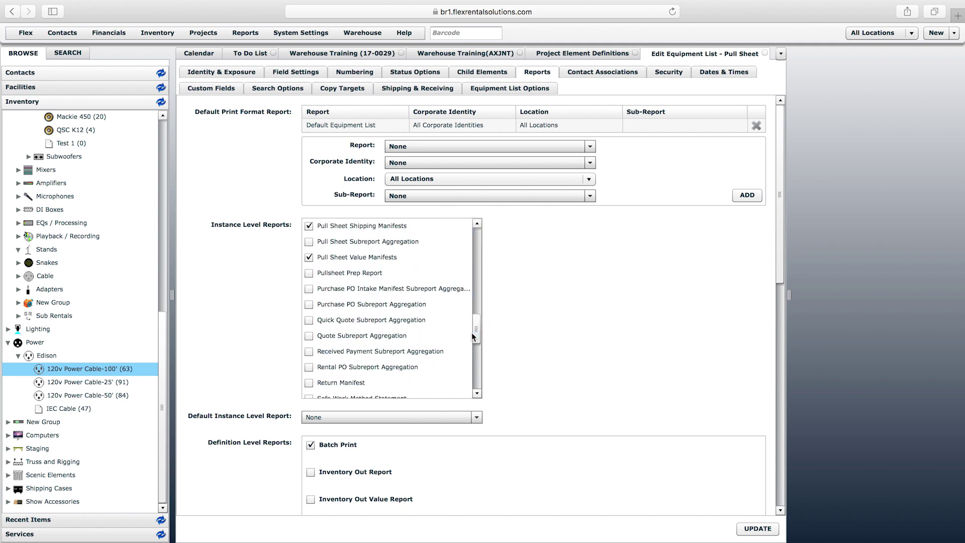
click(309, 273)
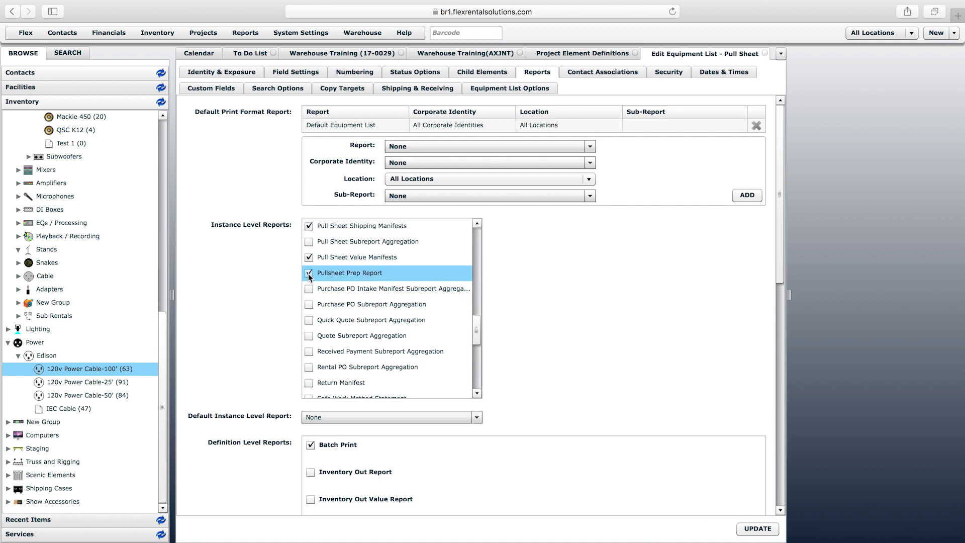
click(746, 533)
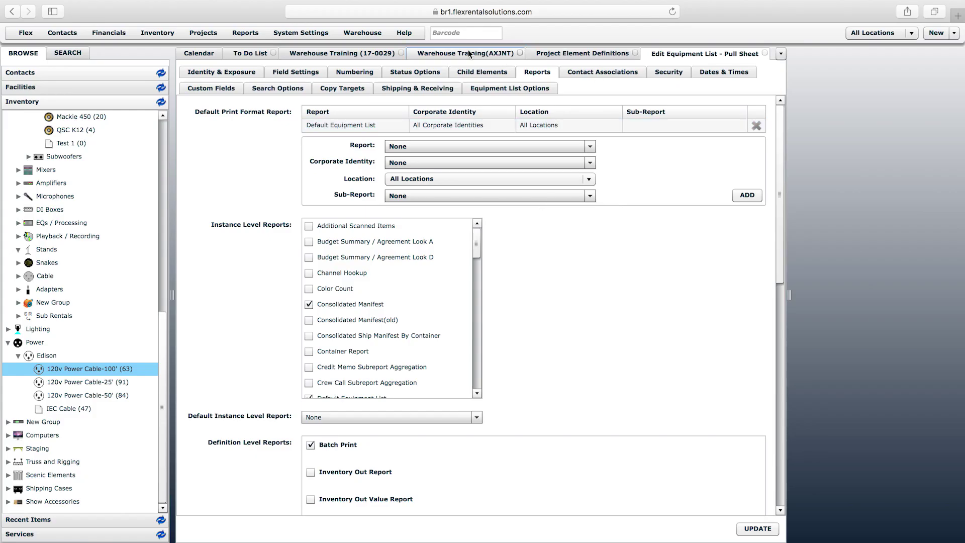
- Reload the Warehouse Training pull sheet, open its prep screen, and widen the line-item list
click(469, 54)
right_click(468, 53)
click(496, 82)
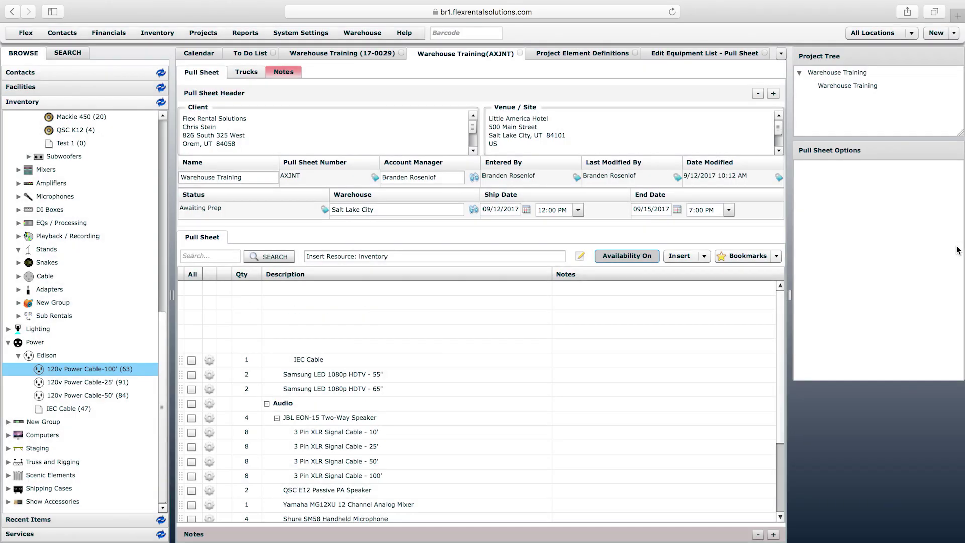
scroll(962, 265, down, 5)
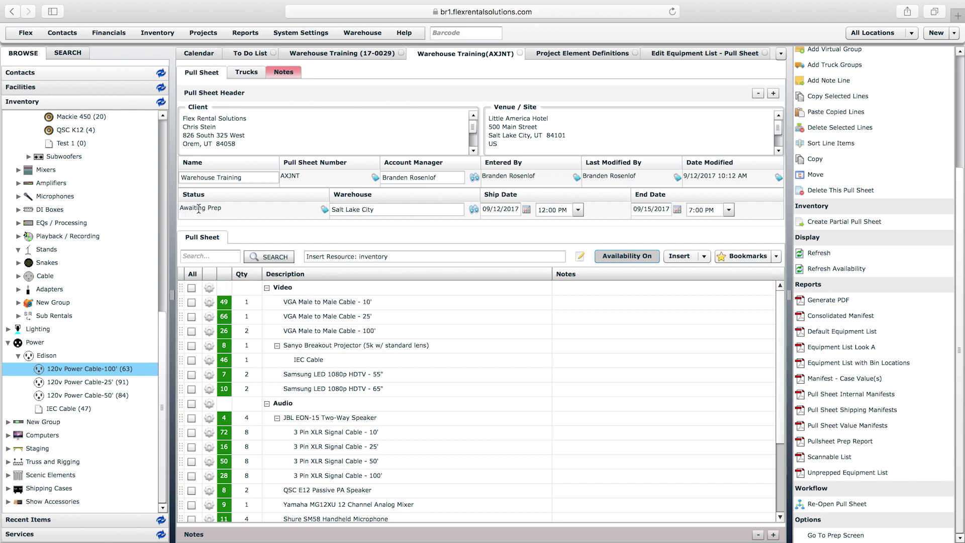
click(830, 536)
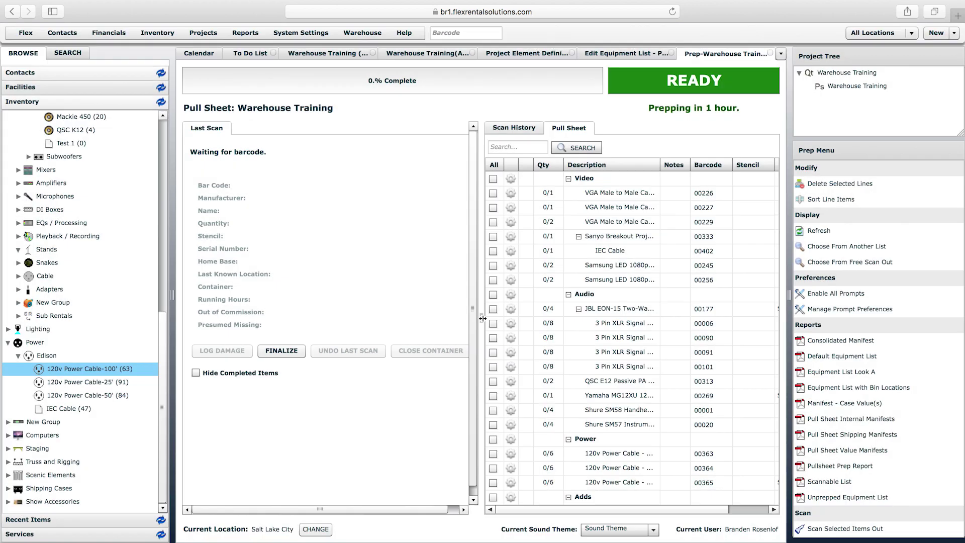
drag(482, 318, 438, 318)
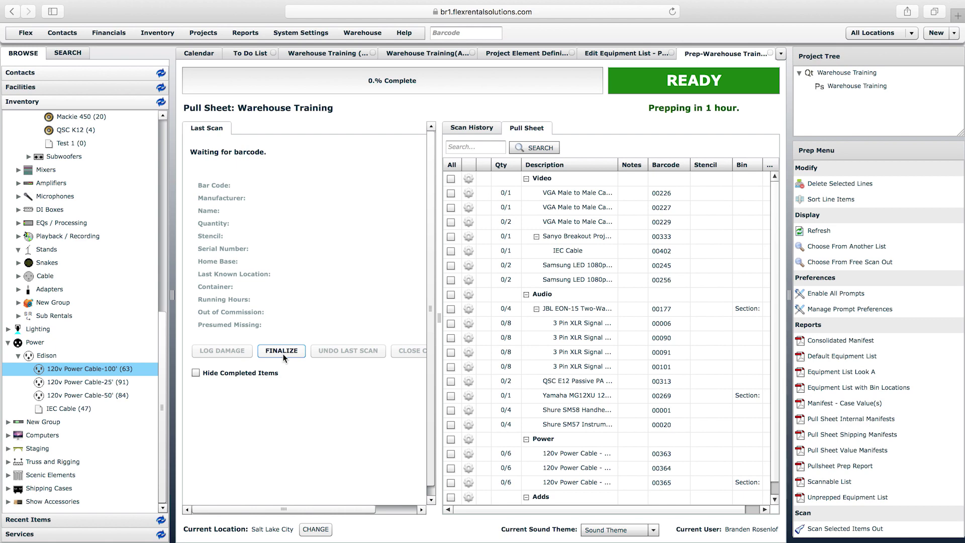
- Review the pull sheet's options against the prep screen's Scan History, line items and Hide Completed Items filter
click(427, 53)
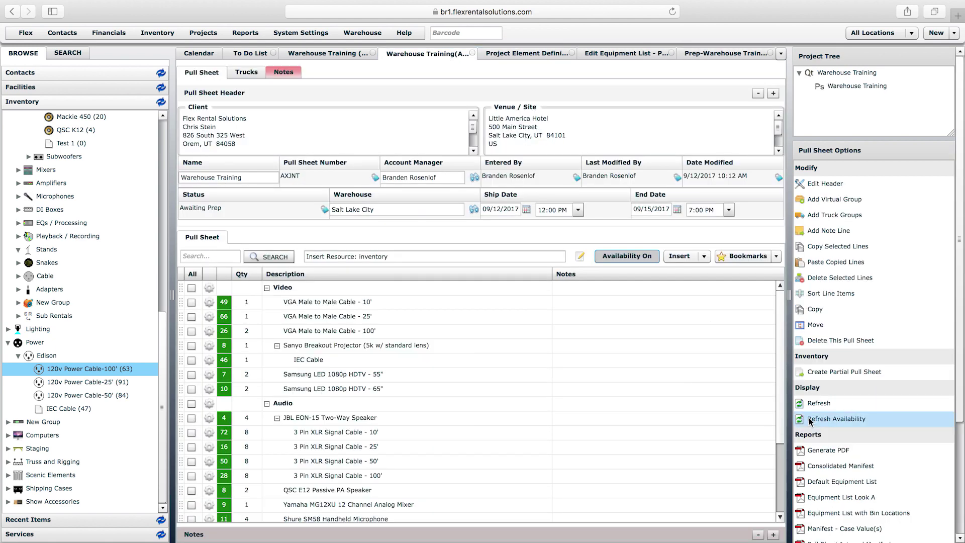
scroll(820, 493, down, 3)
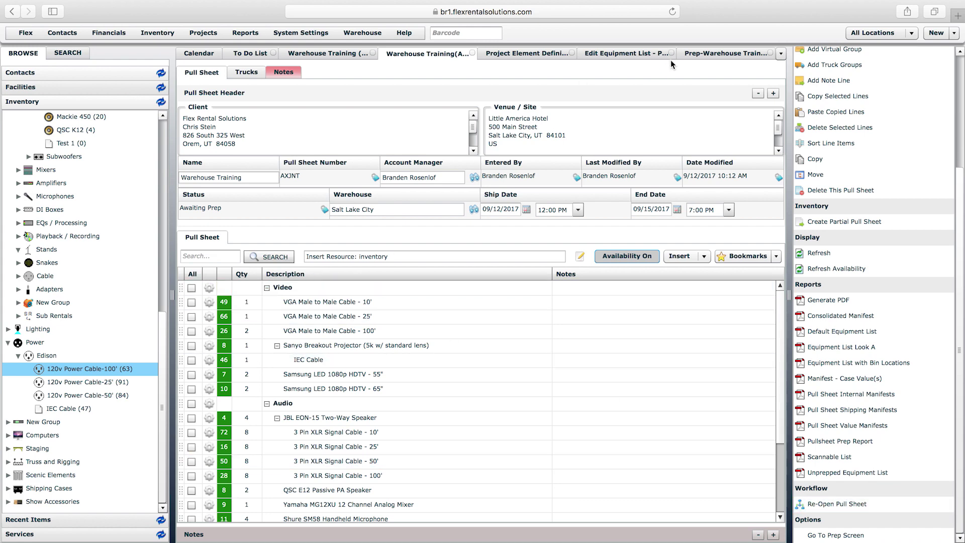
click(692, 53)
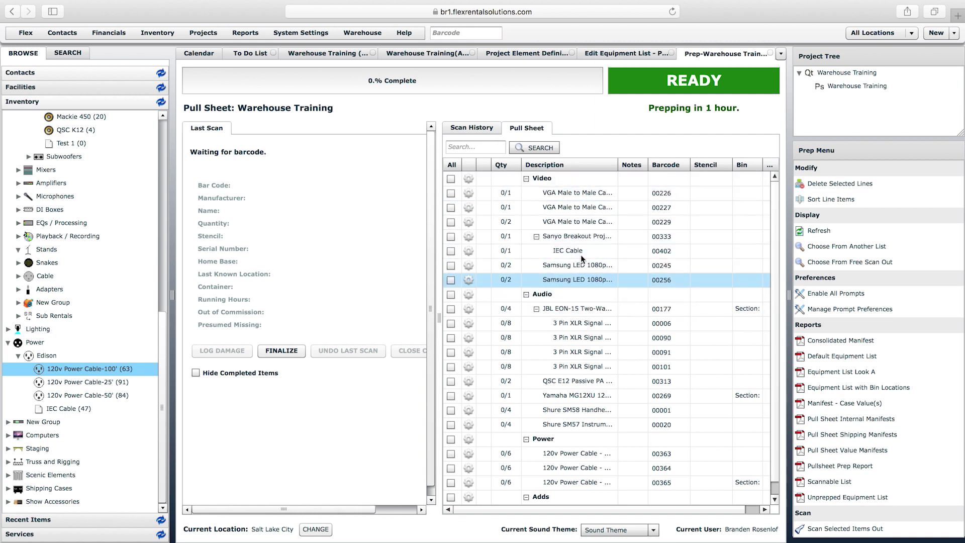
click(476, 129)
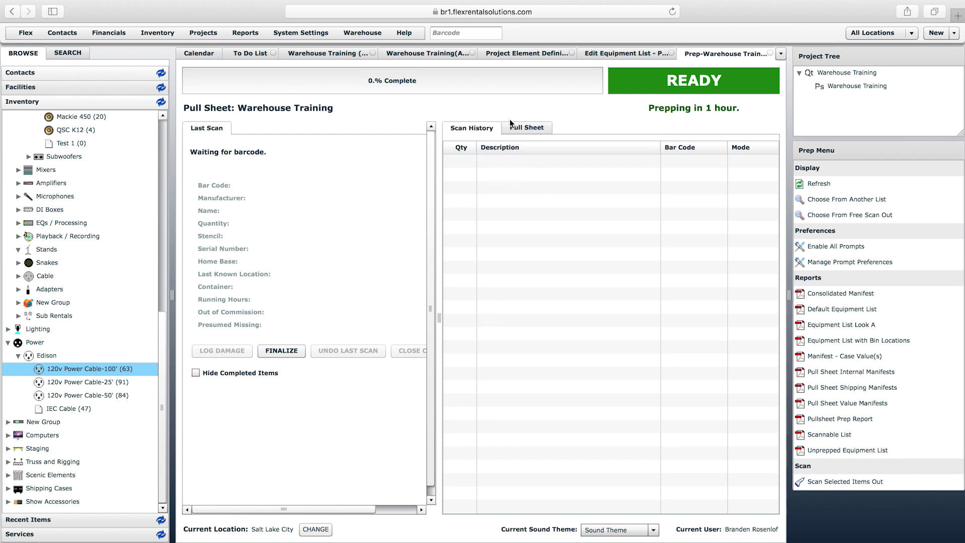
click(525, 128)
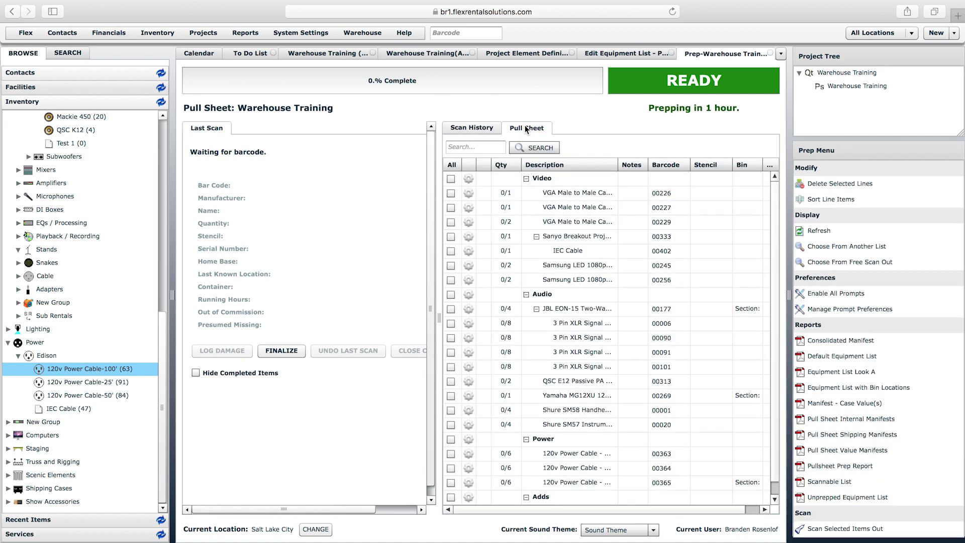
click(195, 373)
click(195, 373)
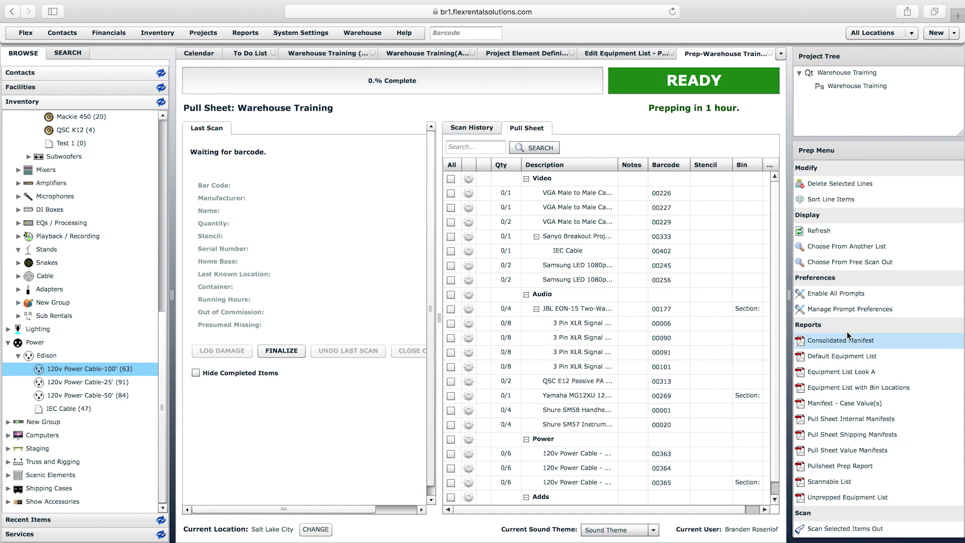
- Examine the scan prompt preferences, try enabling Virtual Scan Confirmation, and cancel without saving
click(835, 308)
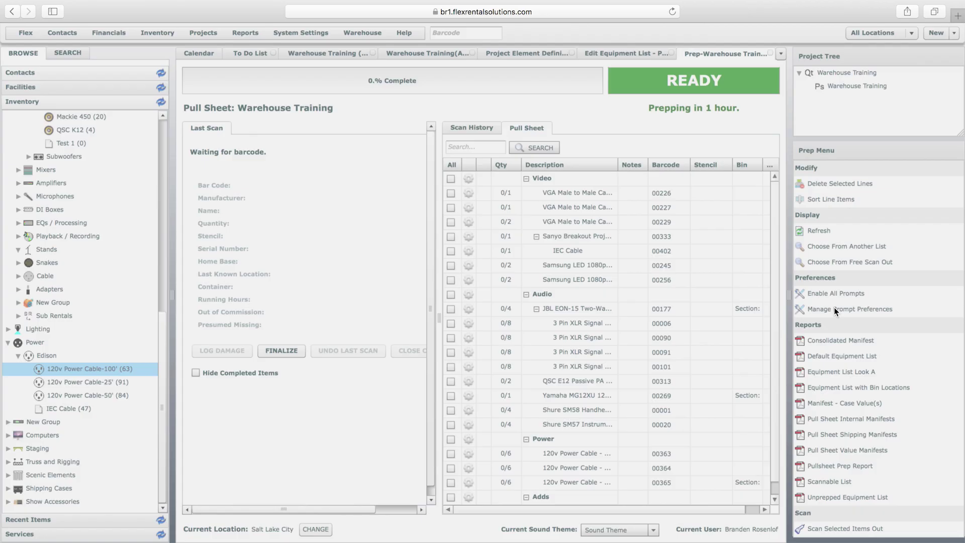
scroll(615, 252, down, 2)
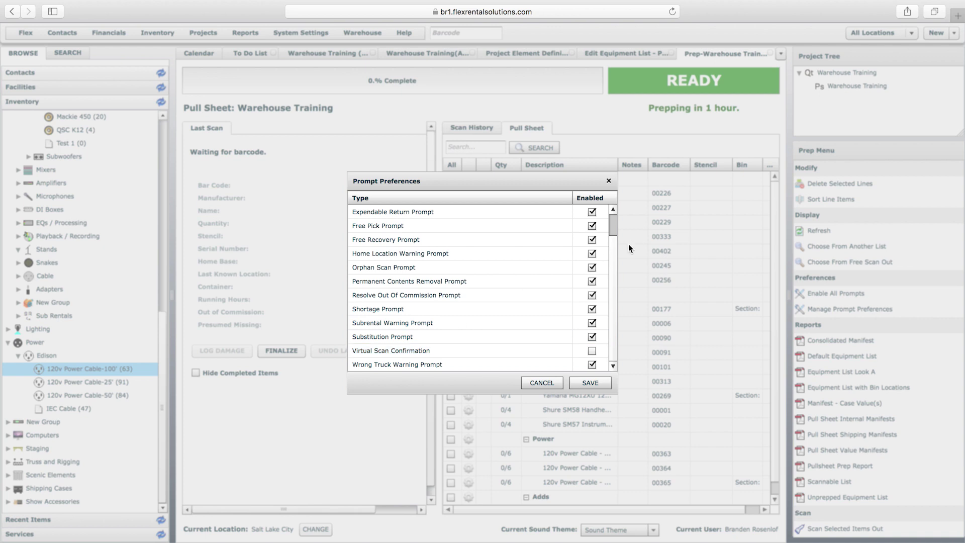
click(591, 350)
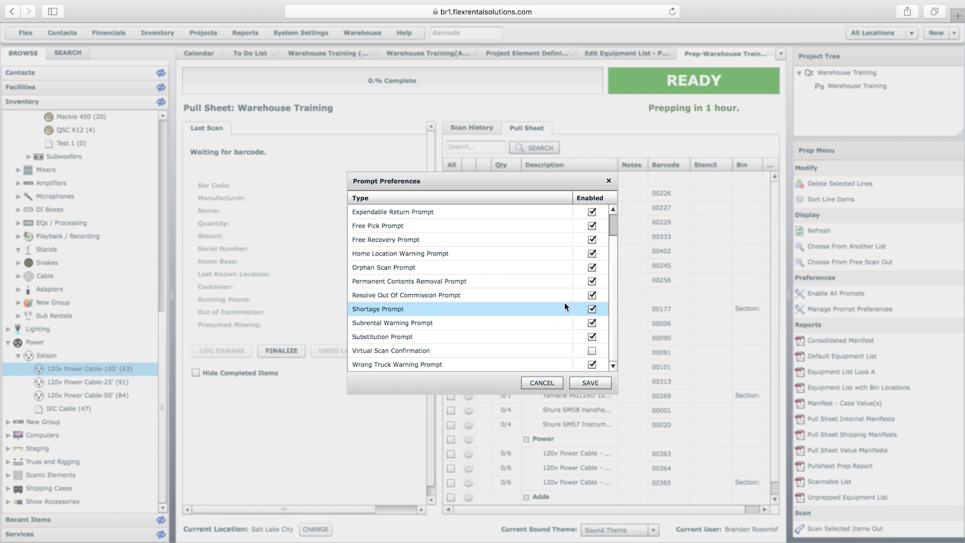
click(592, 351)
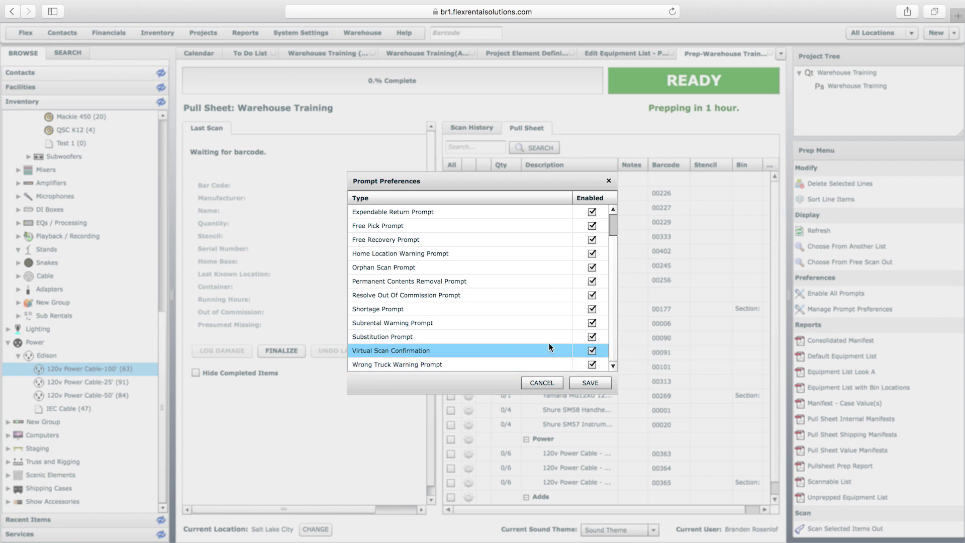
drag(611, 308, 614, 291)
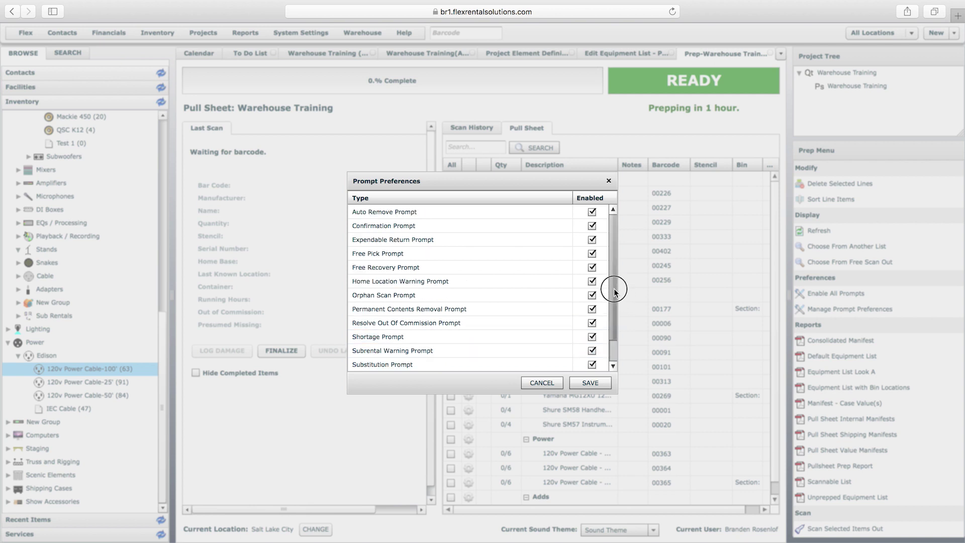
click(365, 297)
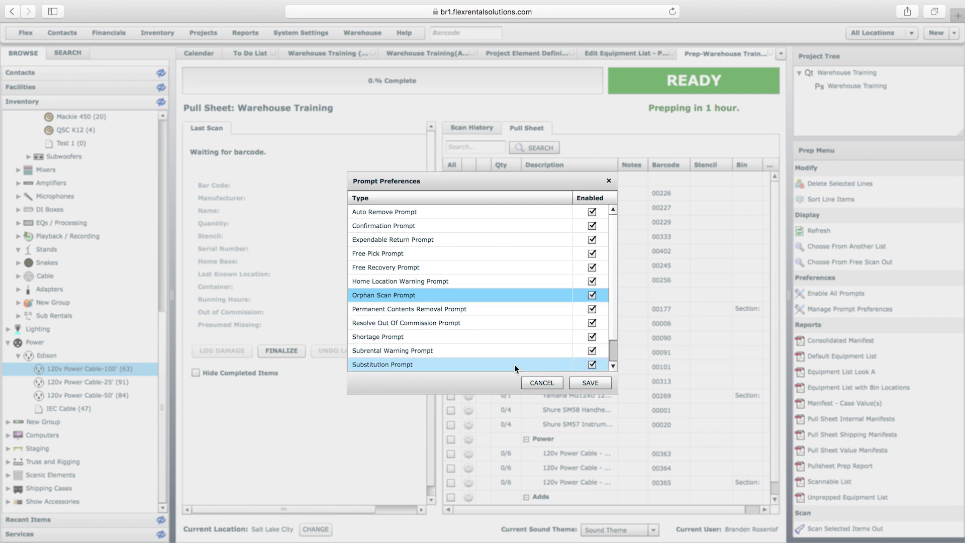
drag(612, 271, 622, 249)
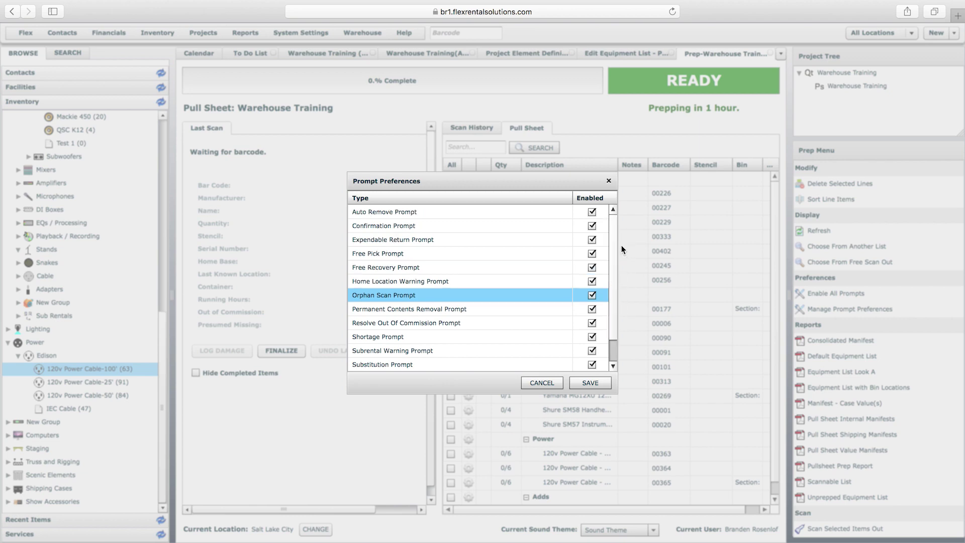
click(535, 385)
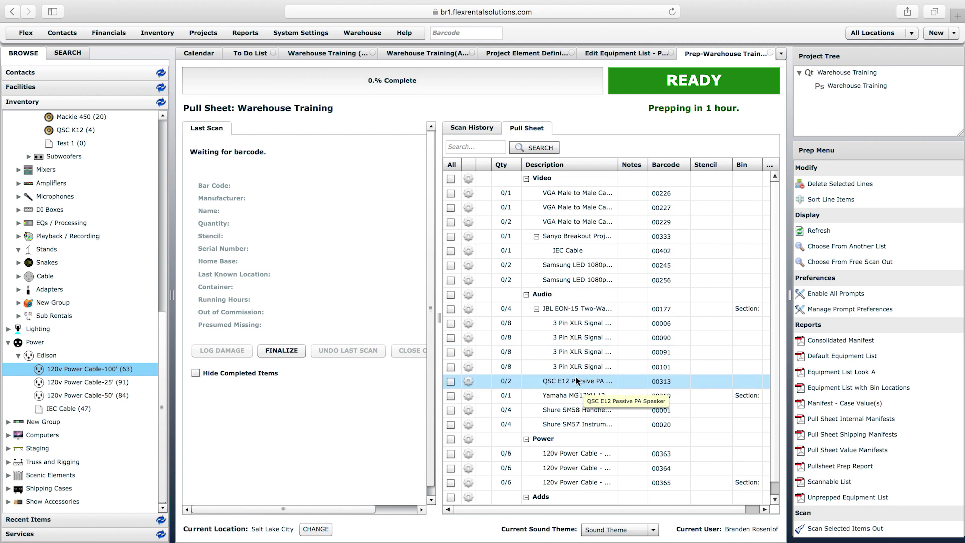
- Virtually scan two Samsung LED 1080p HDTV - 55" units onto the pull sheet, choosing bar codes 00254 and 00252
click(561, 267)
double_click(561, 266)
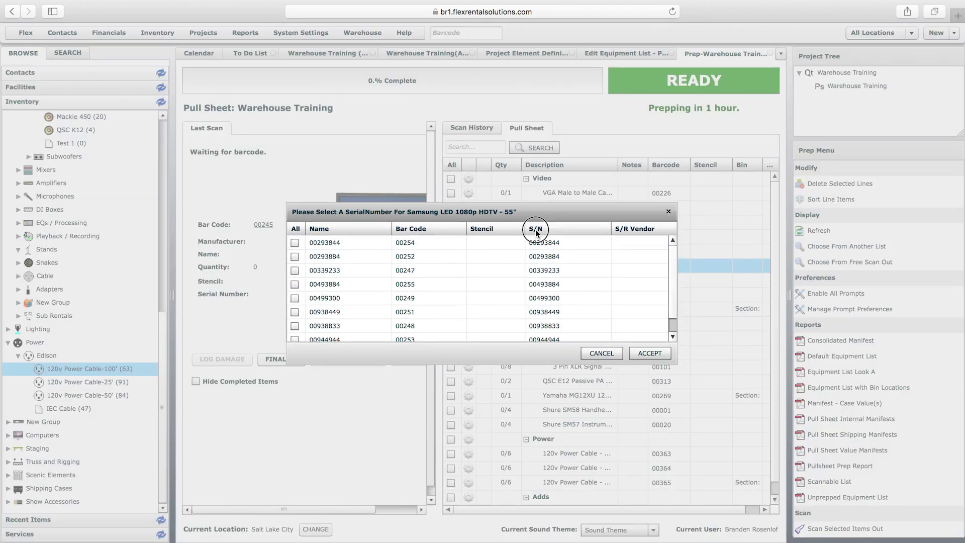
drag(540, 210, 522, 317)
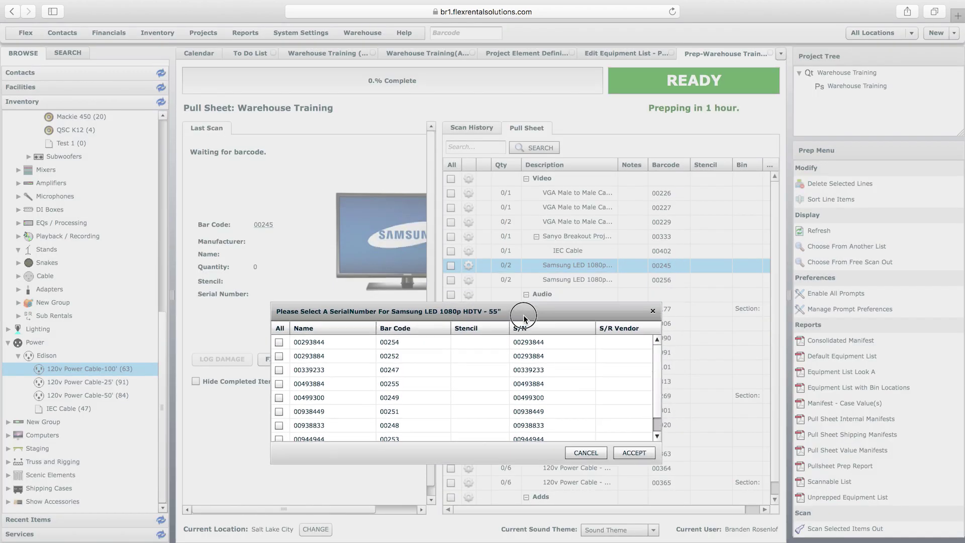
click(278, 348)
click(278, 362)
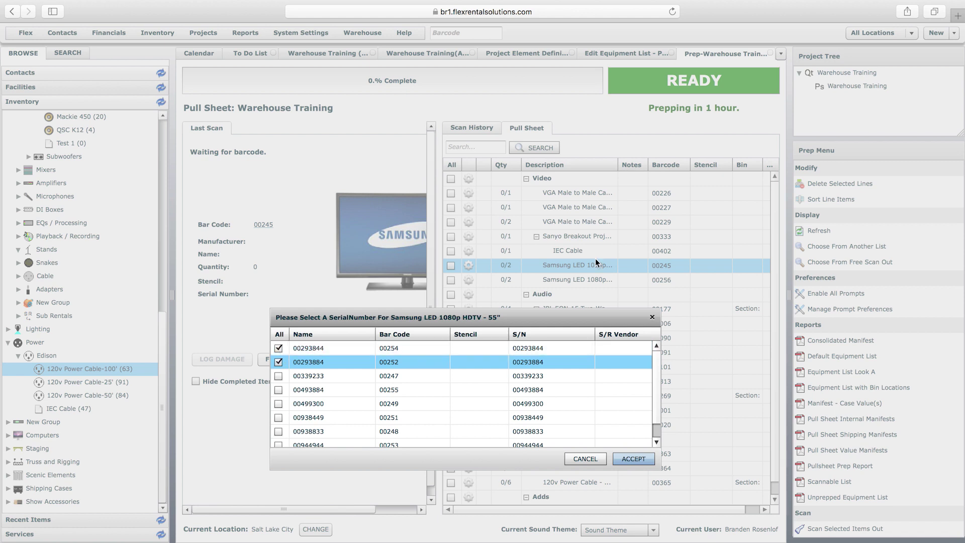
click(632, 459)
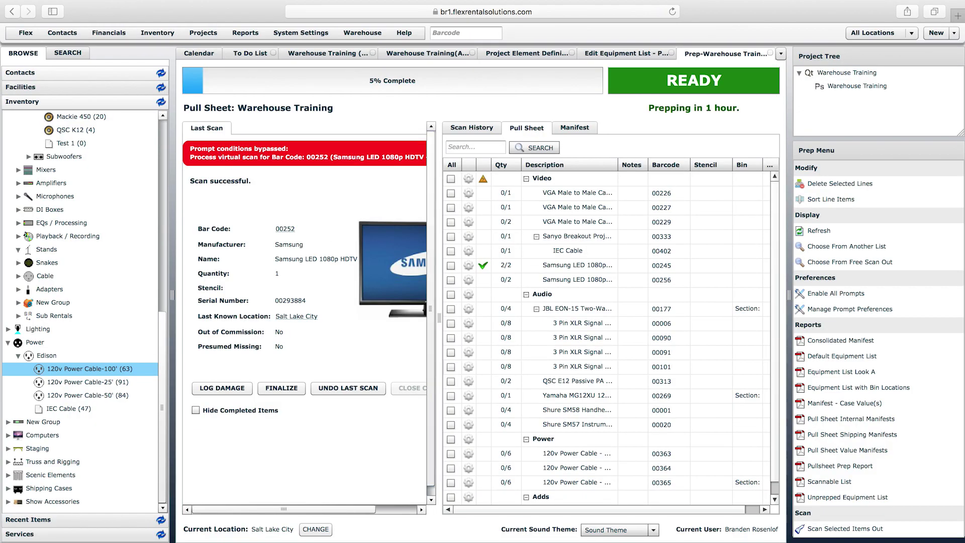
- Widen the last-scan details to read the full virtual scan message, and narrow them again
drag(441, 316, 492, 317)
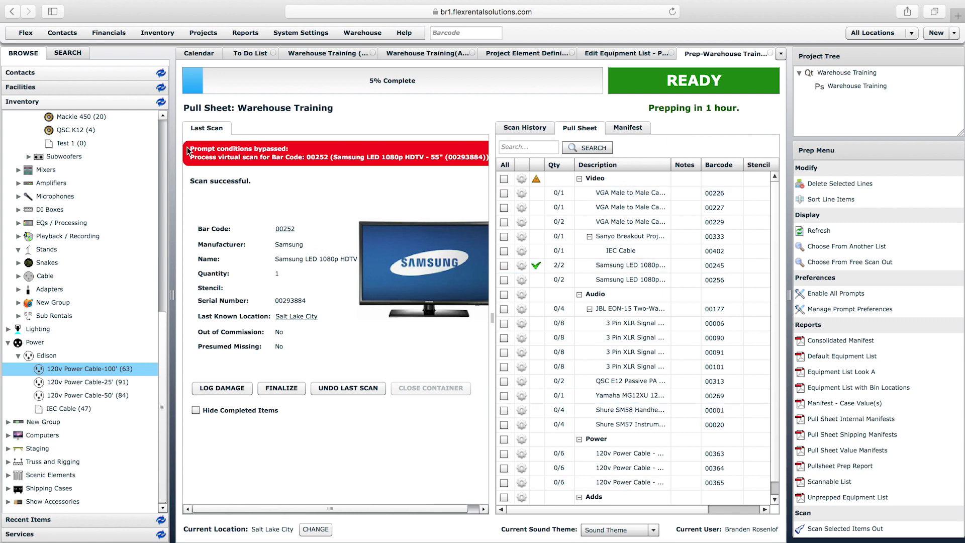
drag(191, 149, 233, 151)
drag(491, 320, 458, 320)
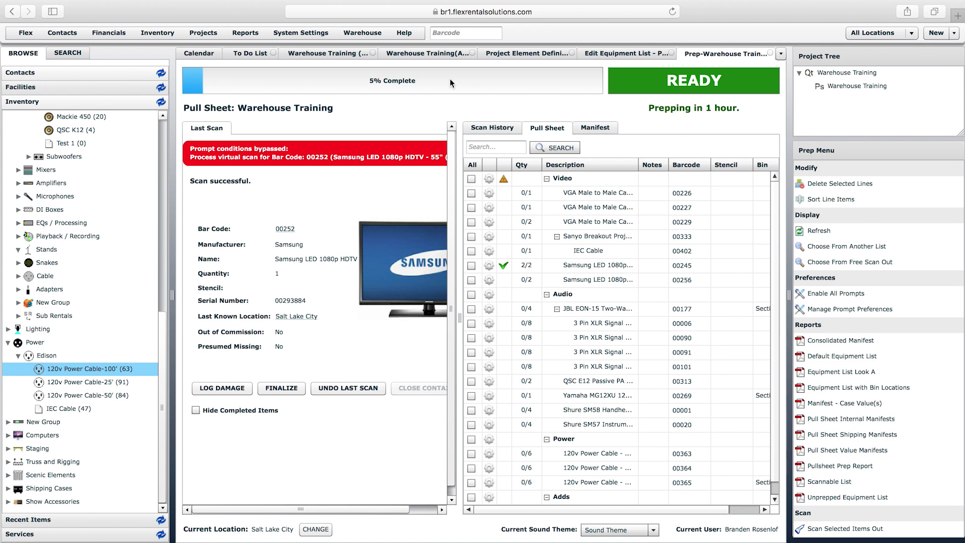
- Try scanning bar codes 00234 and 00123 into the prep, and cancel the information prompt for each item
click(461, 32)
text(00234)
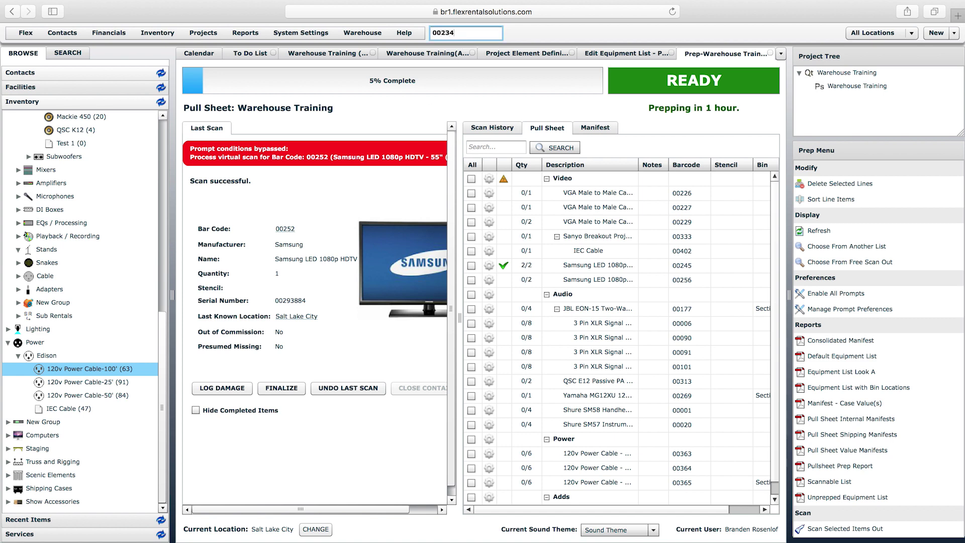
key(Return)
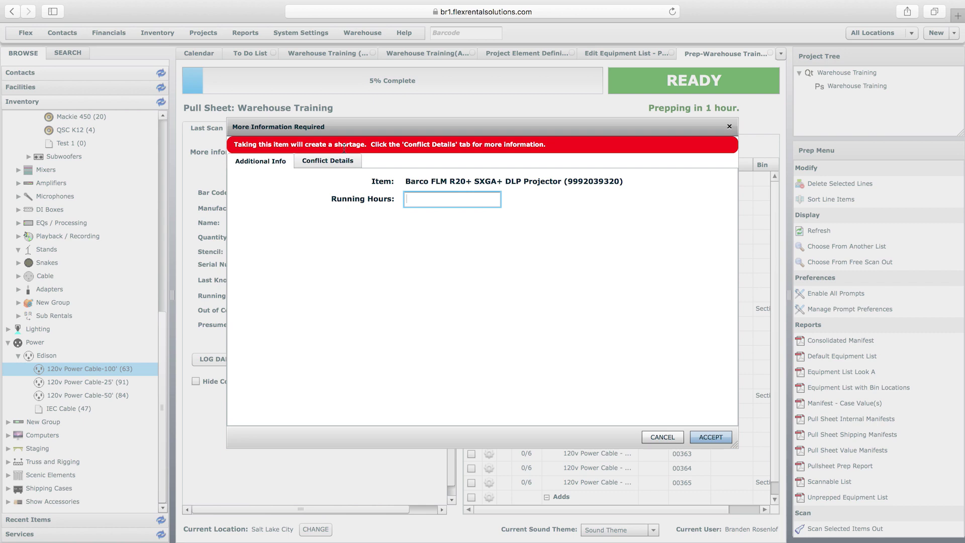
click(664, 436)
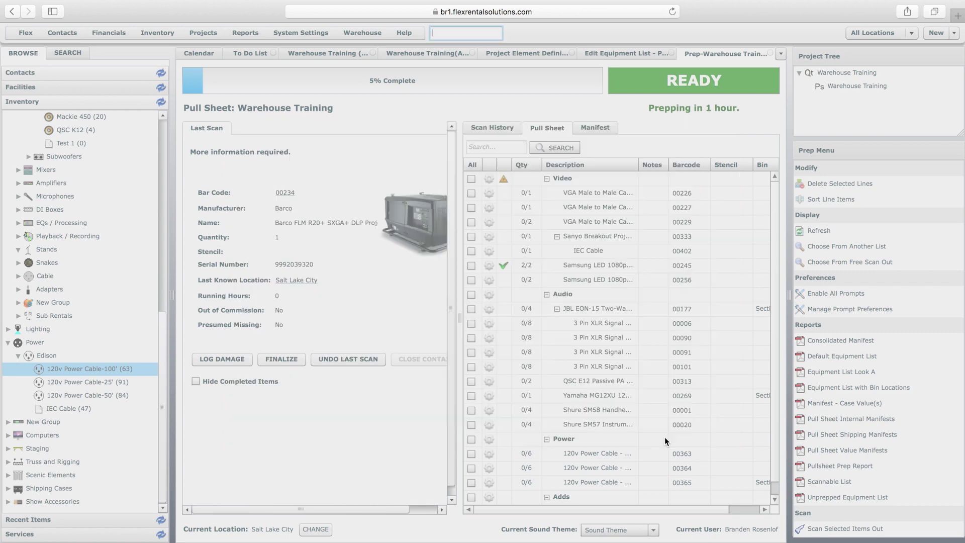
text(00234)
key(Return)
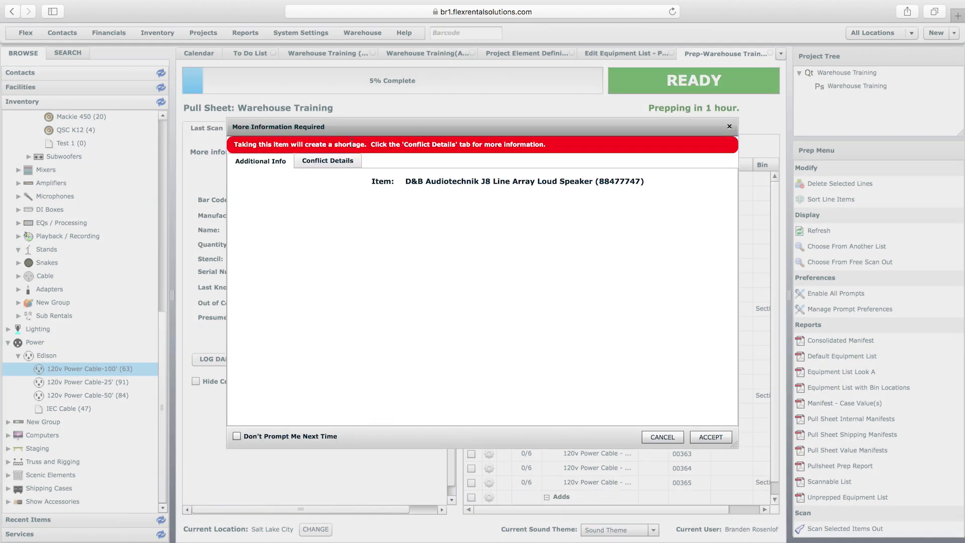
click(663, 437)
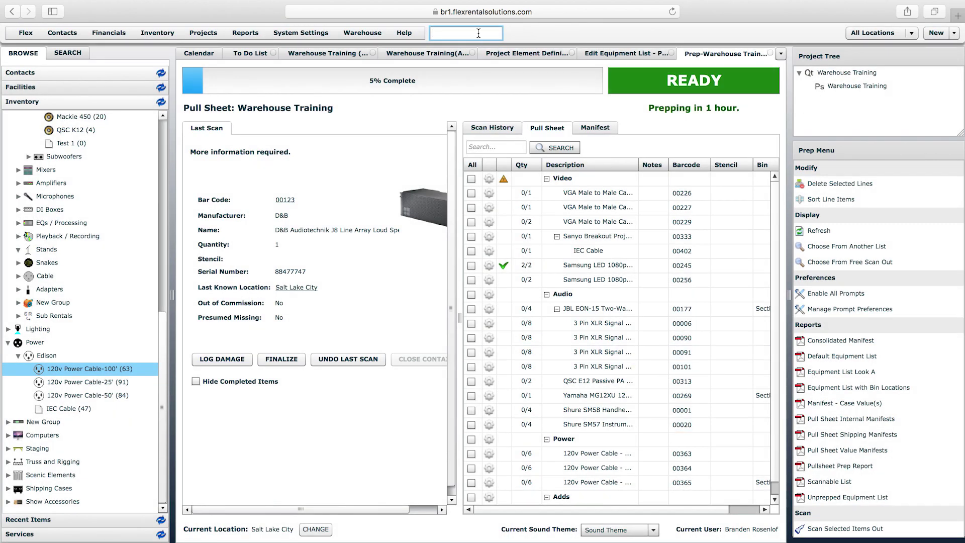
- Scan bar code 00321 for a QSC E12 Passive PA Speaker into the prep
text(00363)
key(Return)
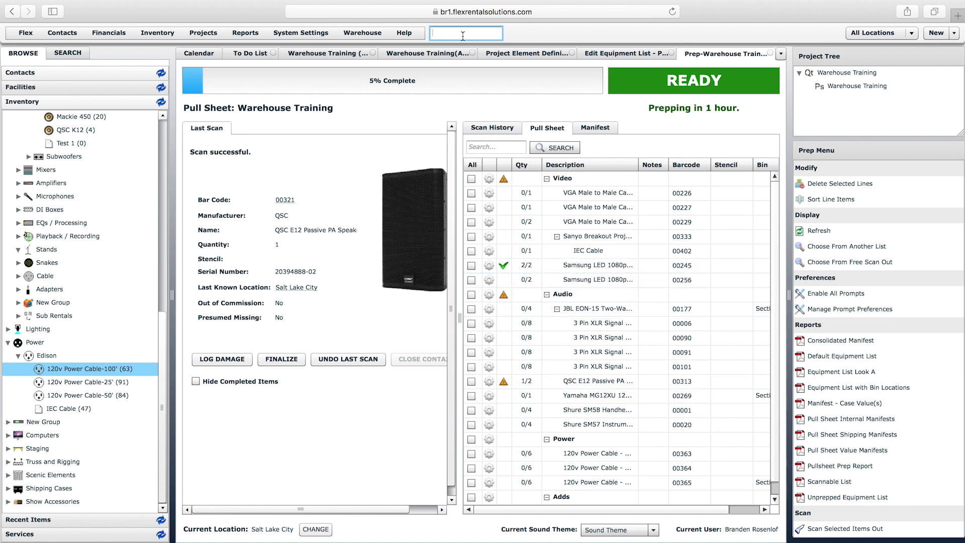
- Try scanning bar code 00345 into the prep, review the conflict details of its shortage prompt, and cancel it
text(00345)
key(Return)
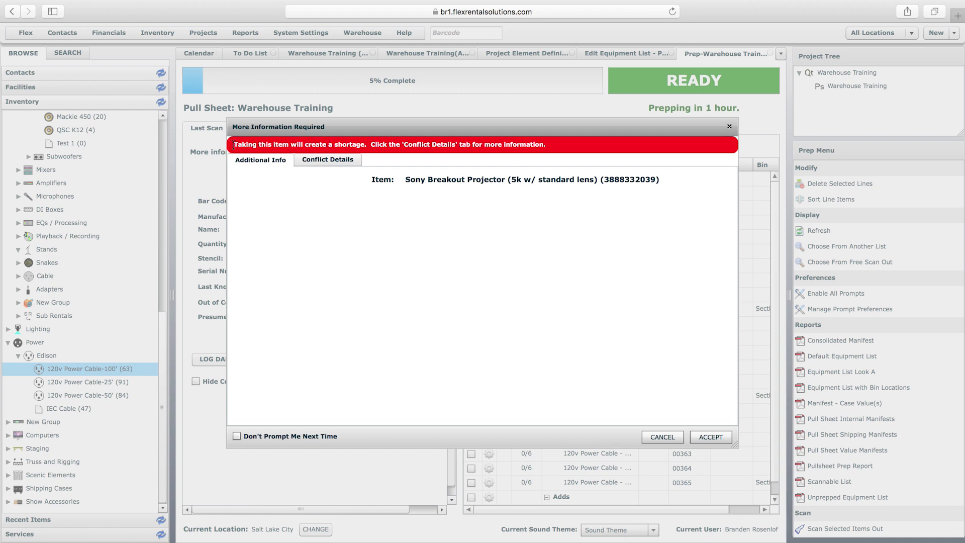
click(350, 160)
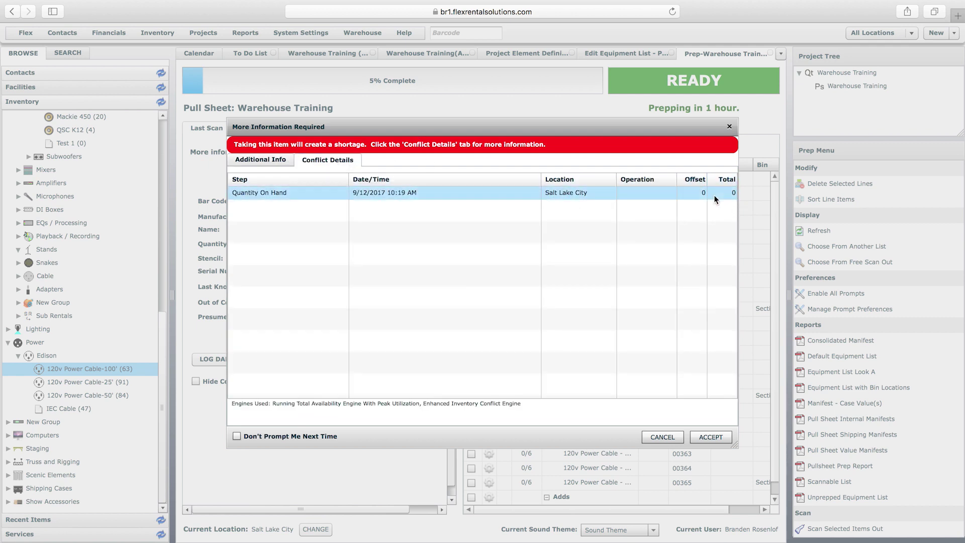
click(661, 437)
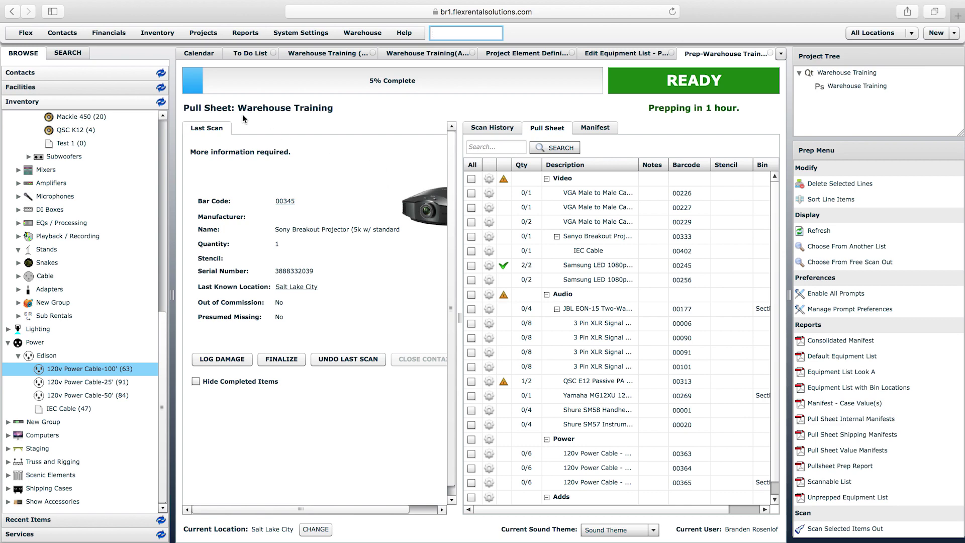
- Open a user's permissions from the system's user list and examine the Inventory Module scanning, warehouse prompt and shortage permissions
click(298, 35)
scroll(331, 281, down, 5)
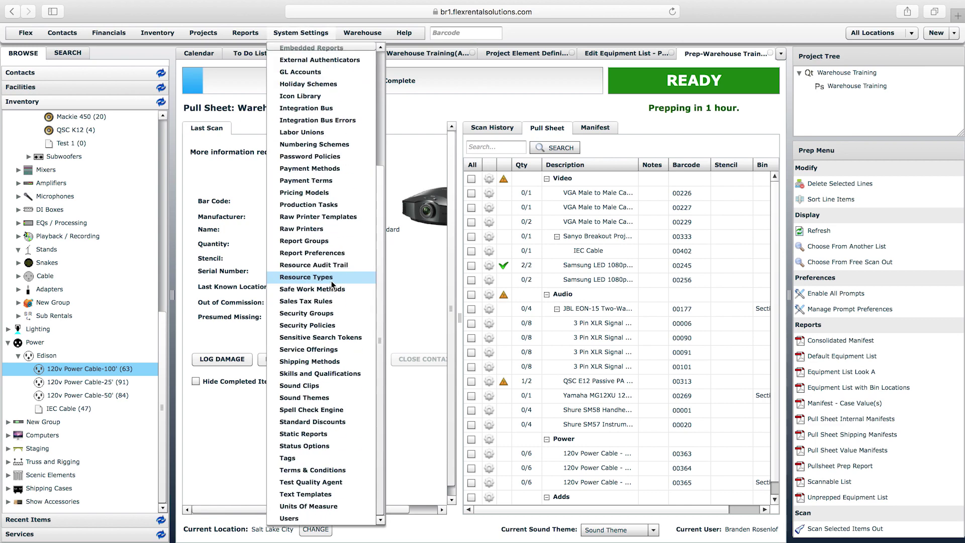
click(295, 519)
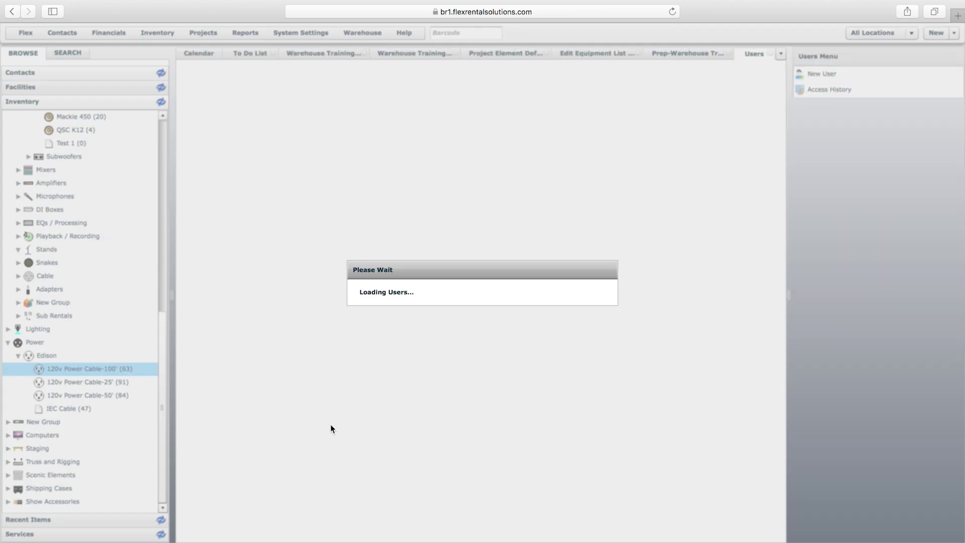
click(725, 146)
scroll(775, 200, down, 5)
scroll(775, 202, up, 4)
drag(774, 282, 772, 347)
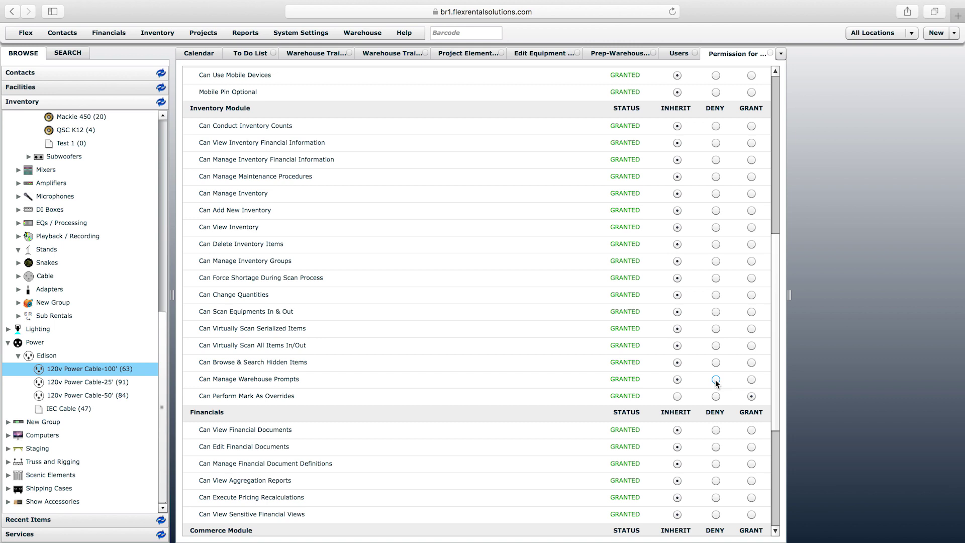
scroll(716, 383, up, 2)
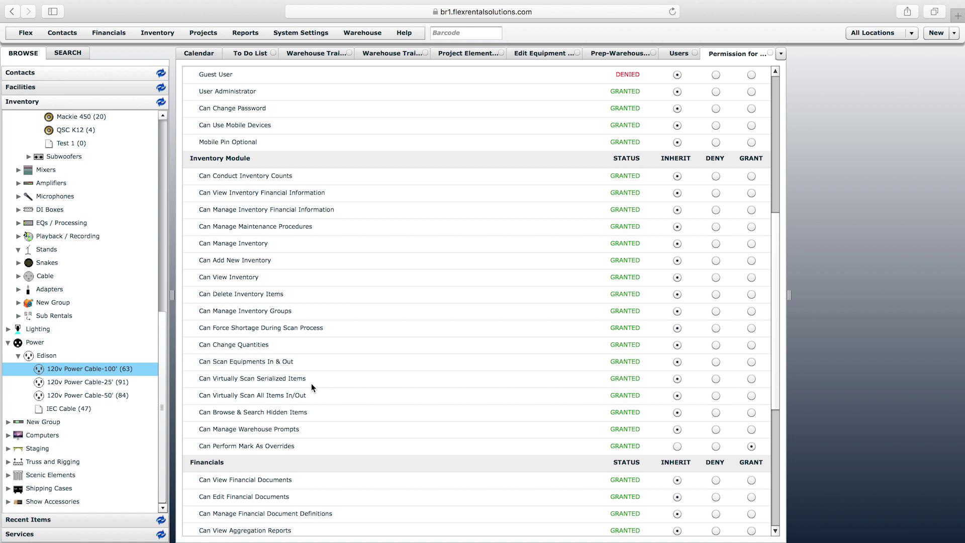
click(715, 378)
drag(773, 357, 773, 370)
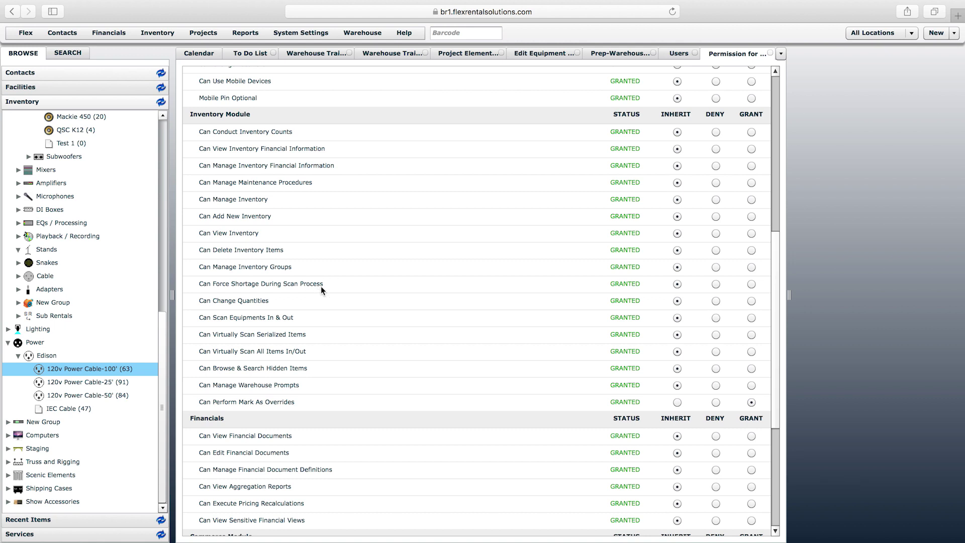
- Try scanning bar code 00123 into the prep, cancel its shortage prompt, and recheck the user's Can Force Shortage During Scan Process permission
click(380, 51)
click(621, 53)
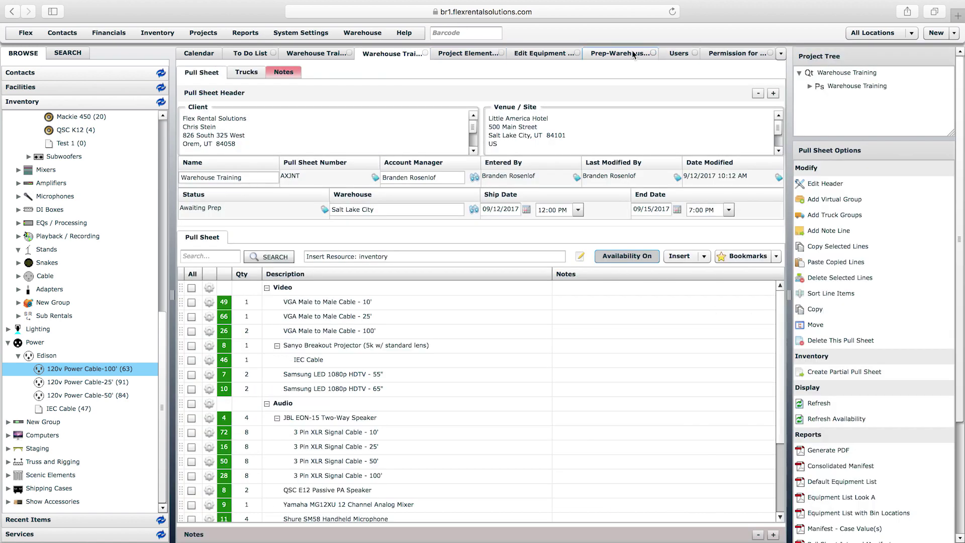
click(454, 31)
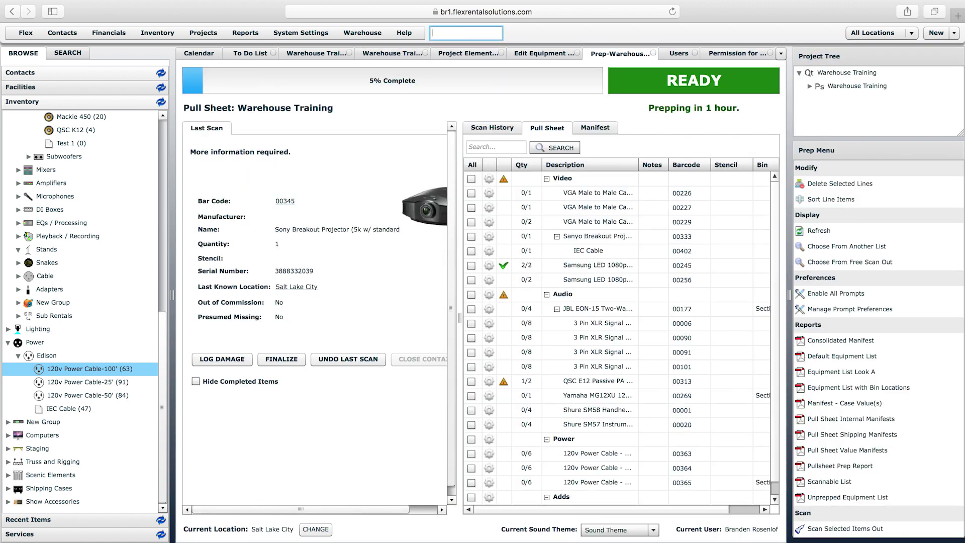
text(00363)
key(Return)
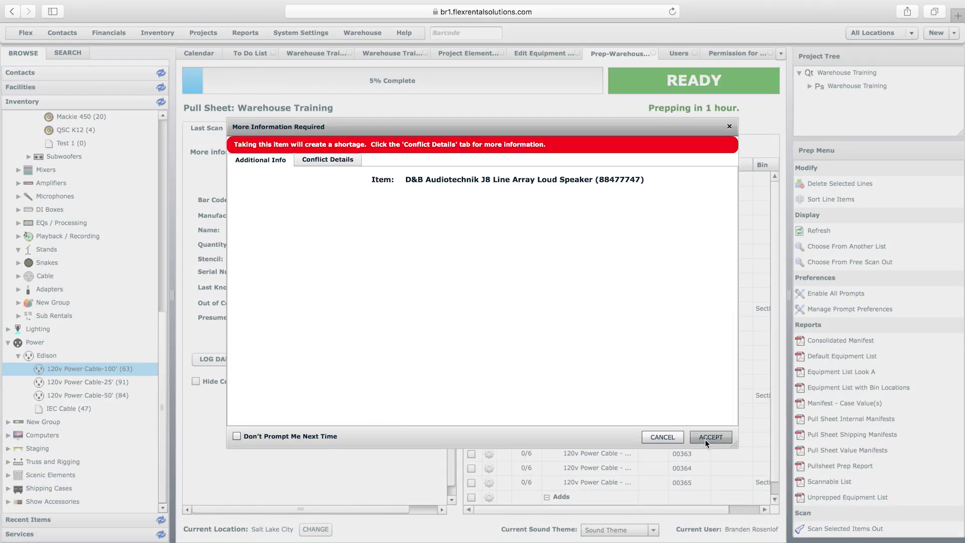
click(663, 436)
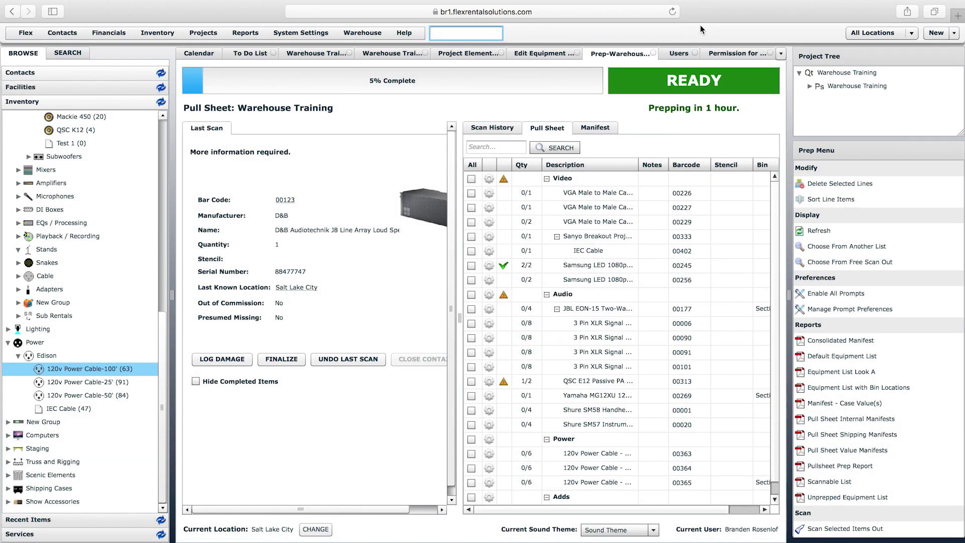
click(733, 57)
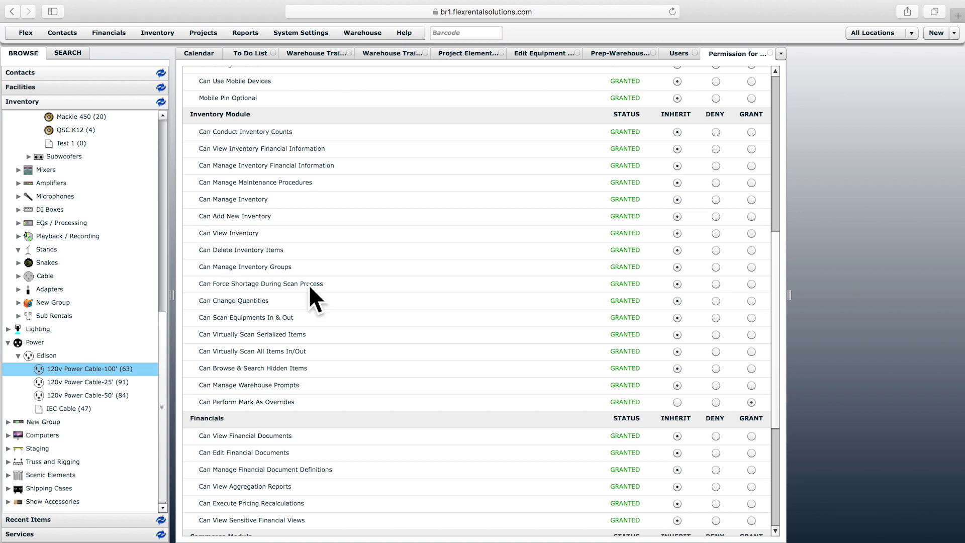
- Return to the Warehouse Training prep and virtually scan the VGA Male to Male Cable - 10' with quantity 1
click(631, 57)
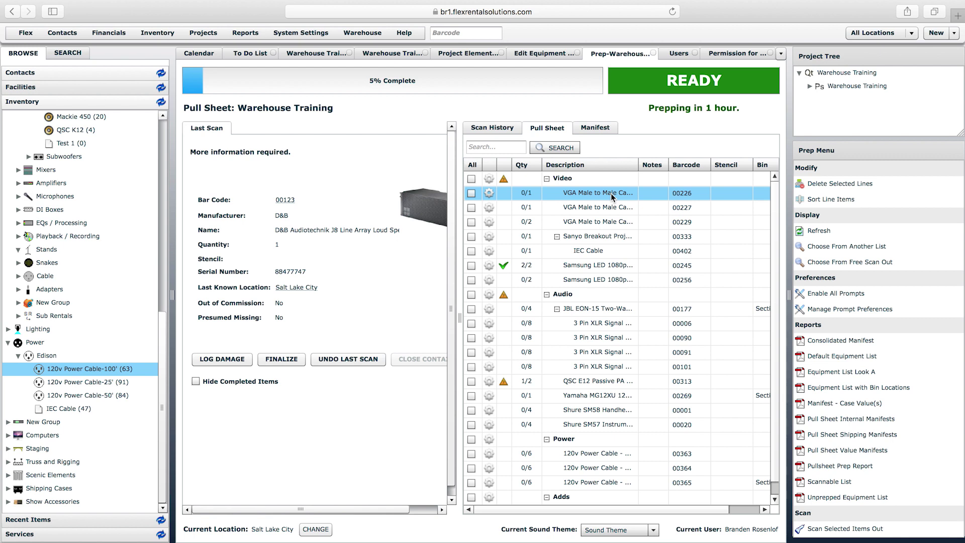
scroll(608, 196, down, 1)
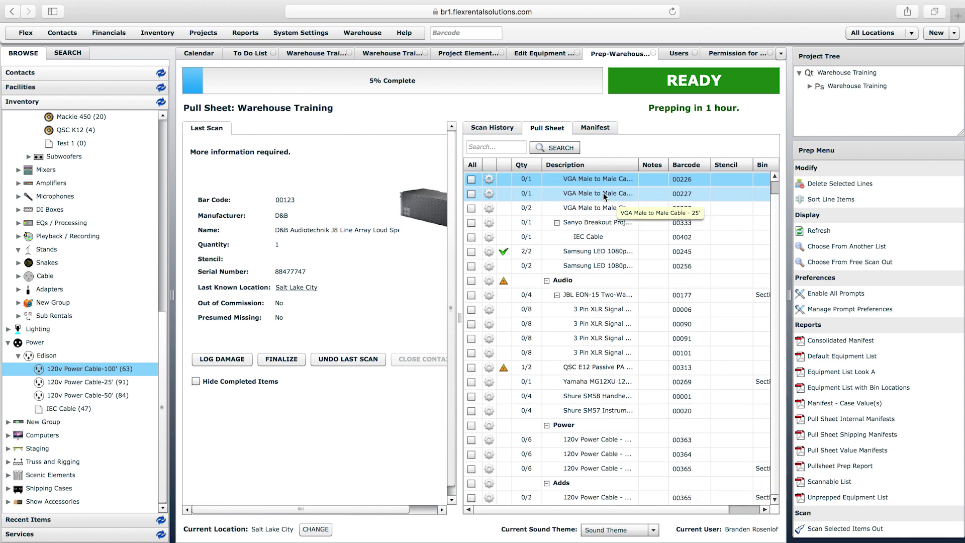
scroll(602, 196, up, 1)
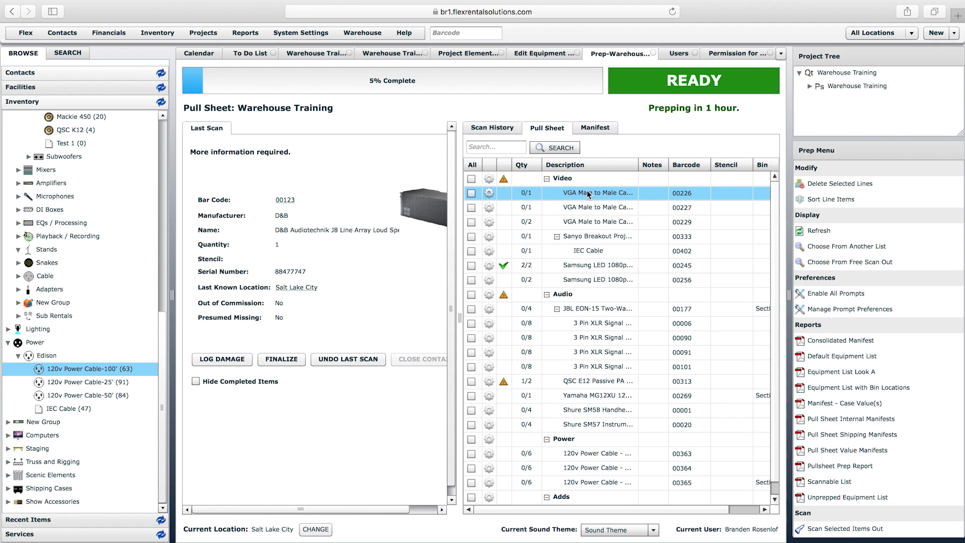
double_click(587, 194)
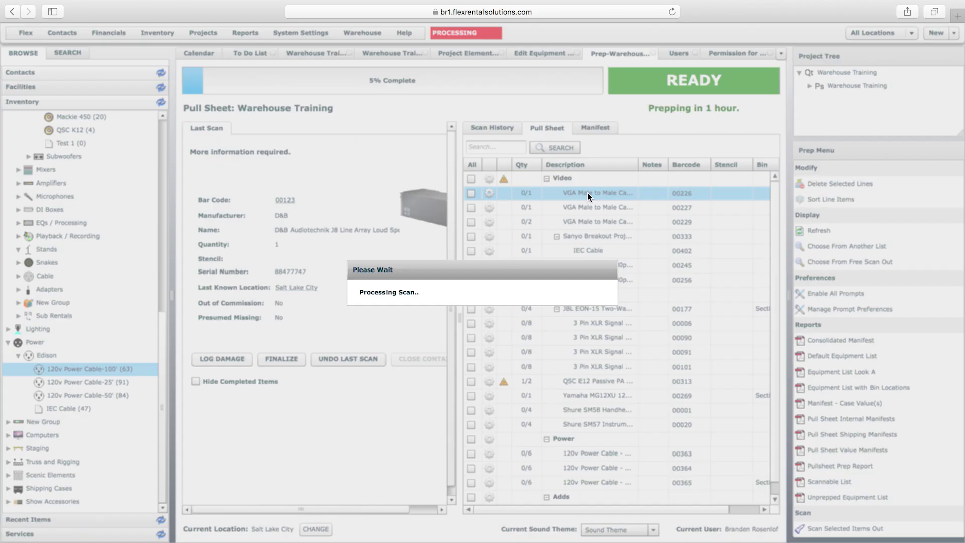
text(1)
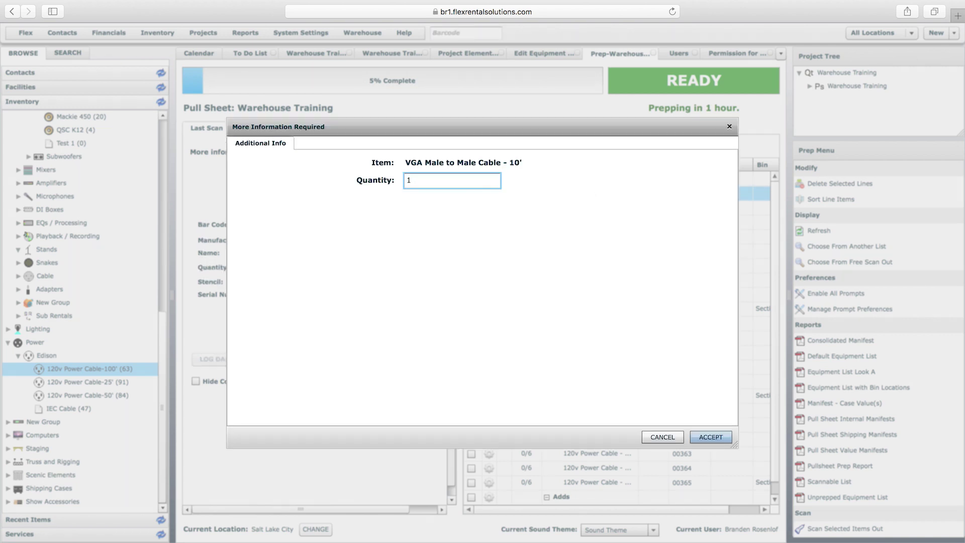
key(Return)
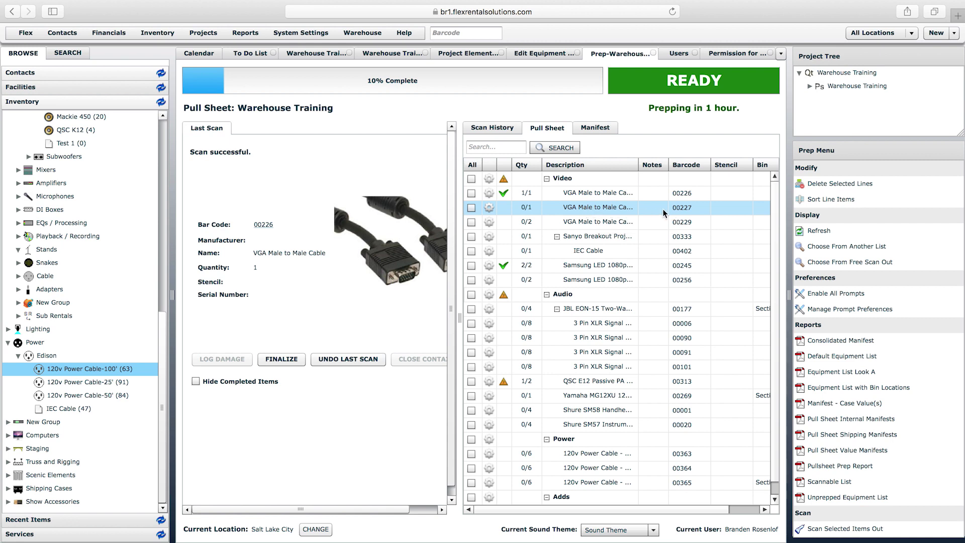
- Scan bar code 00227 for the VGA Male to Male Cable - 25' with quantity 1
click(444, 33)
text(002)
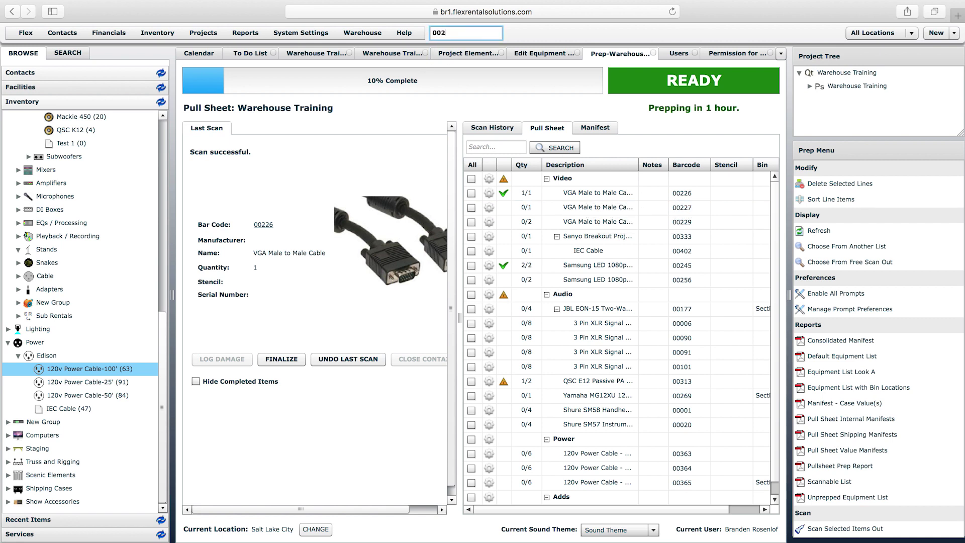
text(27)
key(Return)
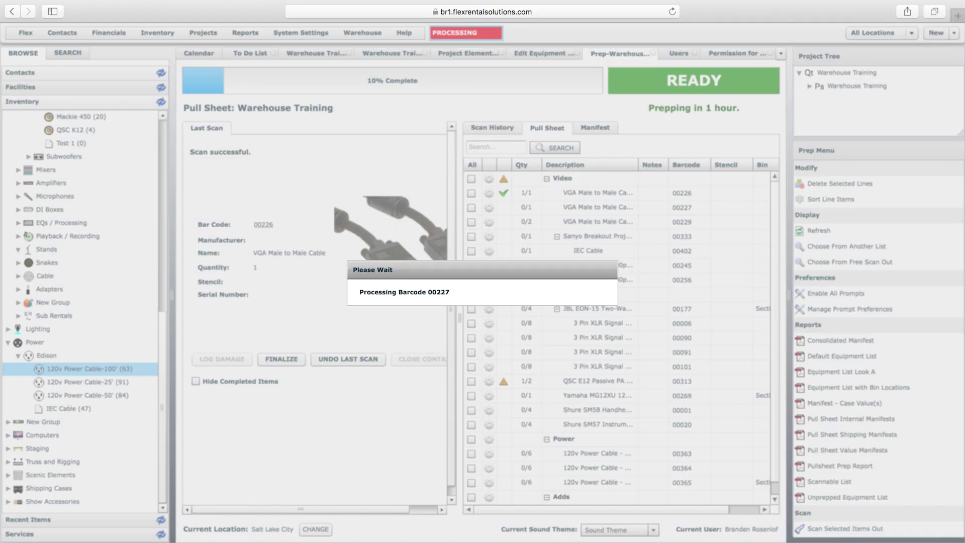
text(1)
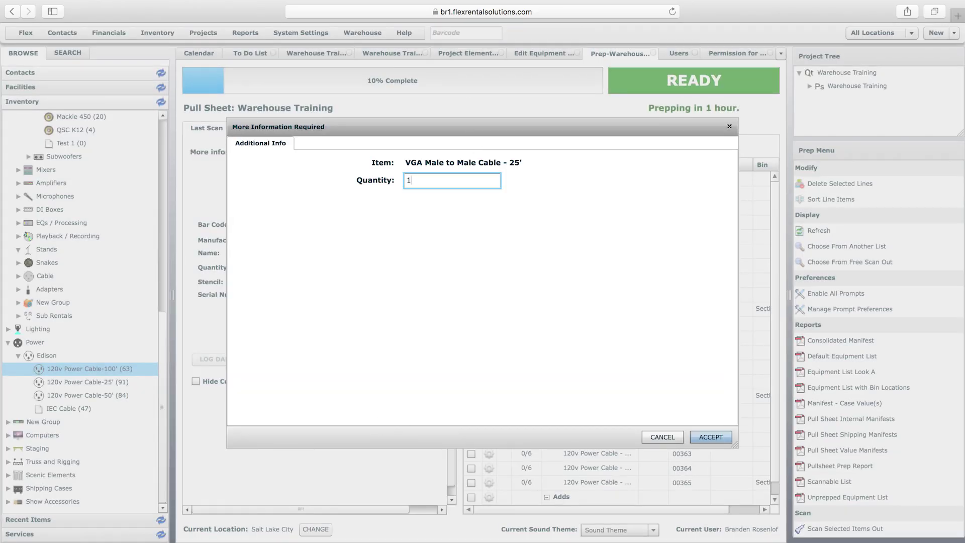
click(711, 436)
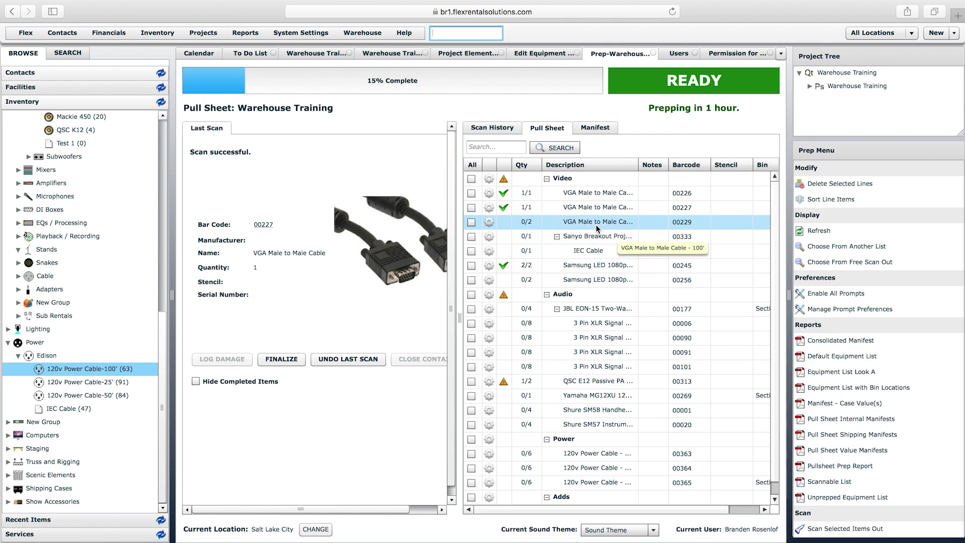
- Virtually scan the VGA Male to Male Cable - 100' with quantity 2
click(585, 224)
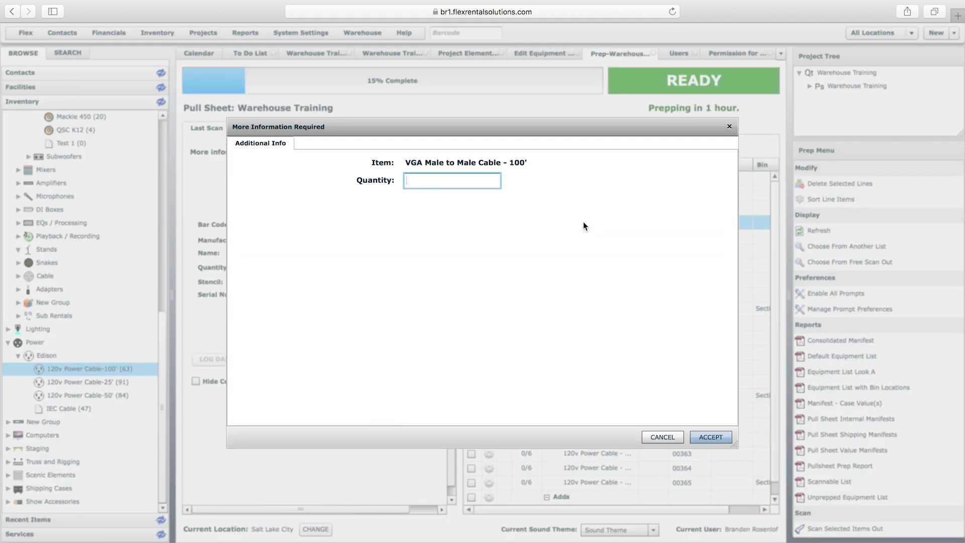
text(2)
click(710, 437)
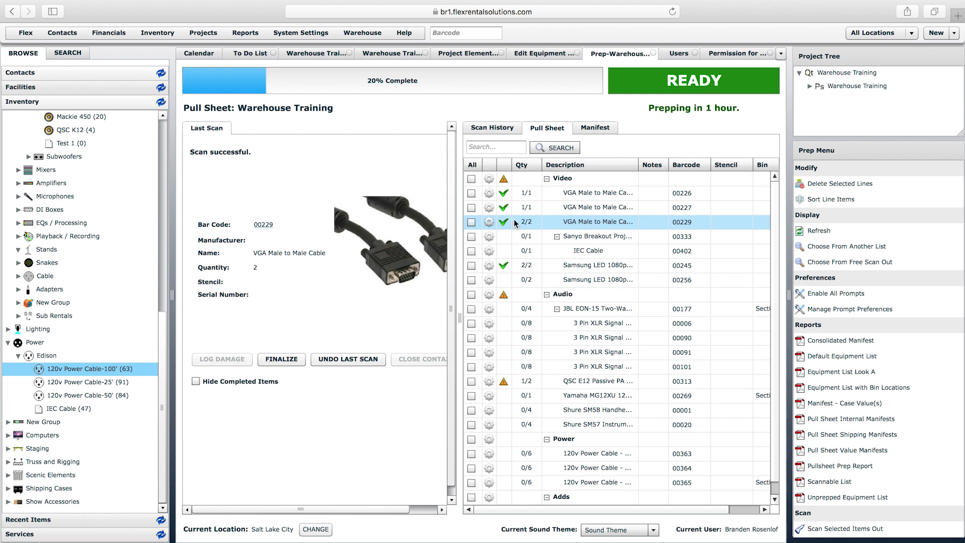
- Virtually scan two Samsung LED 1080p HDTV - 65" units, choosing bar codes 00260 and 00261
click(589, 281)
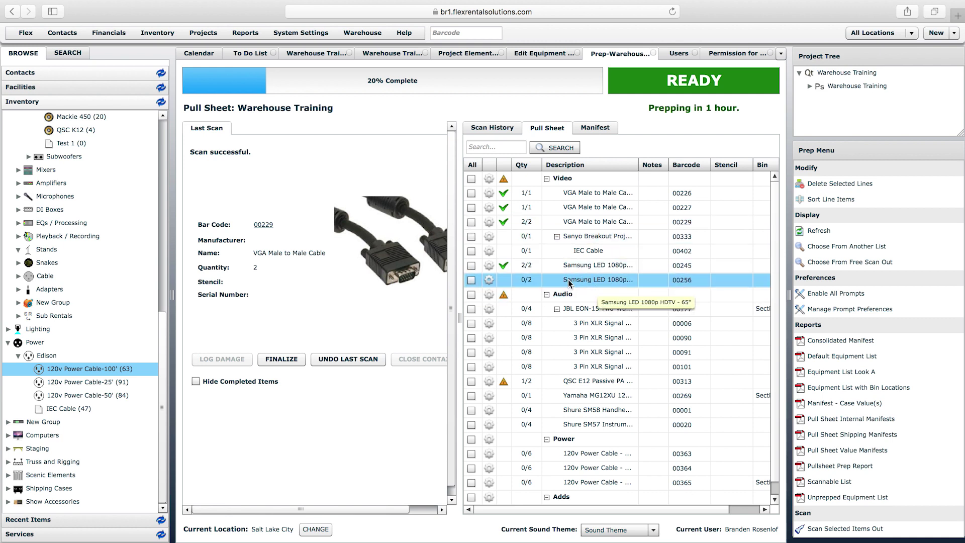
double_click(587, 281)
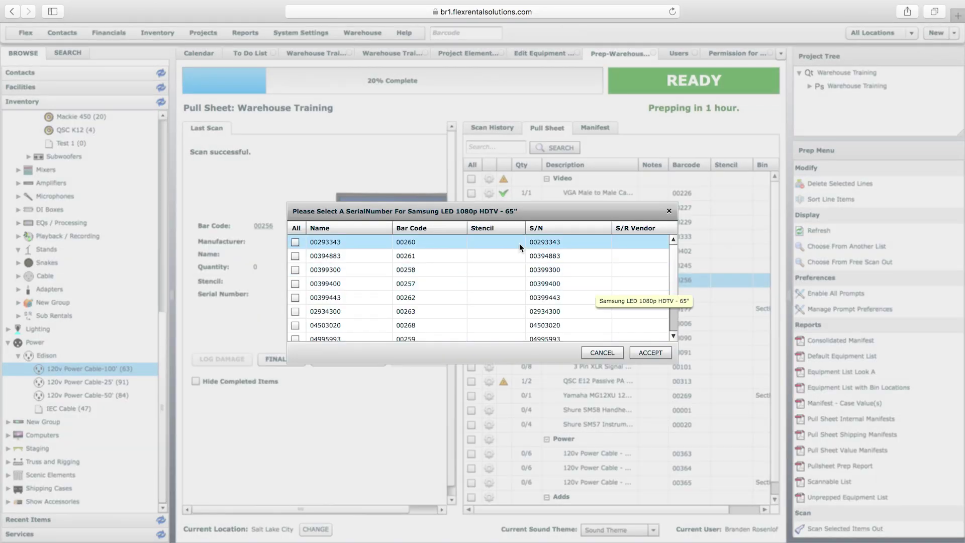
click(296, 242)
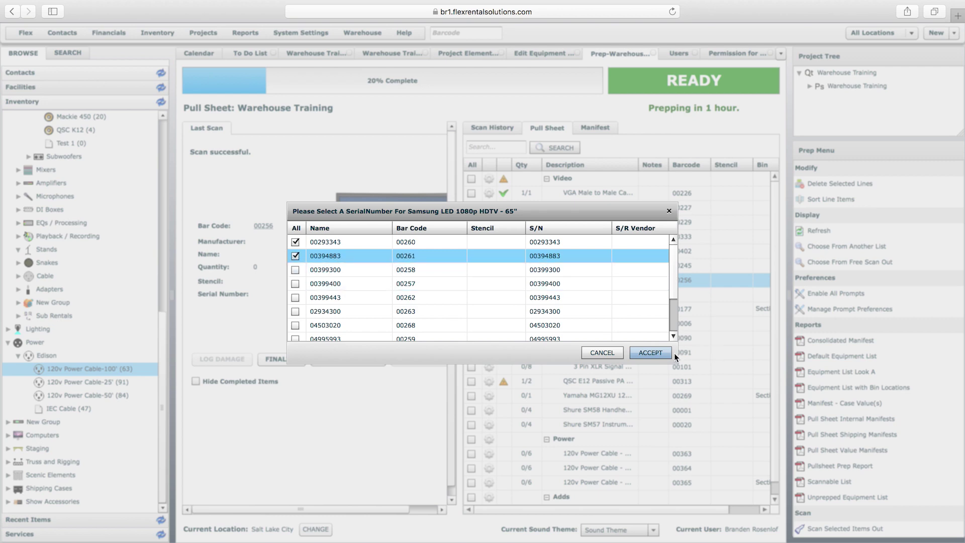
click(660, 352)
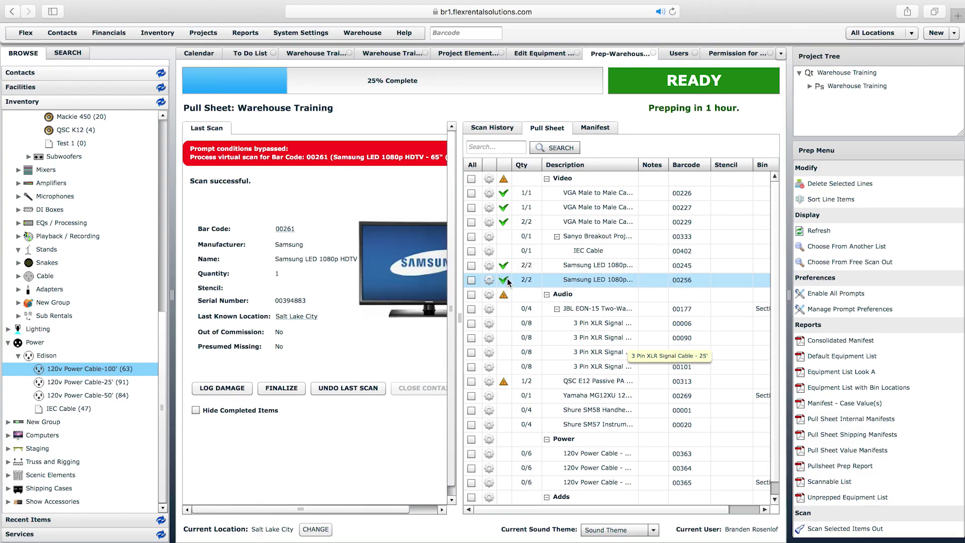
- Widen the pull sheet's Description column to read the item names, and virtually scan the IEC Cable with quantity 1
drag(638, 165, 696, 165)
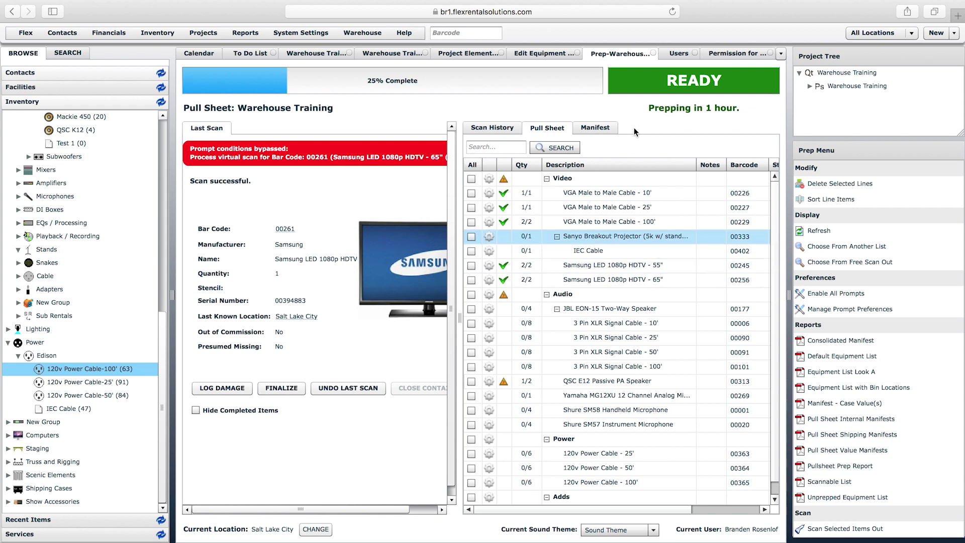
drag(695, 165, 665, 168)
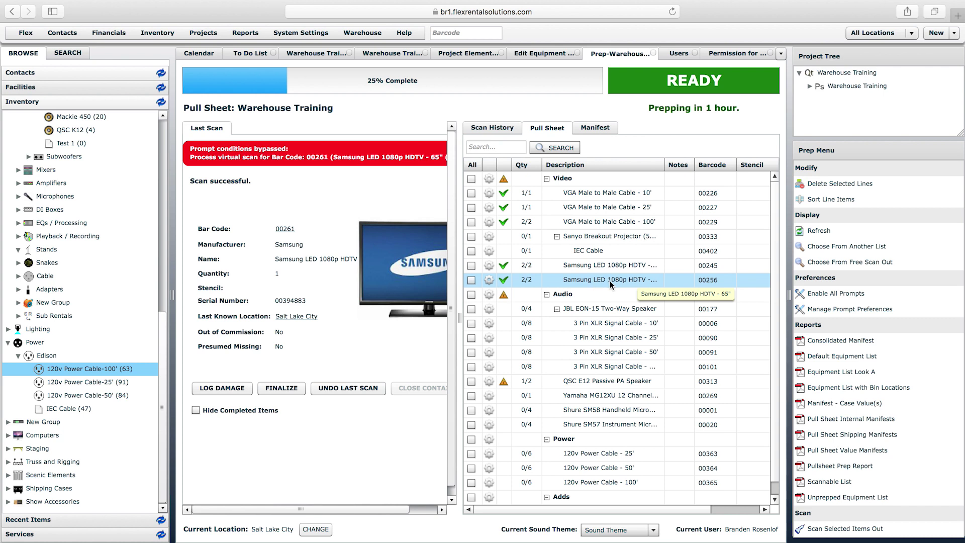
double_click(599, 252)
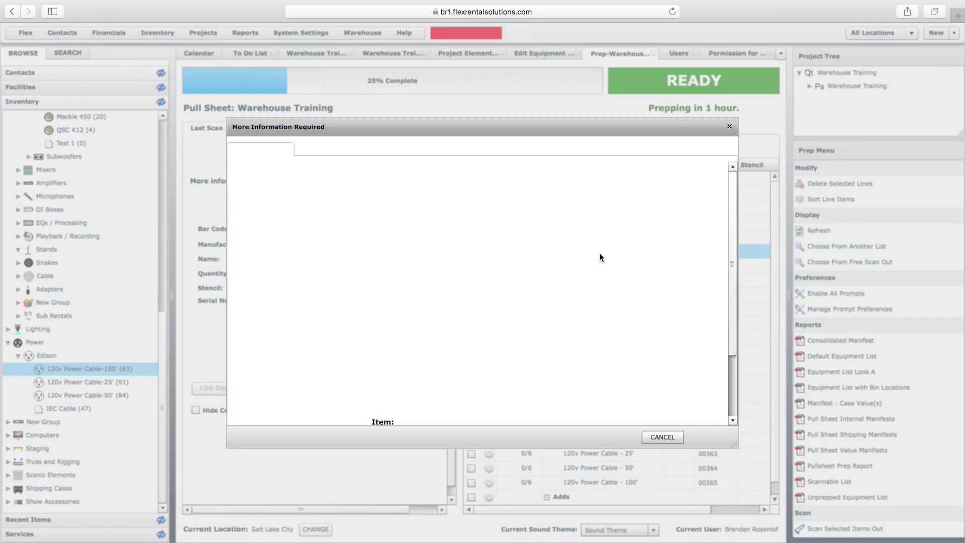
click(450, 184)
text(1)
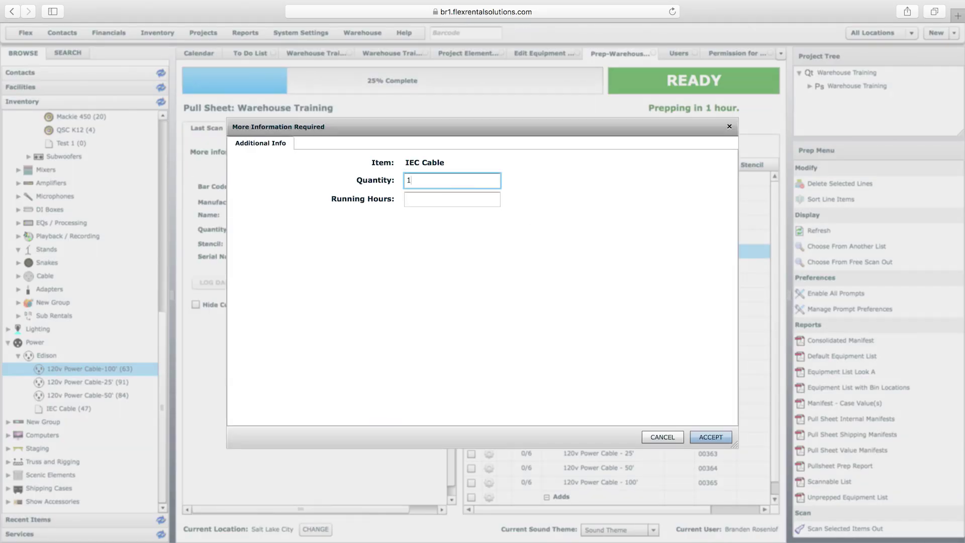
click(700, 433)
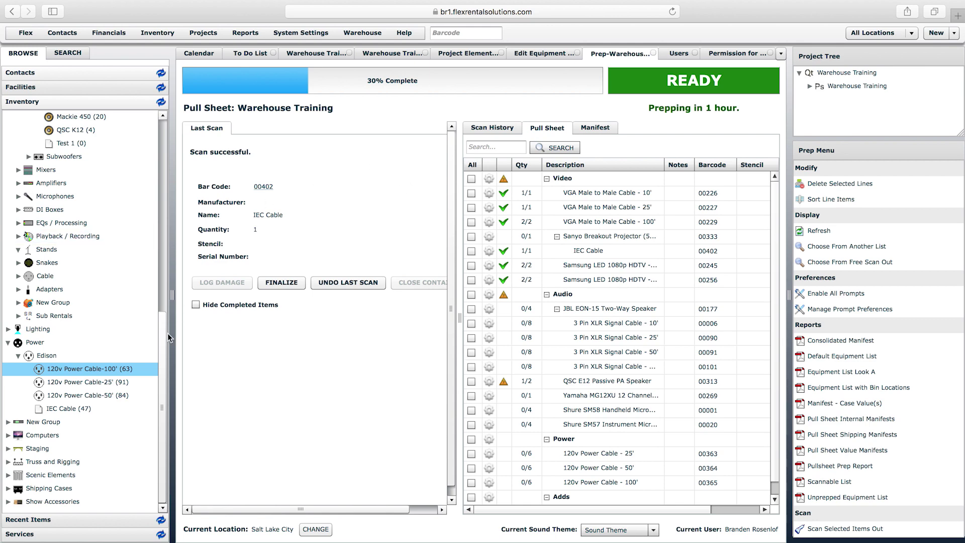
- Open the JBL EON-15 powered speaker from the inventory tree and look up the bar codes of its serialized units
scroll(157, 314, up, 5)
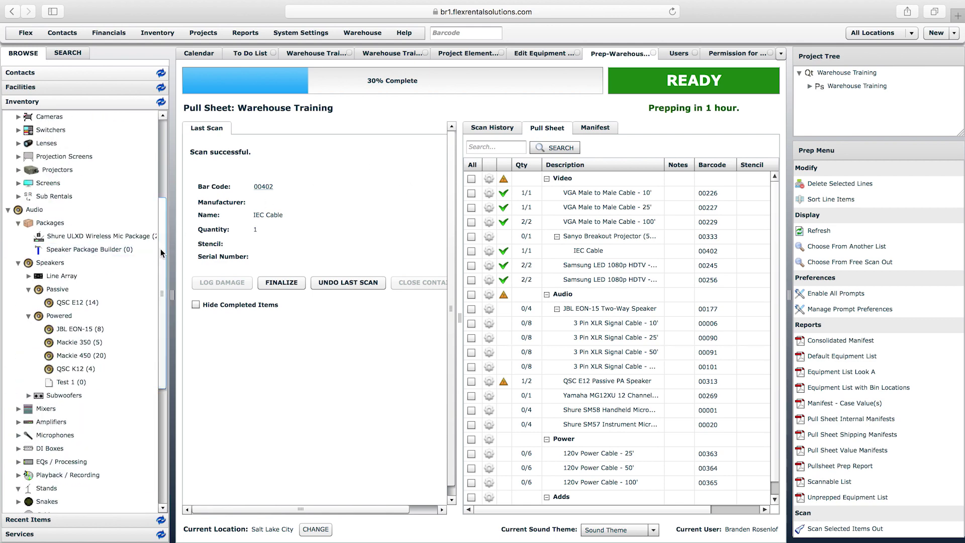
drag(161, 252, 161, 172)
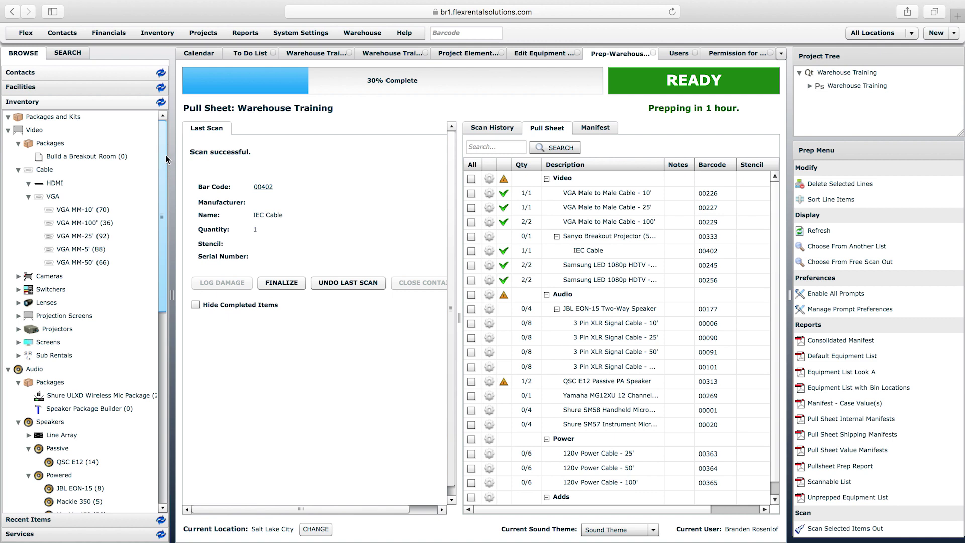
scroll(165, 298, down, 2)
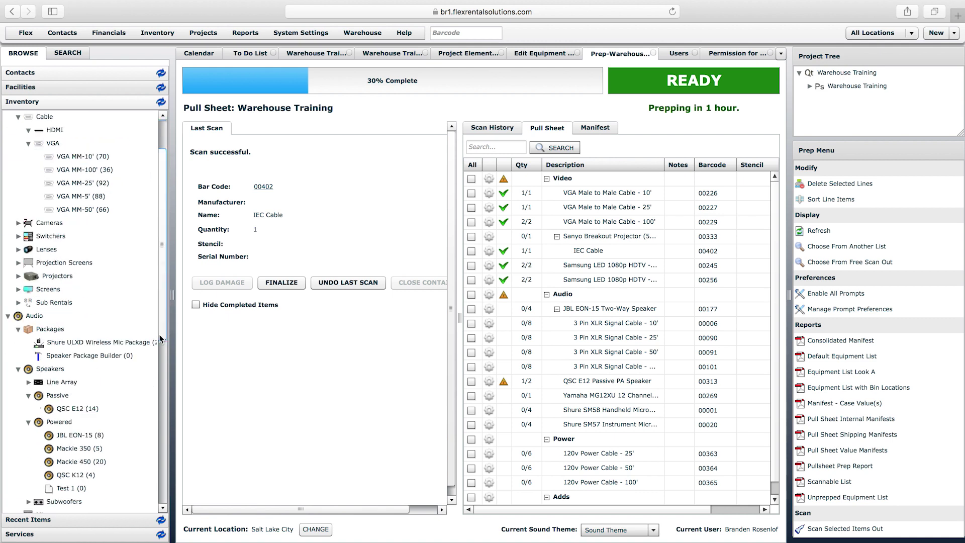
click(73, 437)
double_click(72, 436)
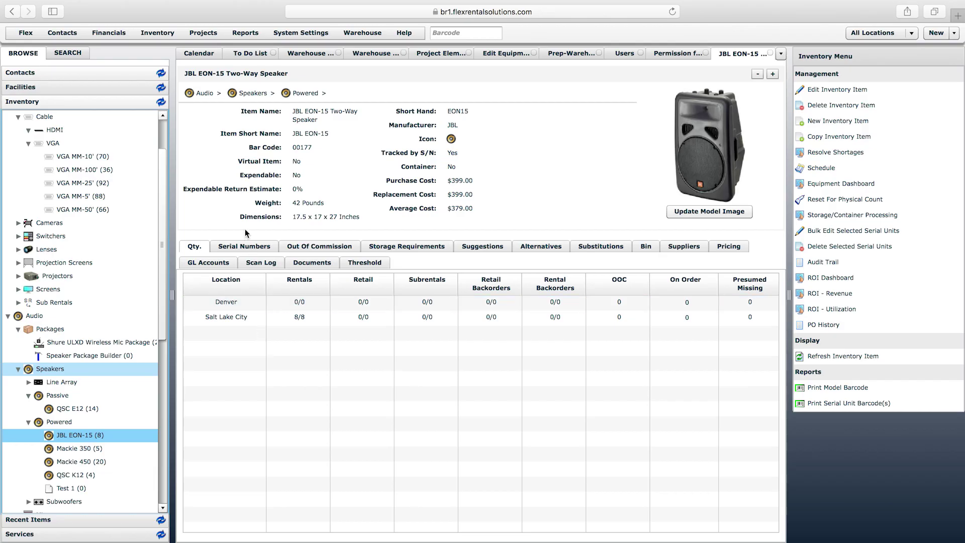
click(242, 245)
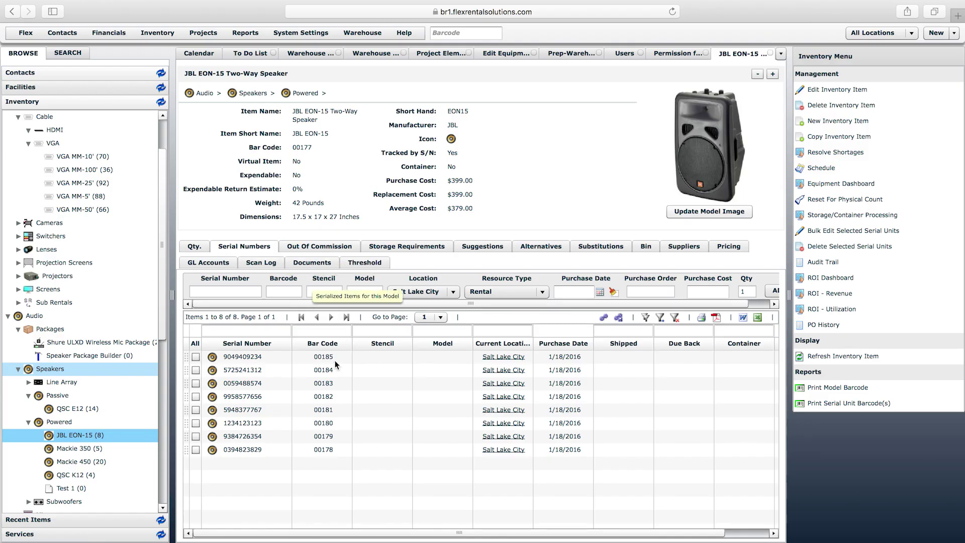
- Return to the Warehouse Training prep and scan bar code 00180 for a JBL EON-15 Two-Way Speaker
click(450, 33)
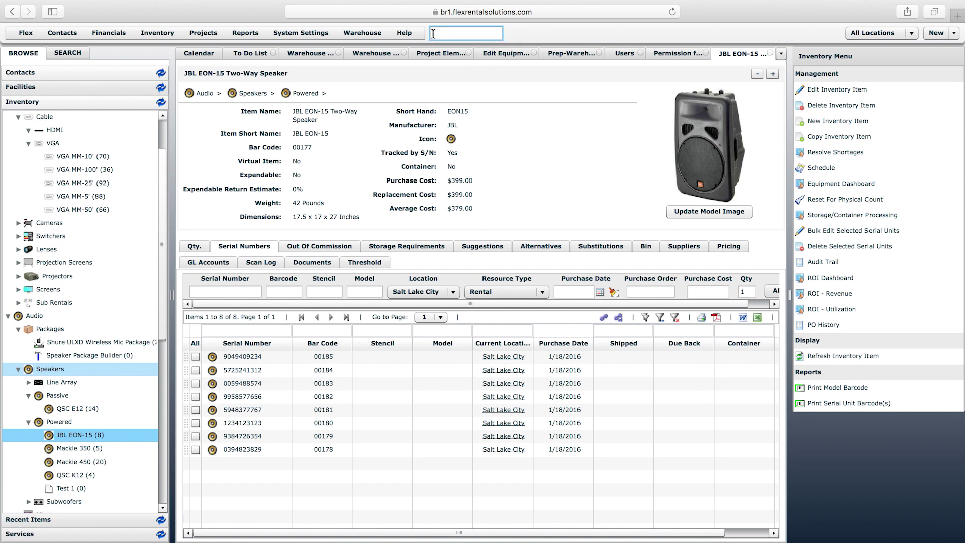
click(478, 63)
click(678, 54)
click(619, 53)
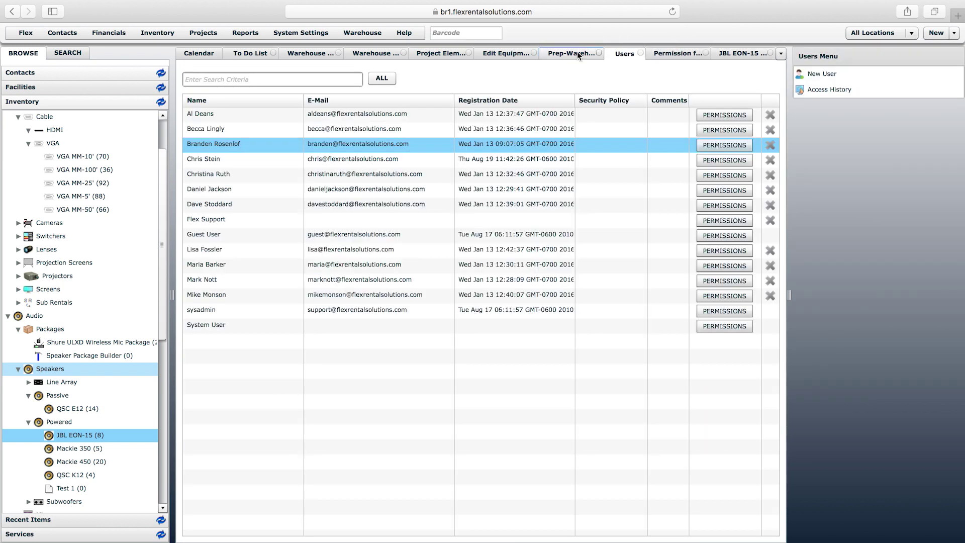
click(572, 53)
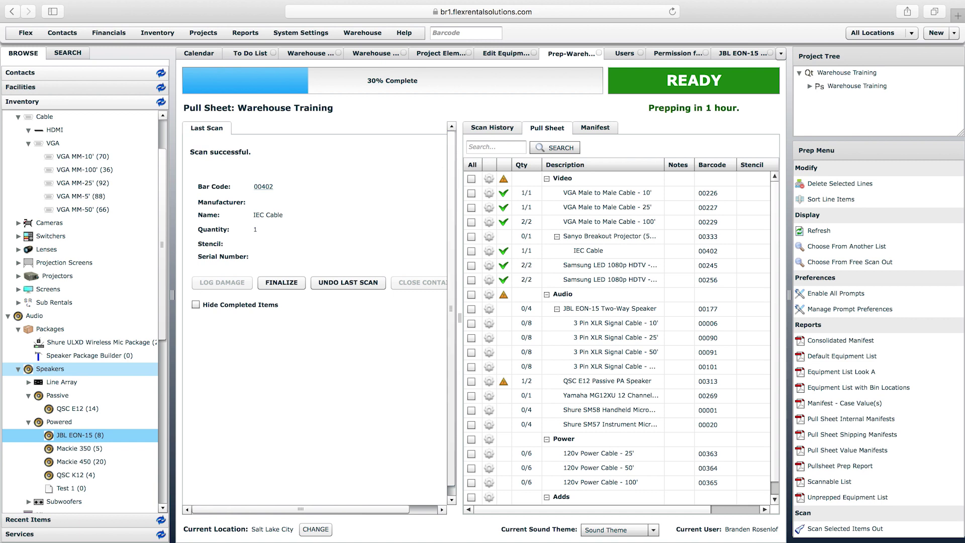
click(450, 31)
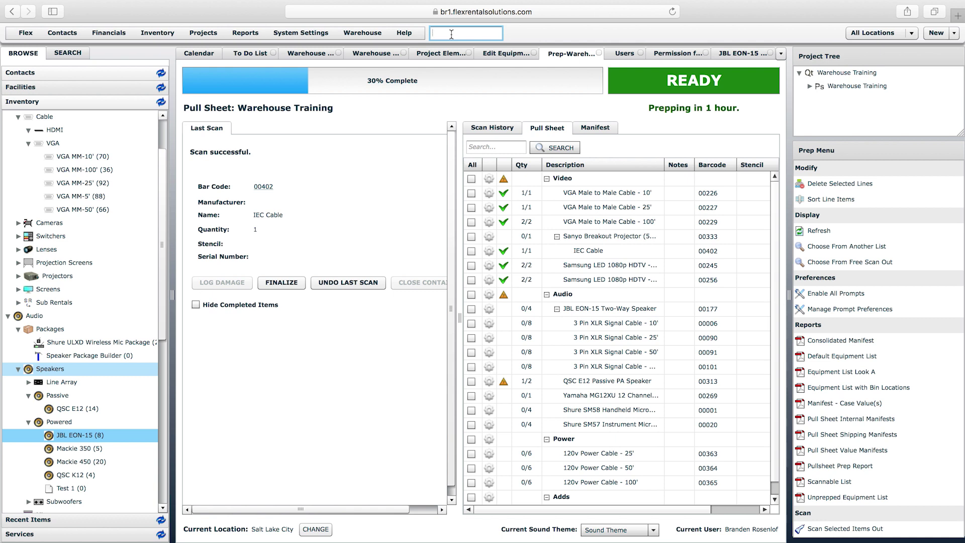
text(00180)
key(Return)
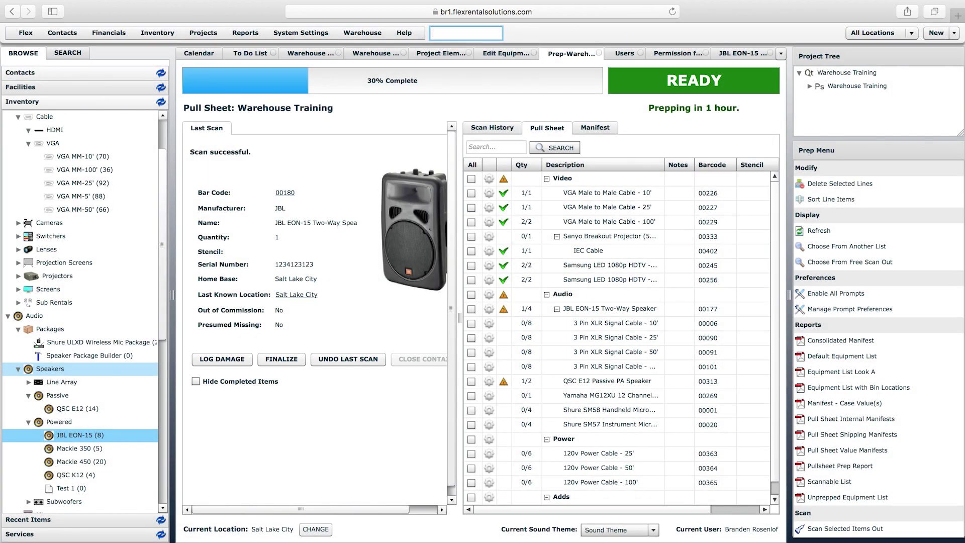
- Scan bar codes 00181, 00182 and 00183 for three more JBL EON-15 speakers
text(00181)
key(Return)
text(00182)
key(Return)
text(00183)
key(Return)
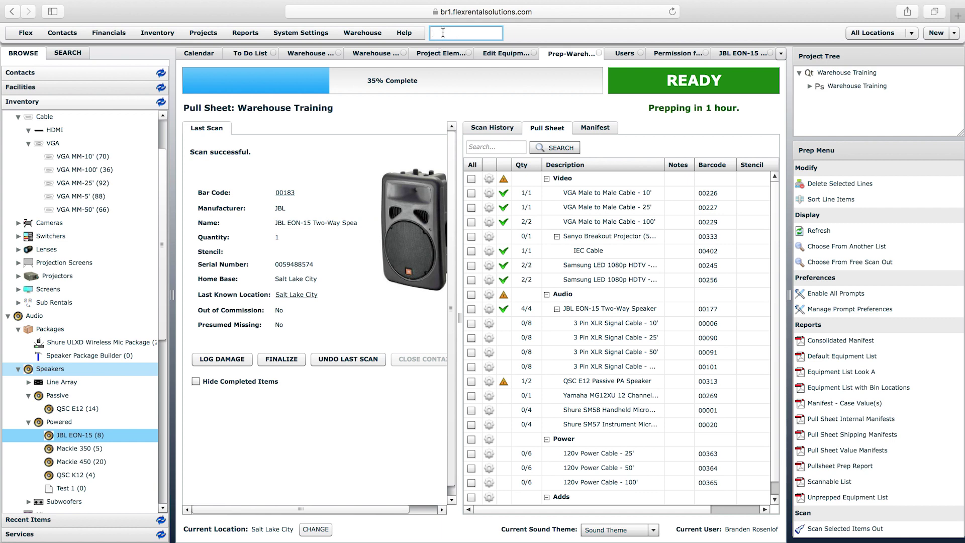
click(347, 171)
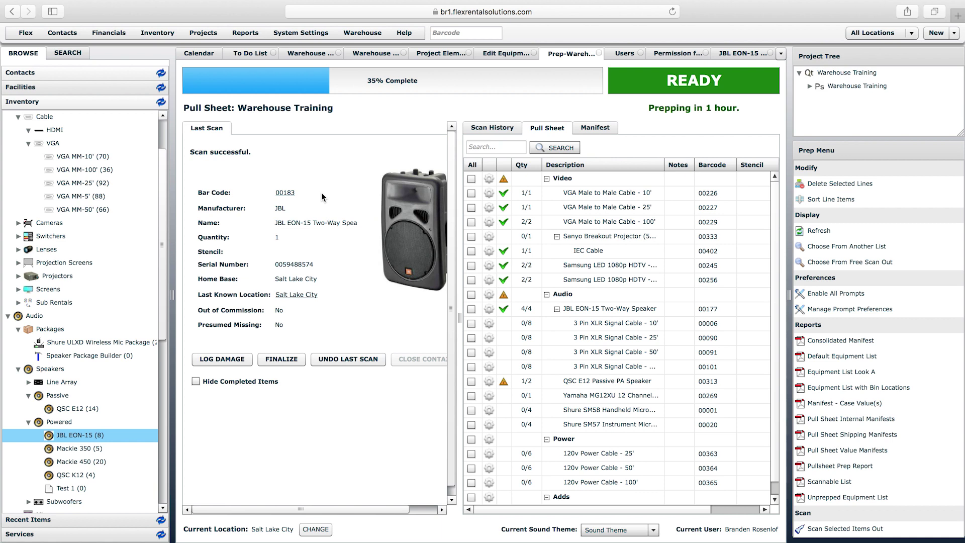
click(451, 32)
click(336, 192)
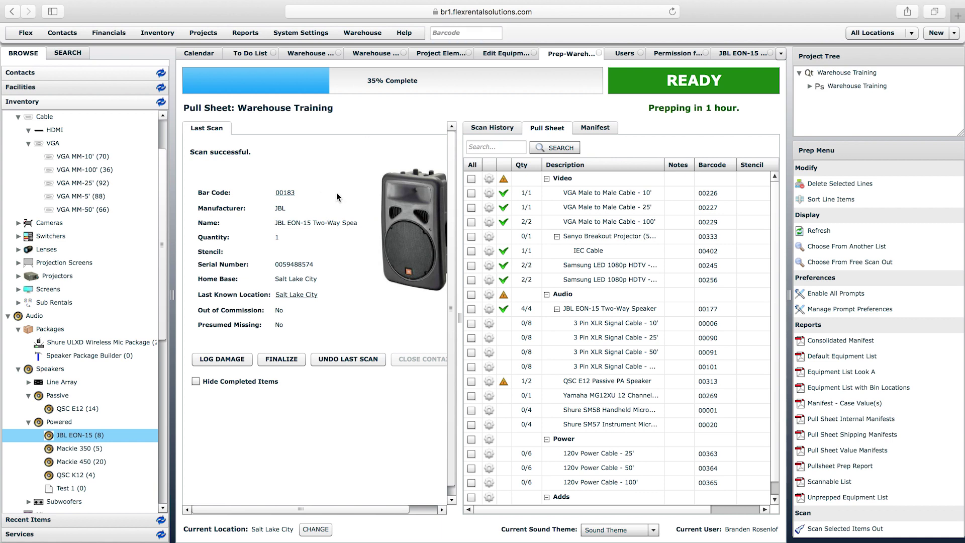
- Virtually scan the 3 Pin XLR Signal Cable - 10' with quantity 8 and the 25' cable with quantity 6
double_click(601, 322)
text(8)
key(Return)
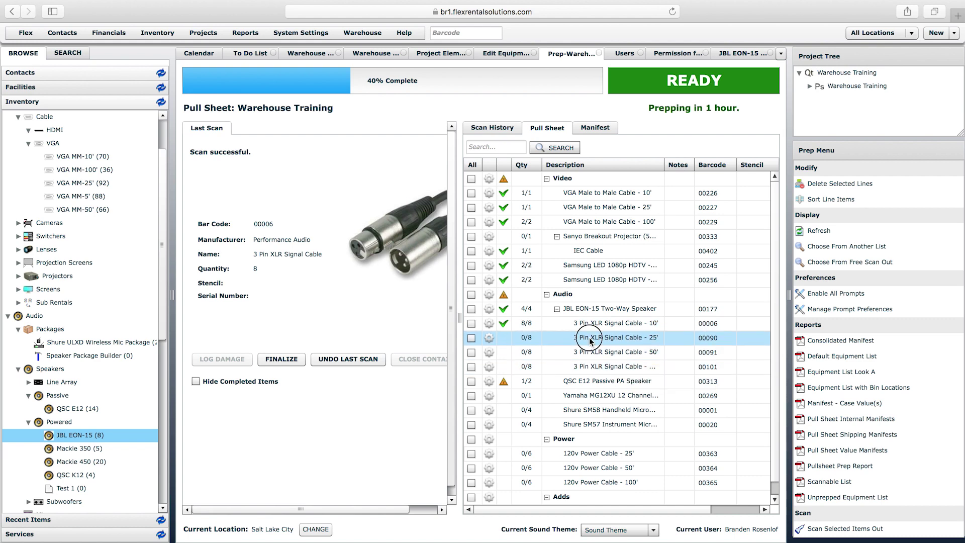
double_click(587, 341)
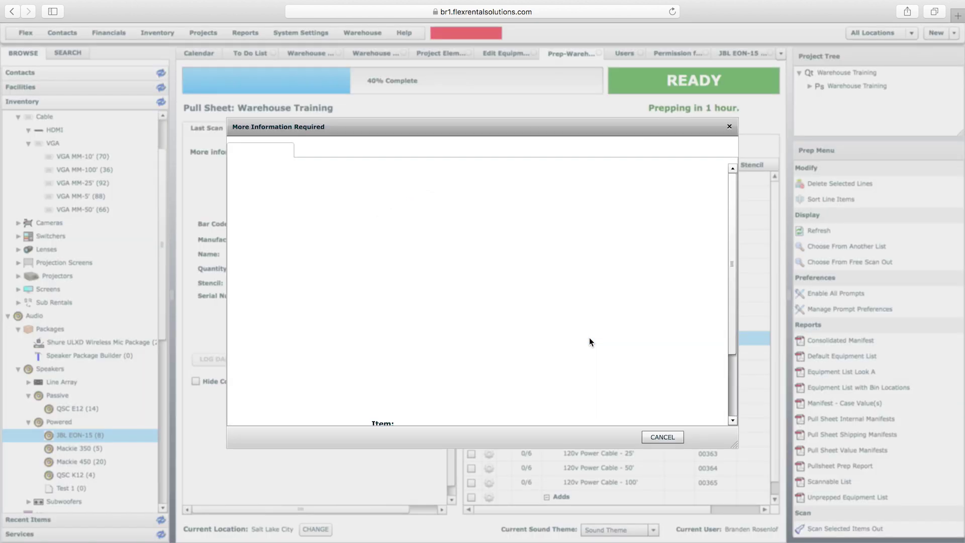
text(6)
key(Return)
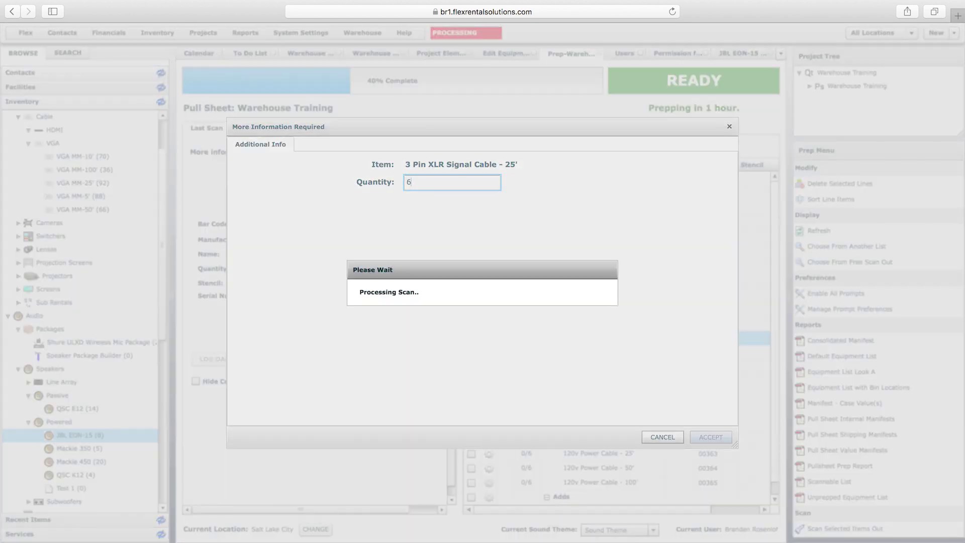
- Virtually scan the 3 Pin XLR Signal Cable - 50' and the 100' cable with quantity 8 each
double_click(604, 353)
text(8)
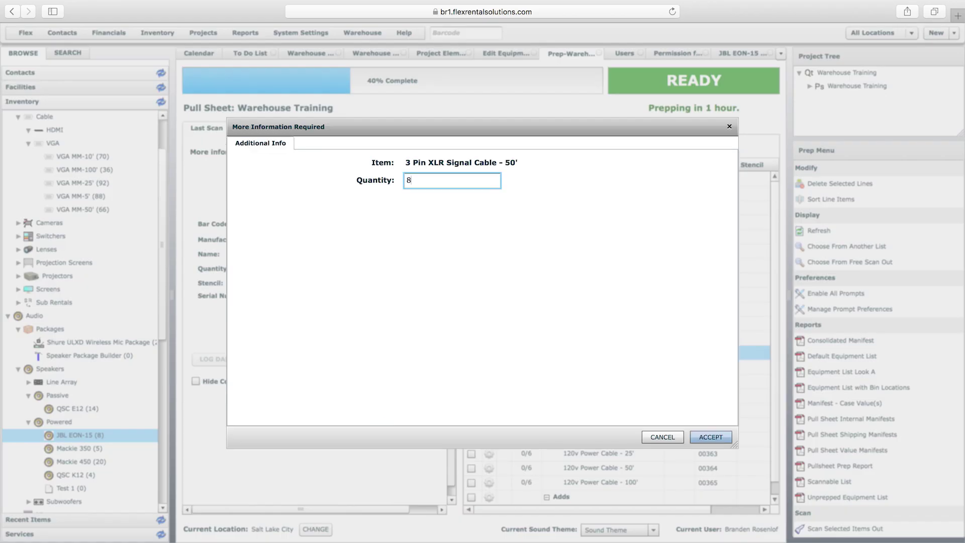
key(Return)
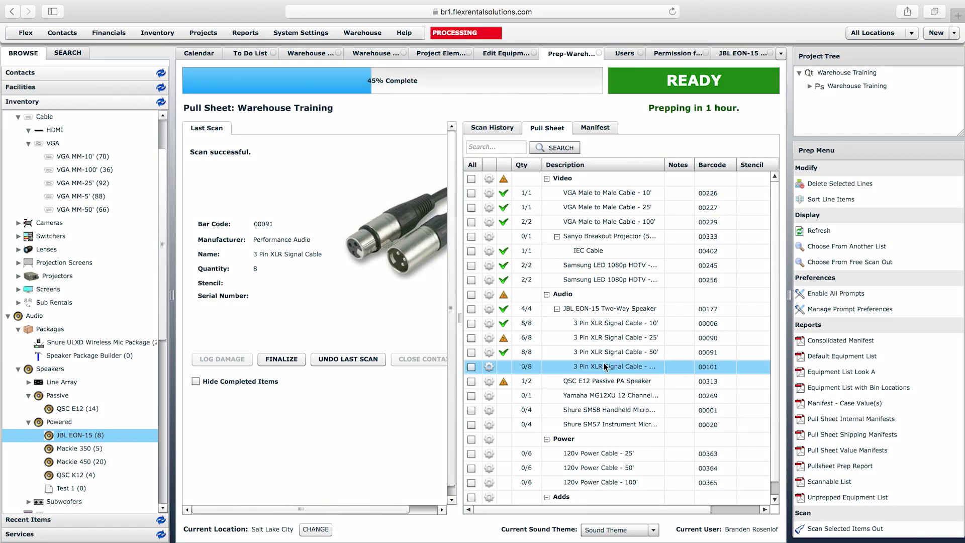
text(8)
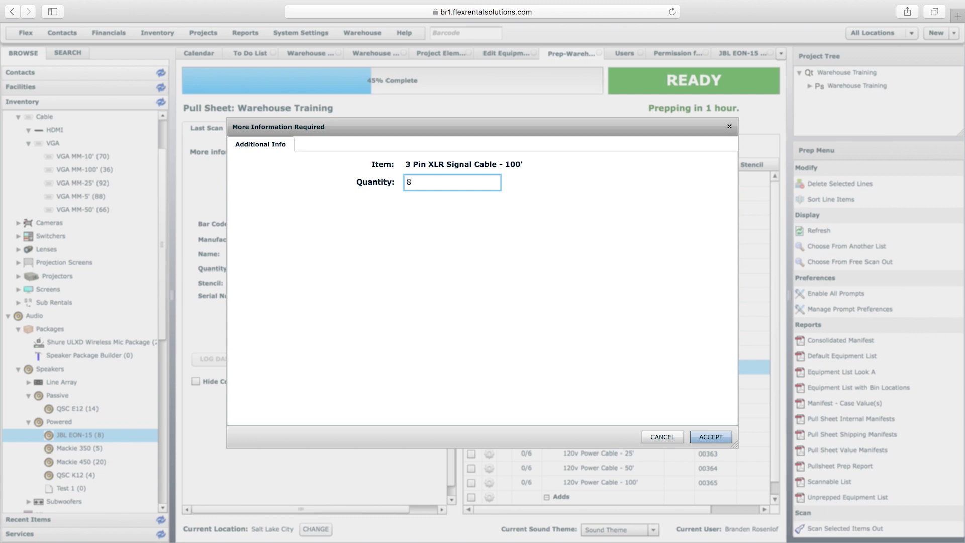
key(Return)
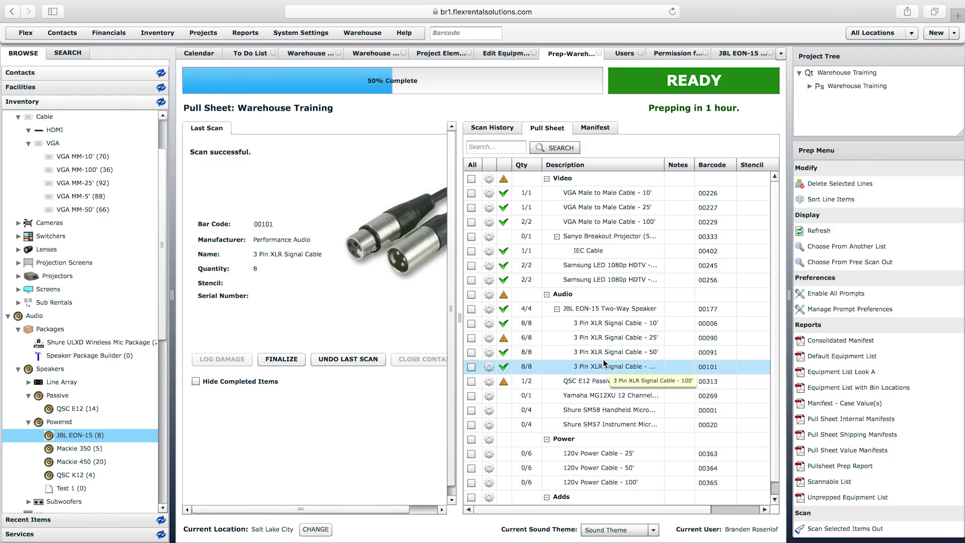
- Virtually scan the Yamaha MG12XU 12 Channel Analog Mixer, choosing the unit with bar code 00274
double_click(612, 395)
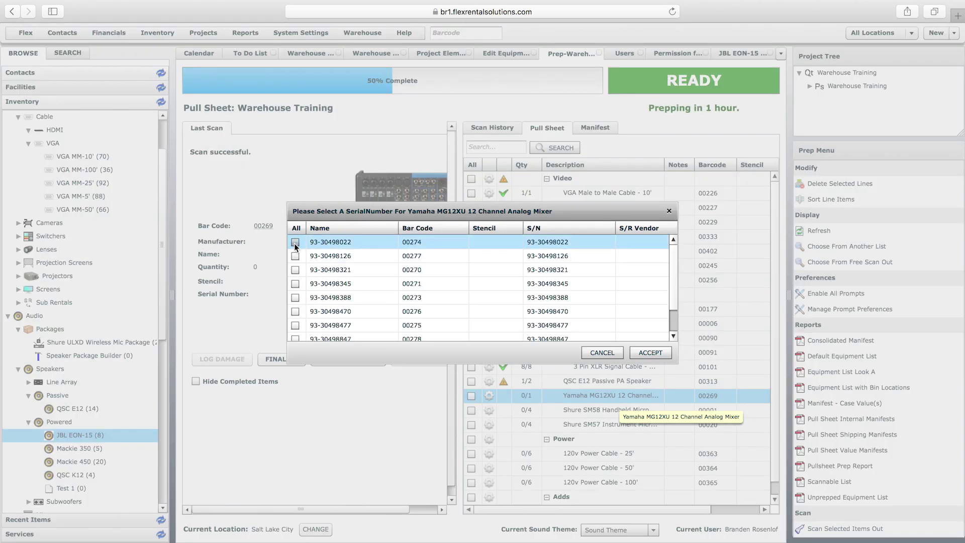
click(295, 241)
click(649, 353)
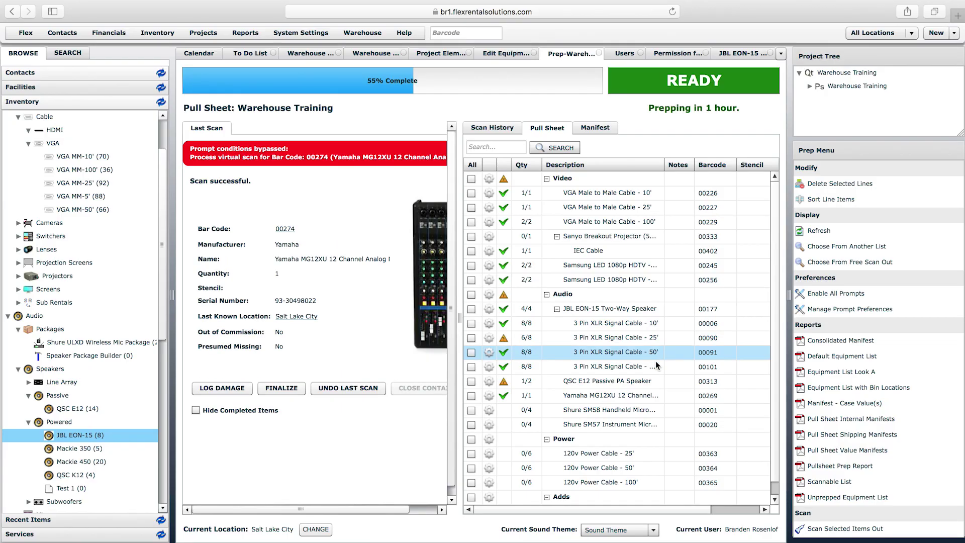
- Virtually scan four Shure SM58 Handheld Microphones, choosing bar codes 00004, 00007, 00008 and 00009
double_click(590, 409)
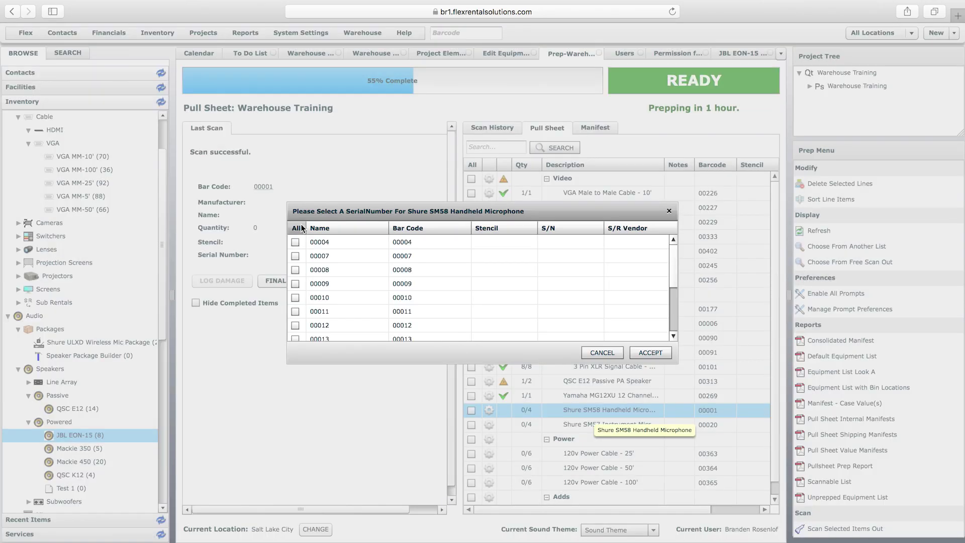
click(295, 242)
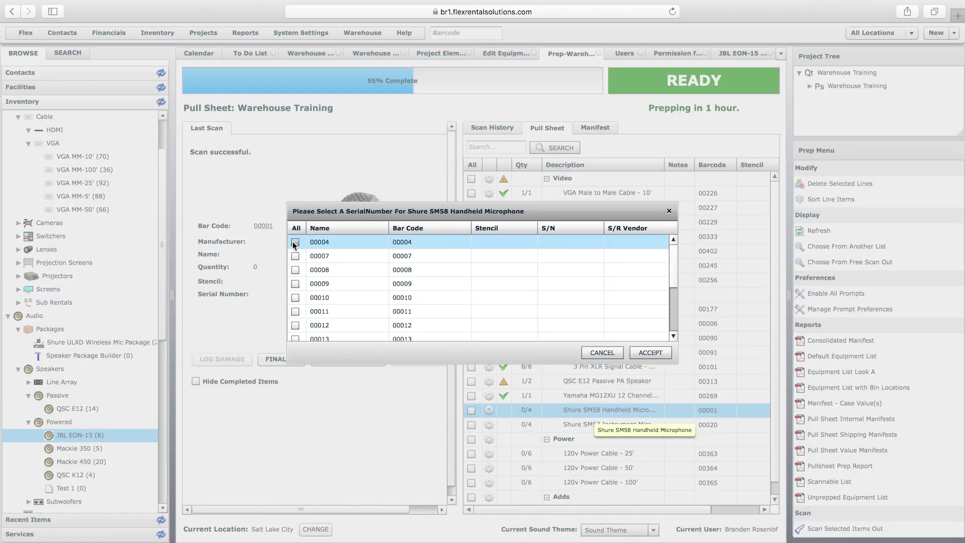
click(294, 256)
click(295, 269)
click(295, 284)
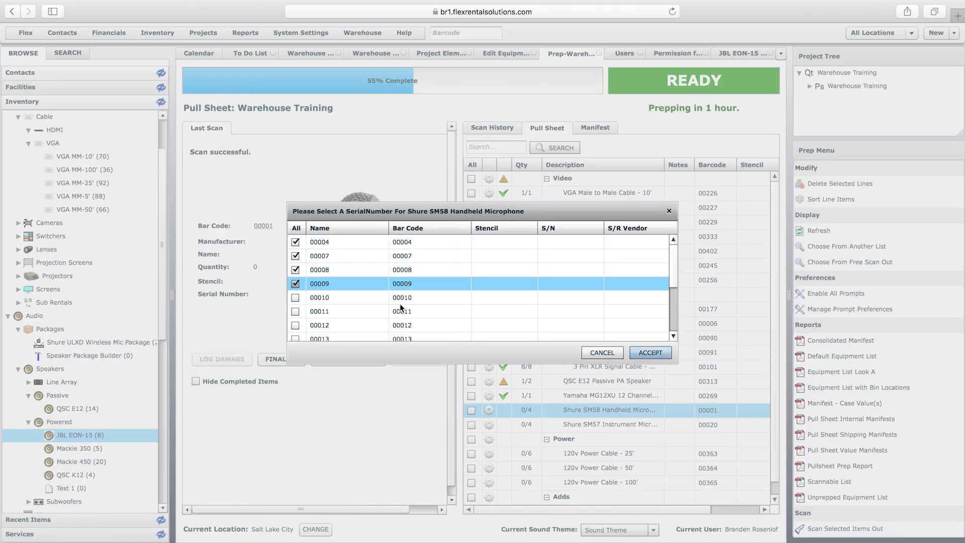
click(634, 351)
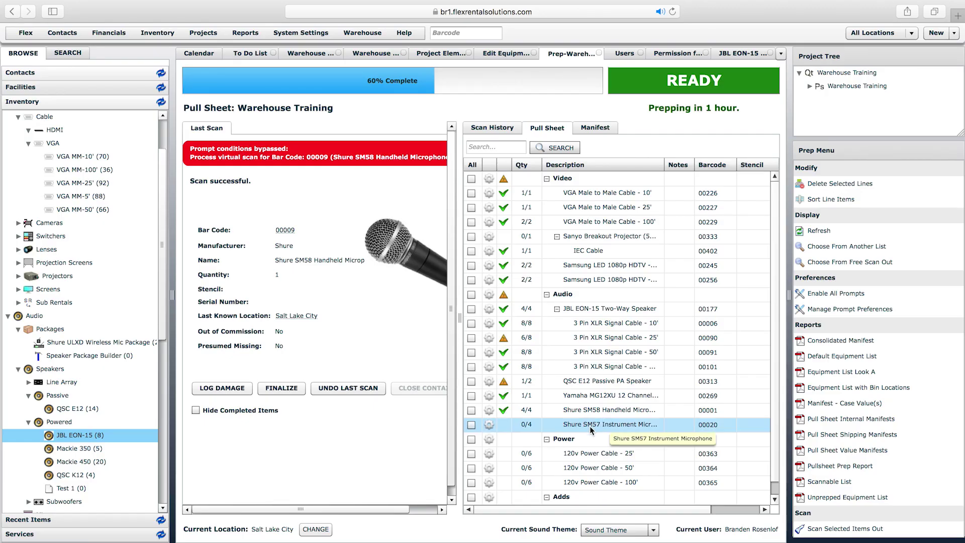
- Virtually scan four Shure SM57 Instrument Microphones, choosing bar codes 00036, 00037, 00240 and 00241
double_click(590, 426)
scroll(302, 281, down, 5)
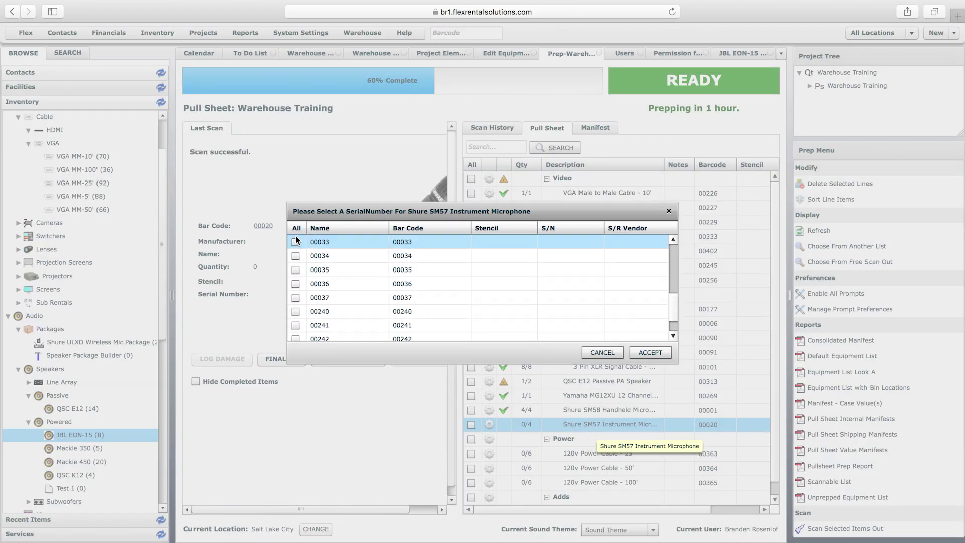
click(295, 251)
click(295, 265)
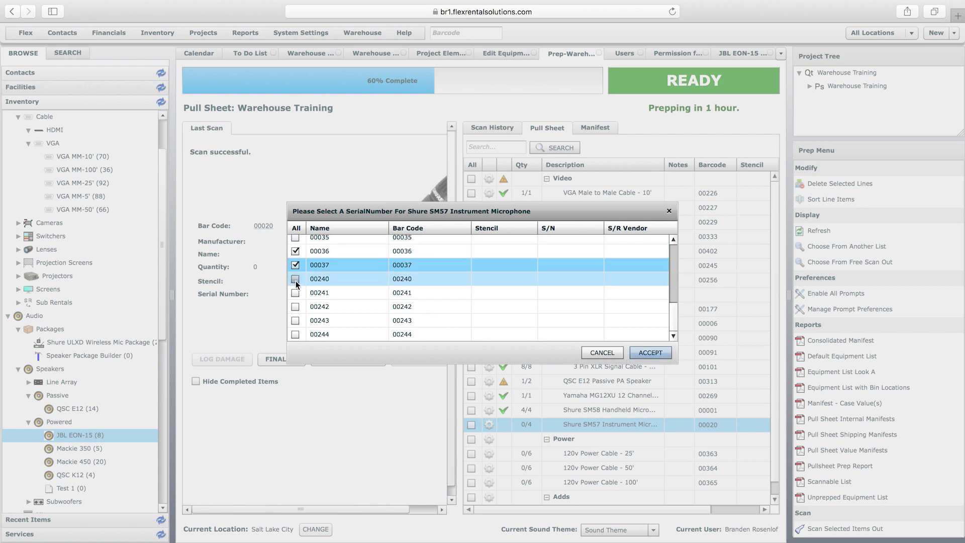
click(295, 279)
click(645, 349)
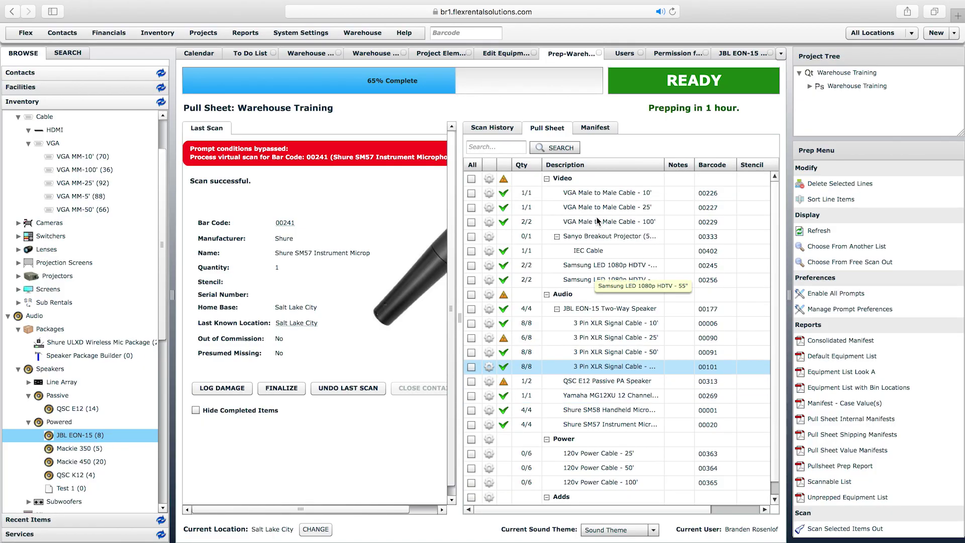
- Virtually scan the Sanyo Breakout Projector (5k w/ standard lens), choosing the unit with bar code 00339
double_click(601, 234)
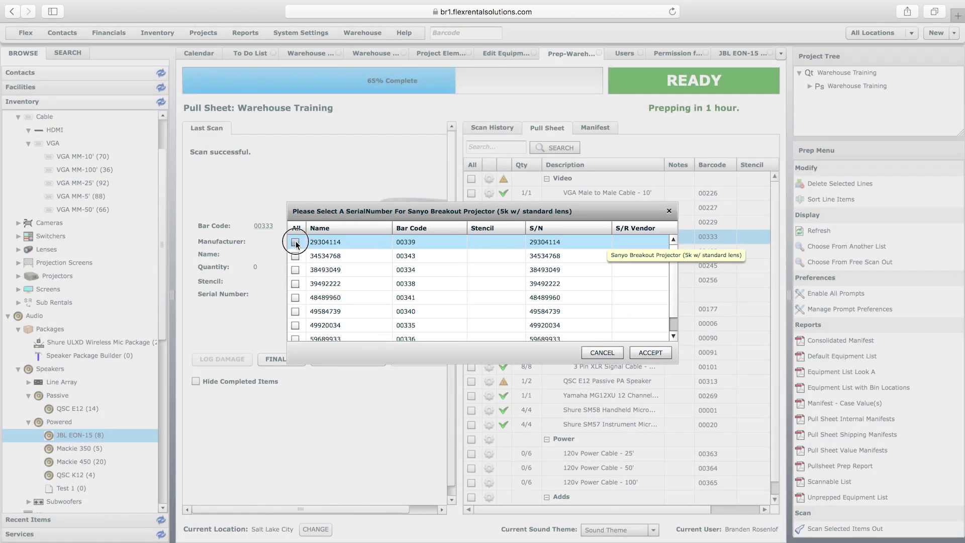
click(295, 242)
click(646, 349)
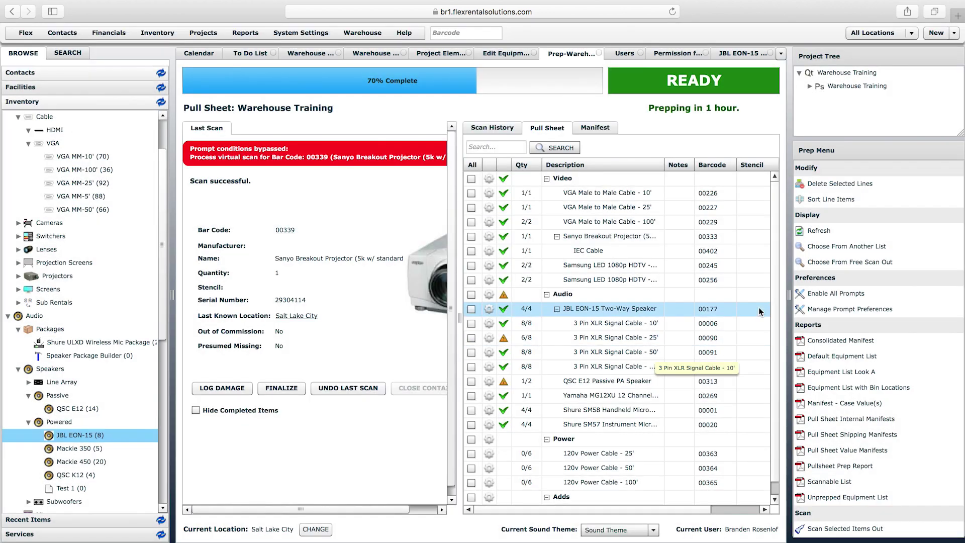
- Scan out the 25', 50' and 100' 120v Power Cable lines under Power and the 100' cable under Adds, agreeing to the confirmation
drag(776, 300, 774, 324)
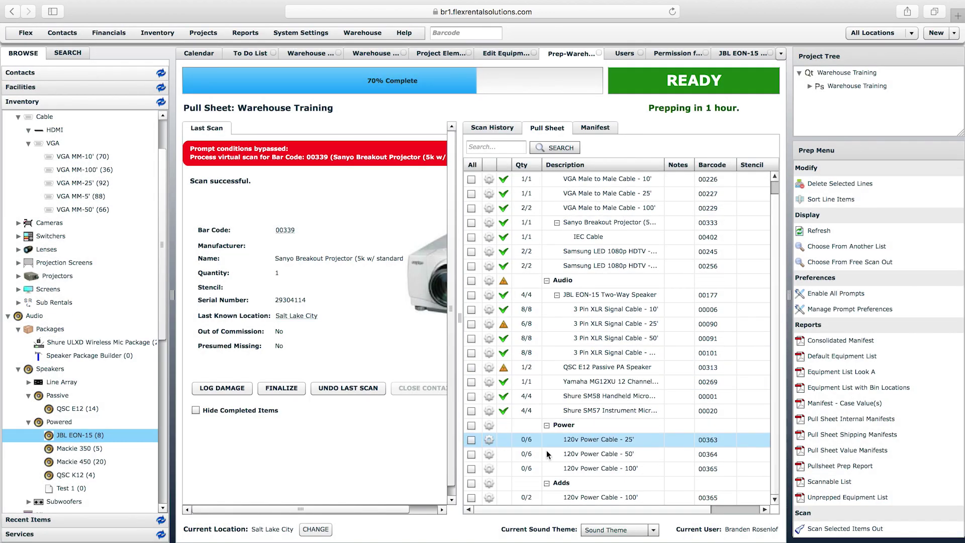
click(471, 439)
click(471, 454)
click(471, 469)
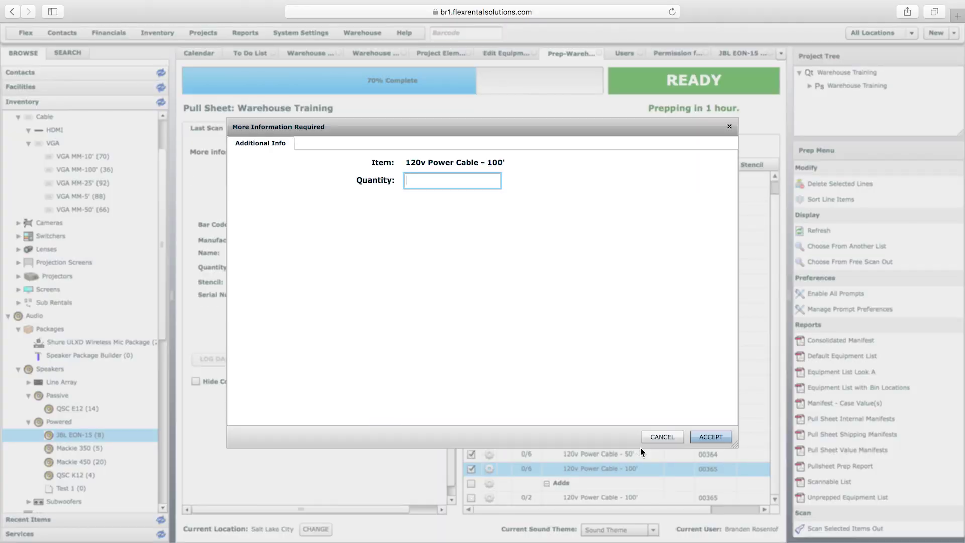
click(648, 438)
click(471, 498)
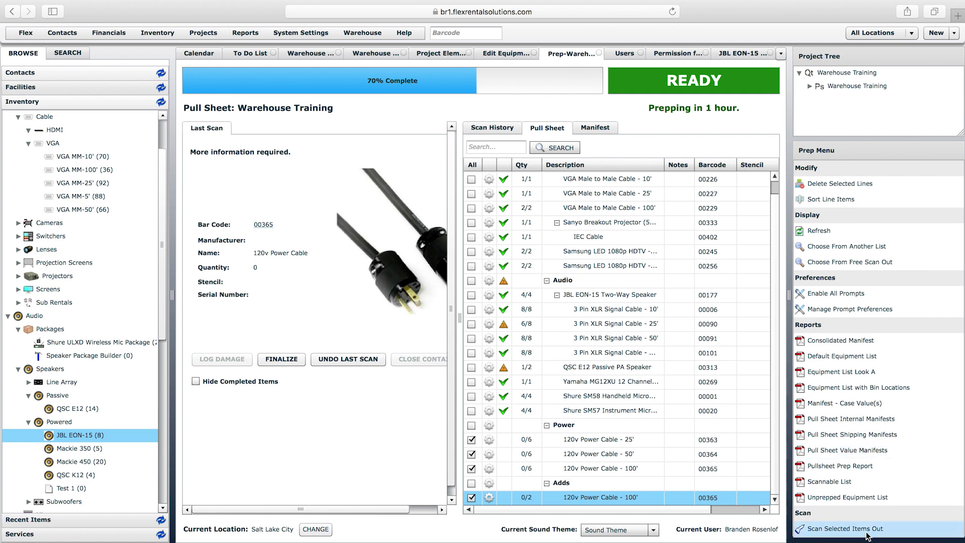
click(844, 528)
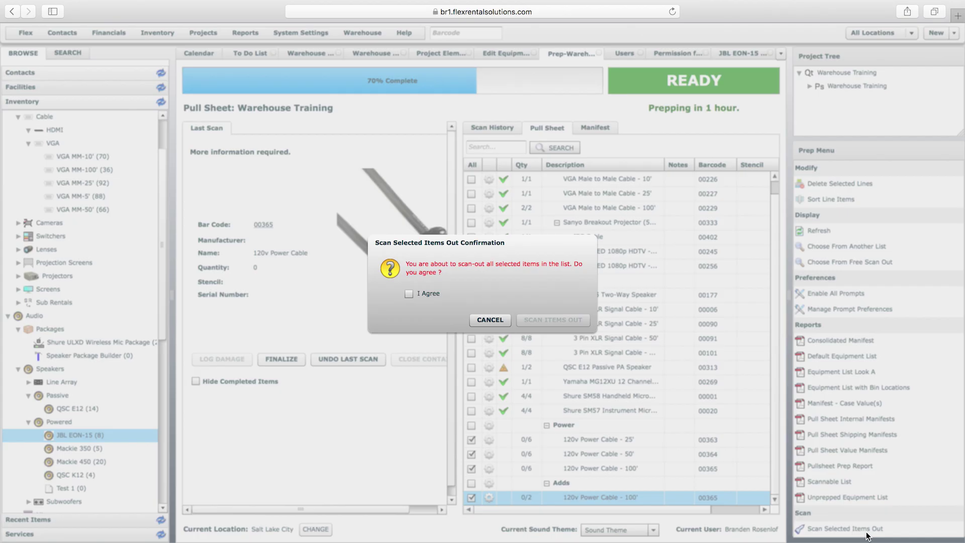
click(425, 293)
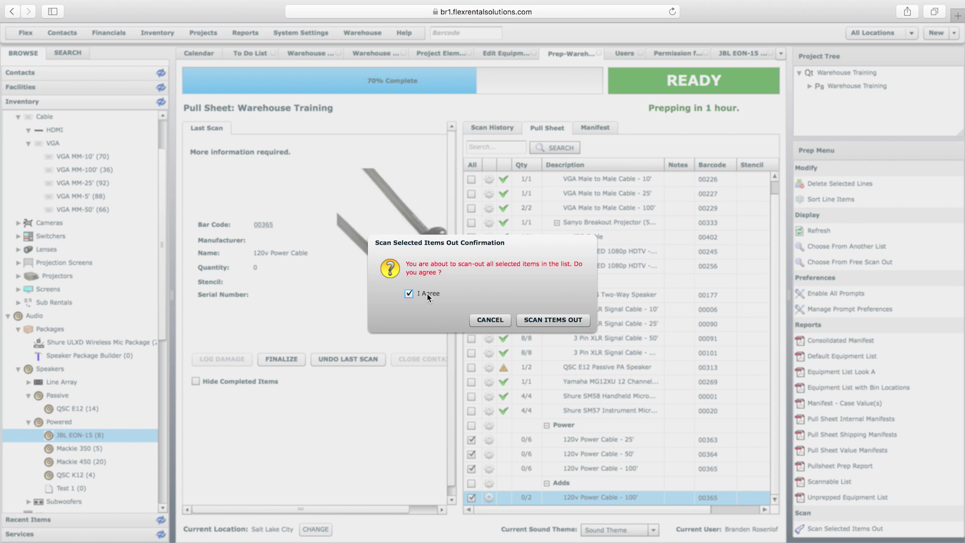
click(559, 321)
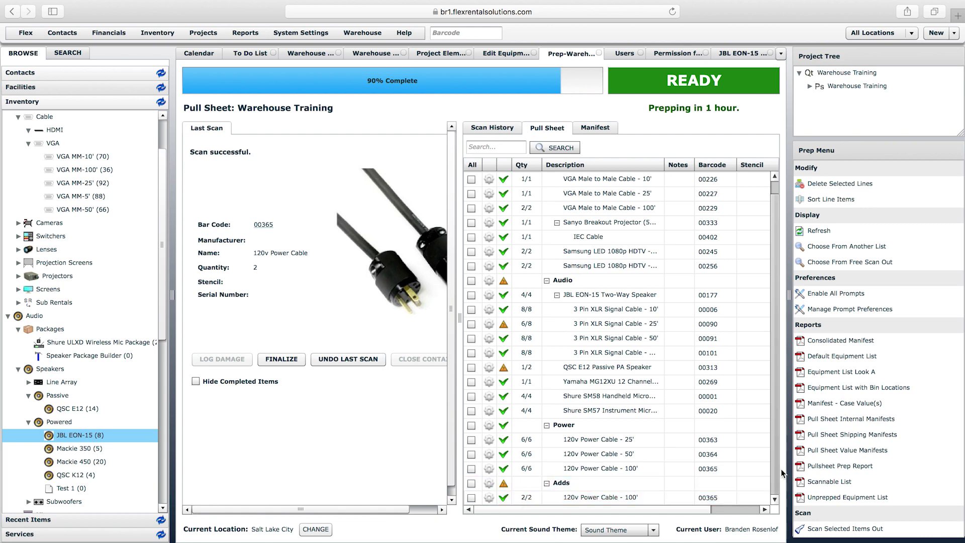
- Undo both related scan records of the Samsung LED 1080p HDTV - 65" line, bar codes 00260 and 00261
drag(772, 472, 772, 403)
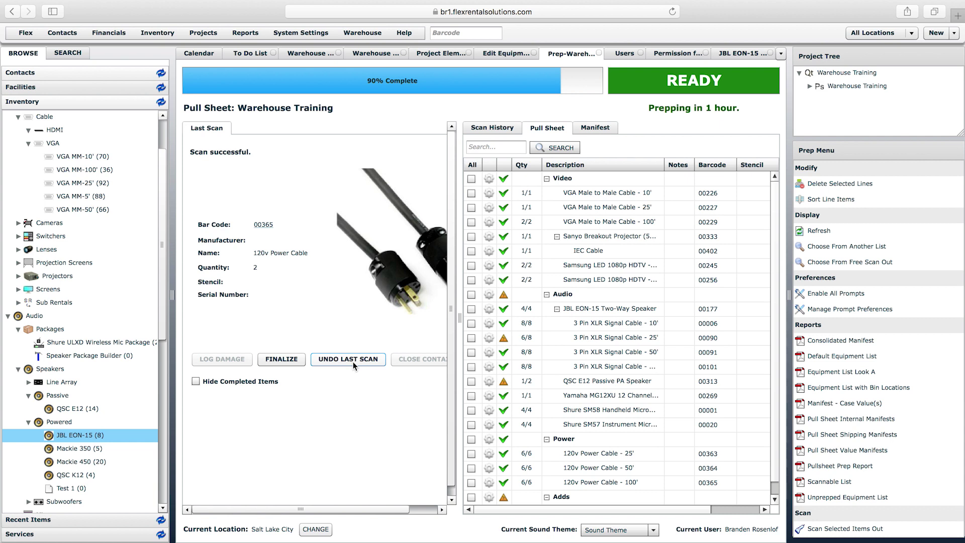
click(490, 281)
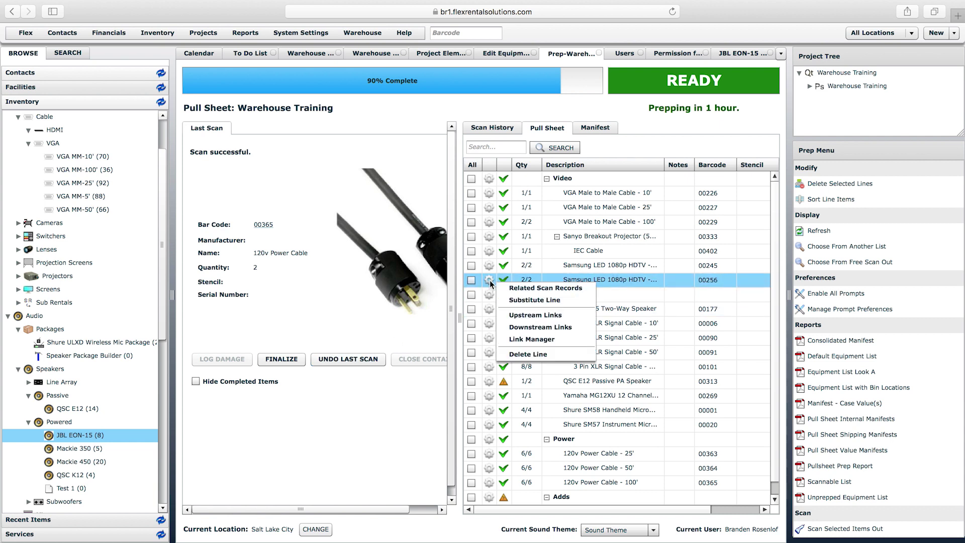
click(532, 287)
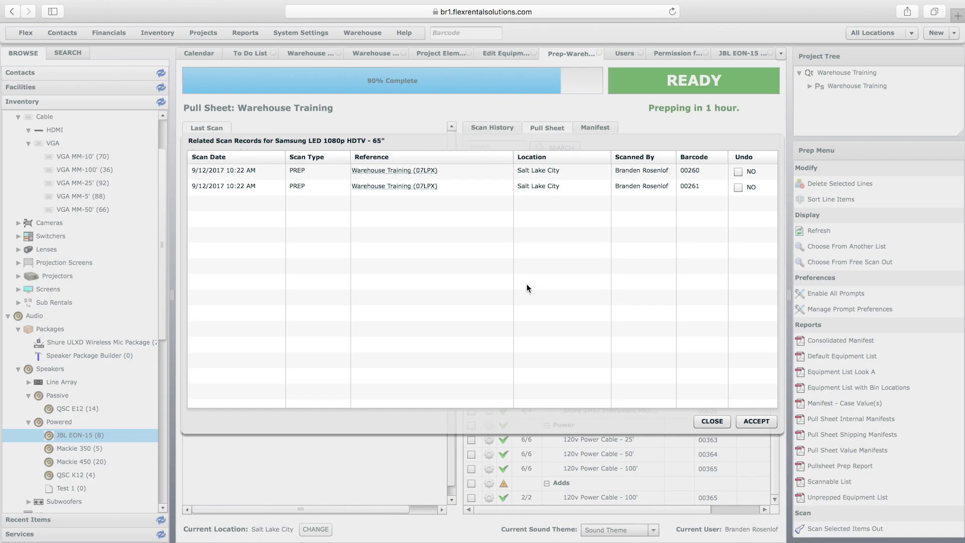
click(737, 171)
click(738, 188)
click(756, 421)
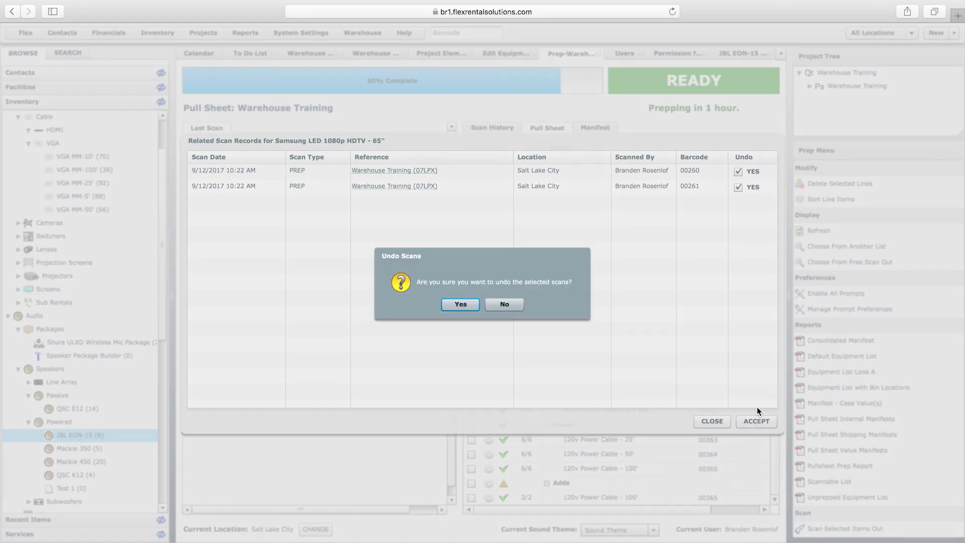
click(459, 305)
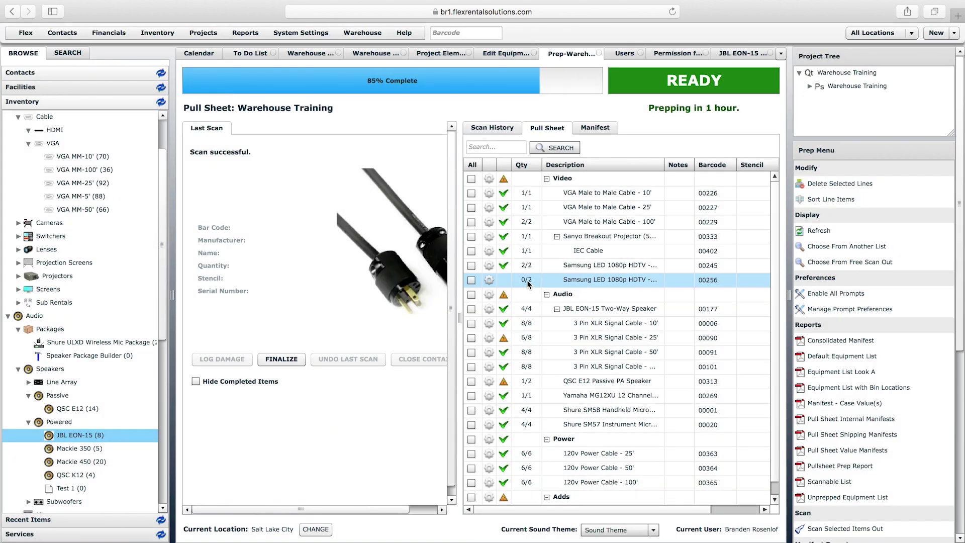
- Start a line substitution for the Samsung LED 1080p HDTV - 65" and cancel it without scanning a replacement
click(488, 309)
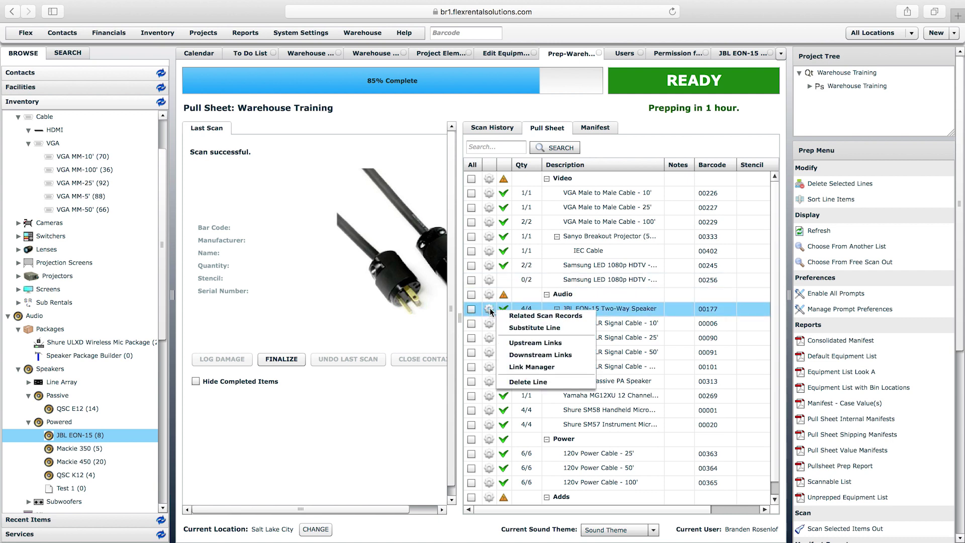
click(371, 216)
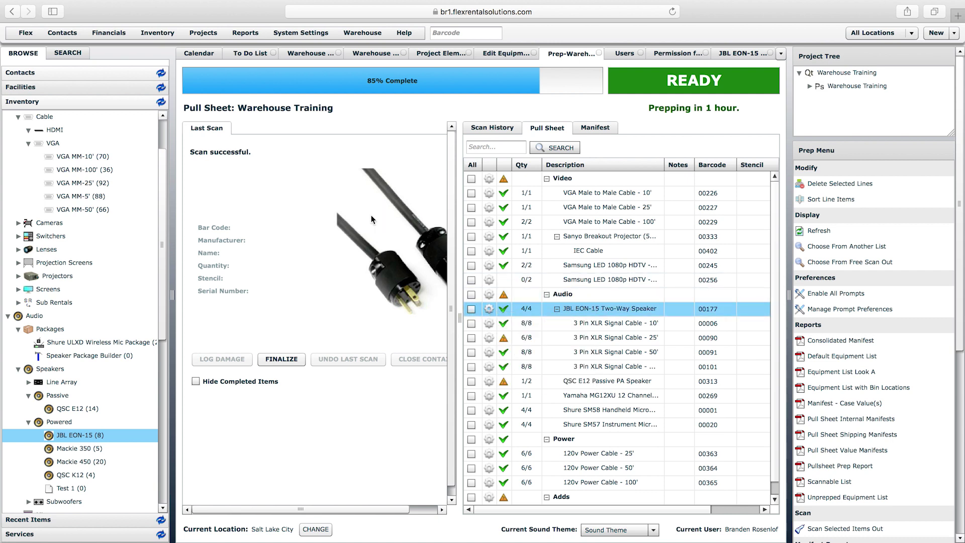
click(586, 282)
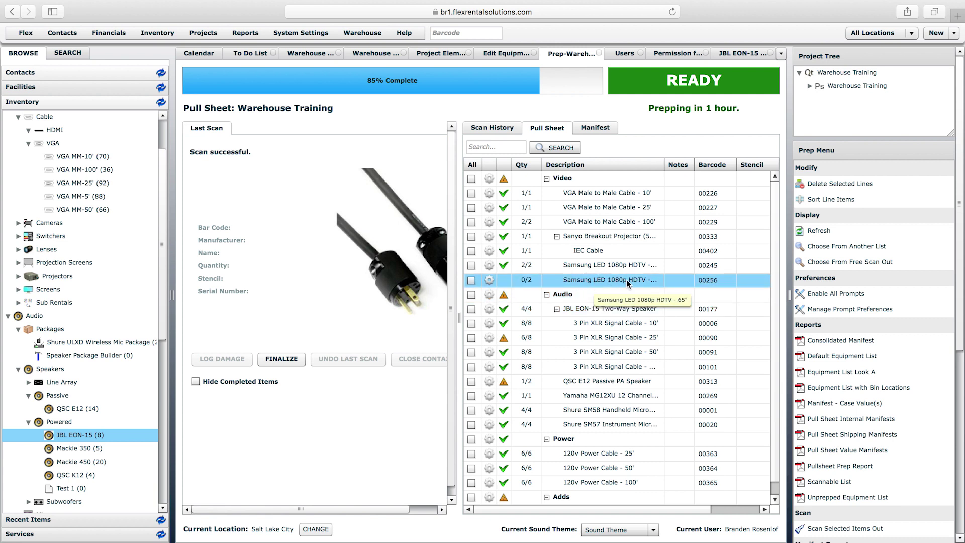
click(488, 279)
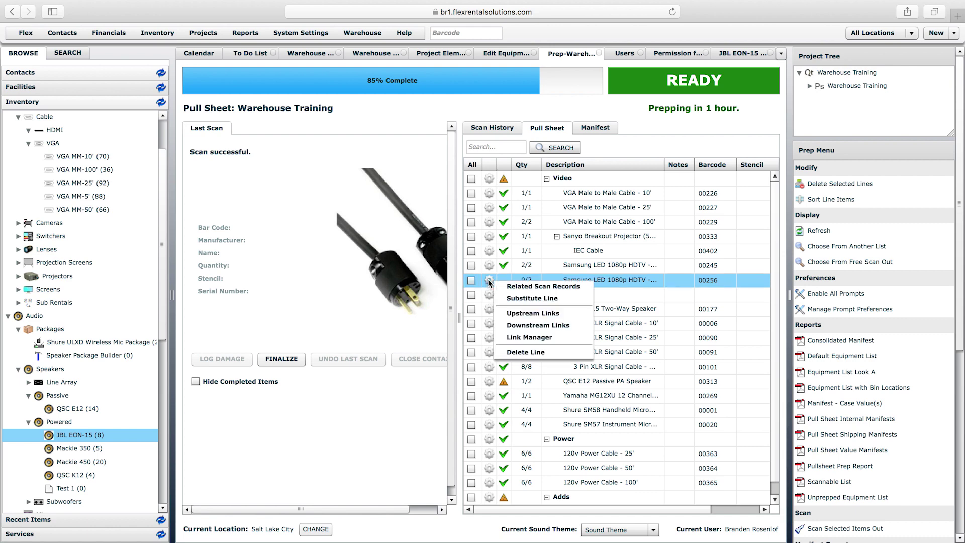
click(529, 299)
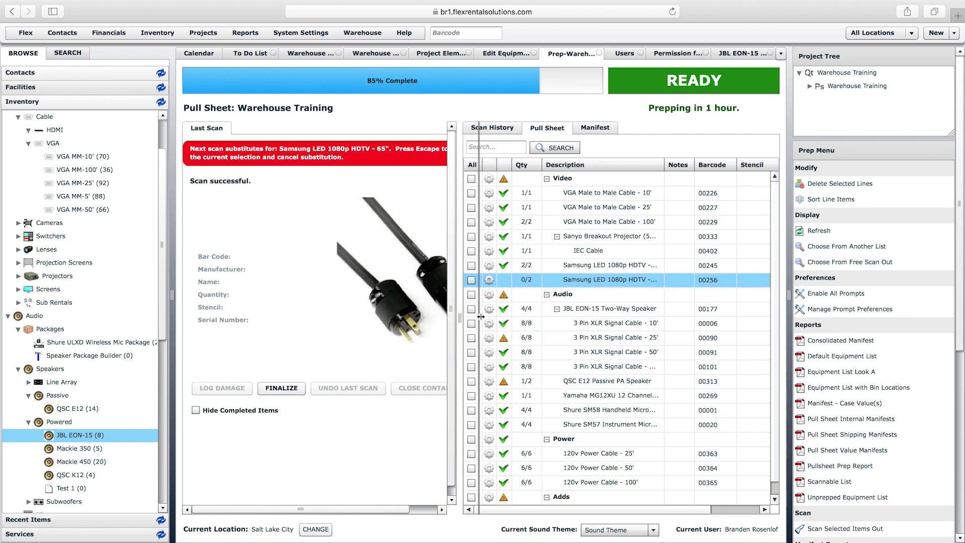
drag(461, 316, 503, 317)
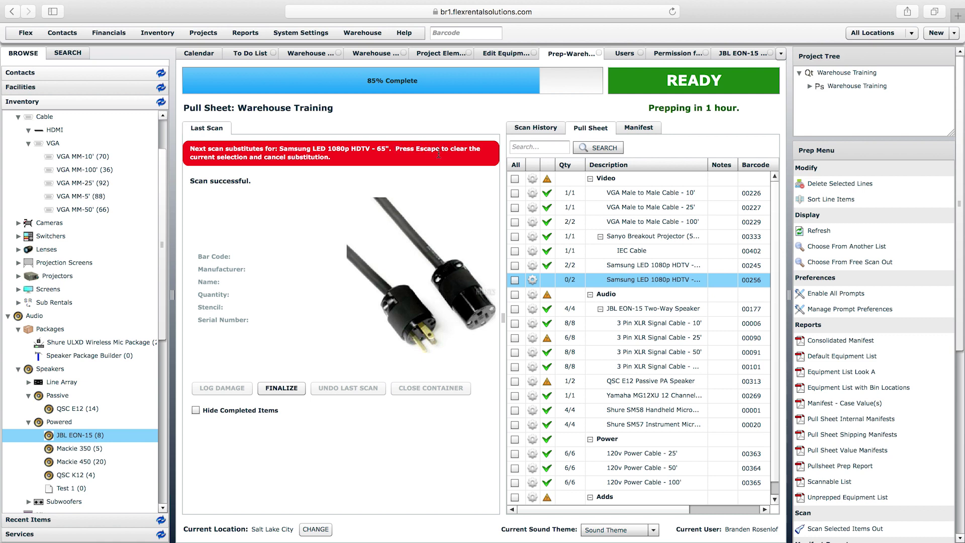
key(Escape)
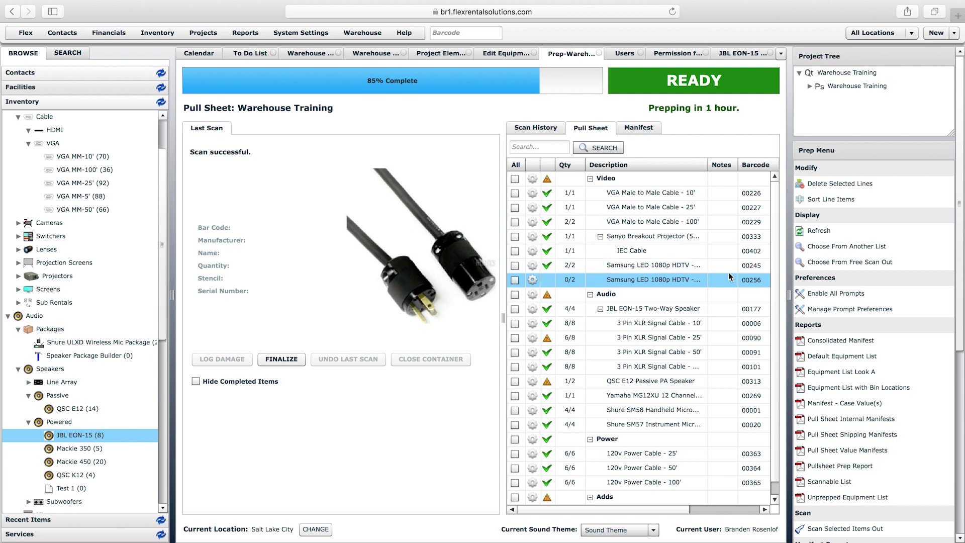
- Search the manifests for "job 1" as another list to choose from, and close the list without choosing one
scroll(778, 251, down, 1)
scroll(783, 258, up, 1)
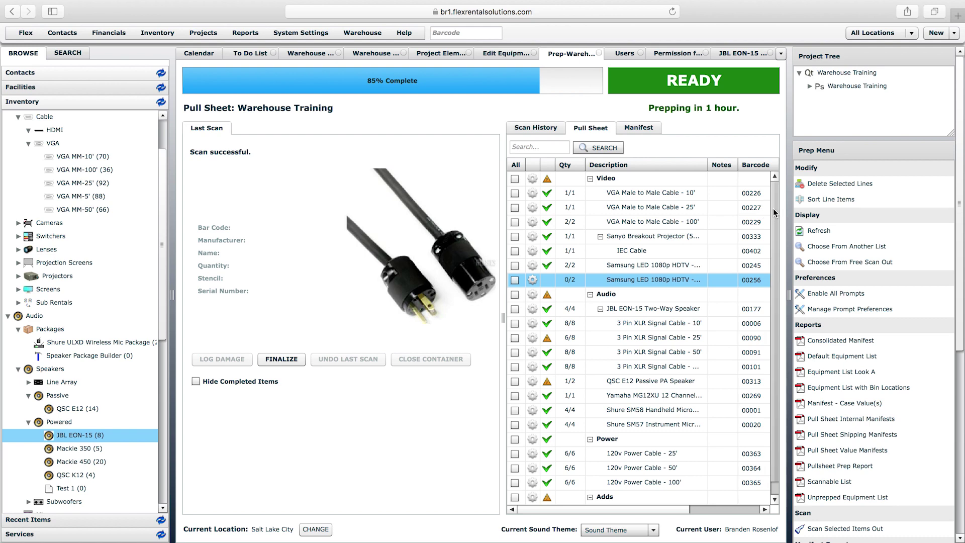
click(857, 248)
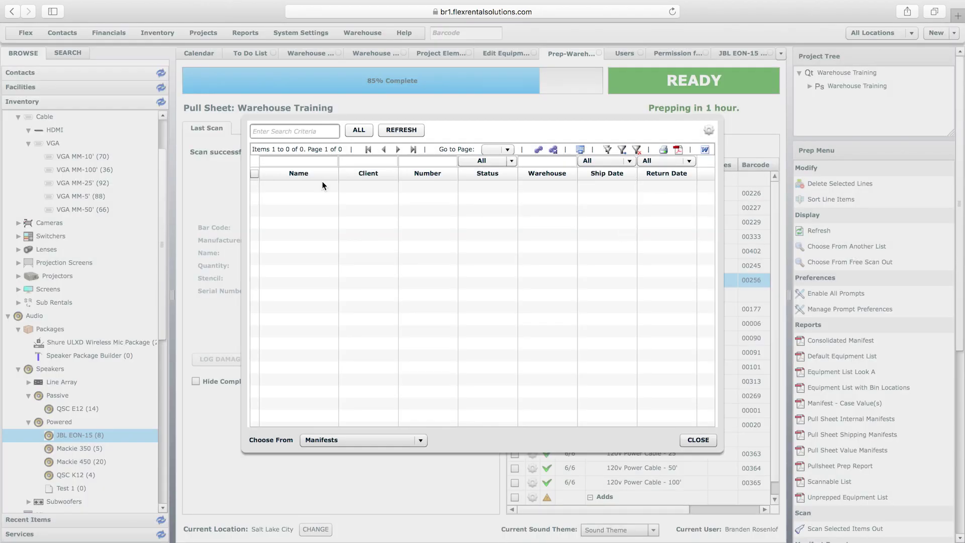
click(324, 131)
text(job)
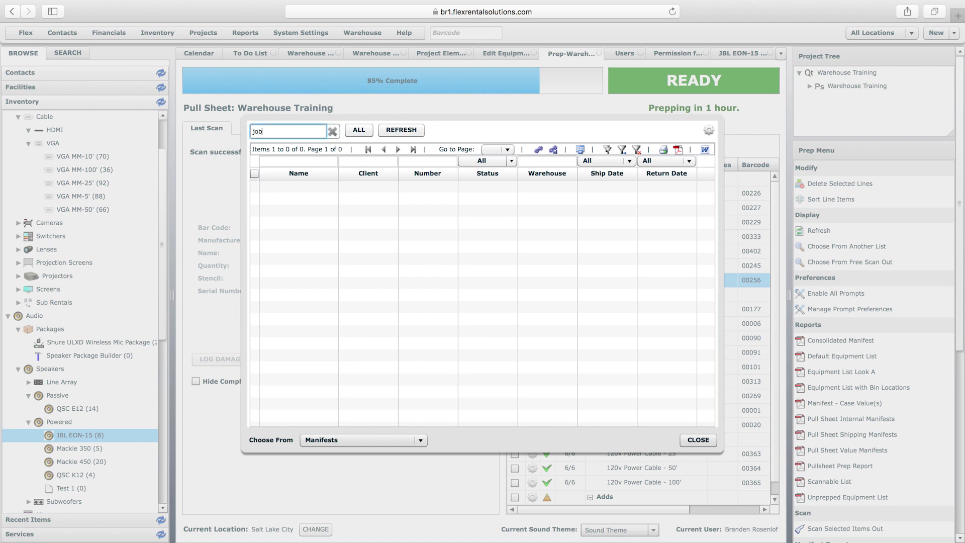
text( 1)
click(282, 203)
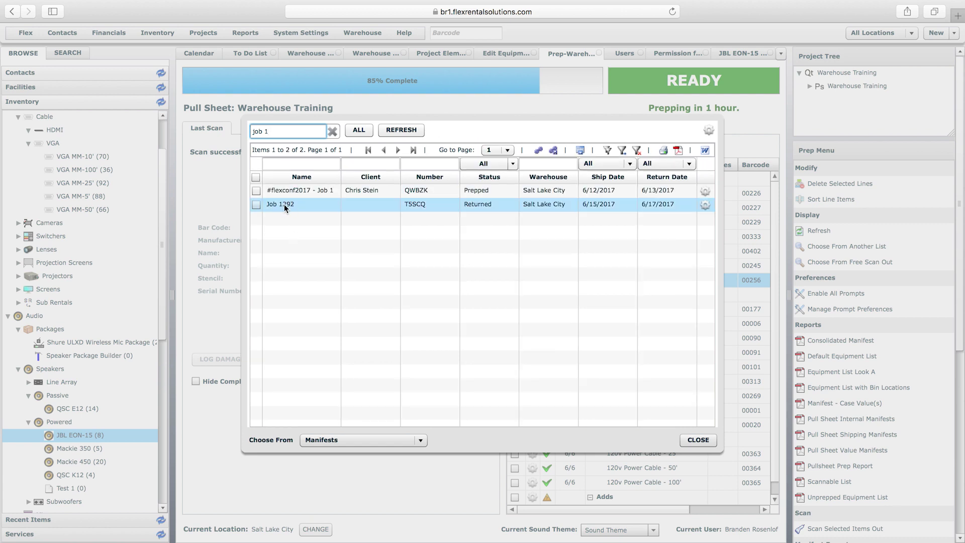
click(696, 440)
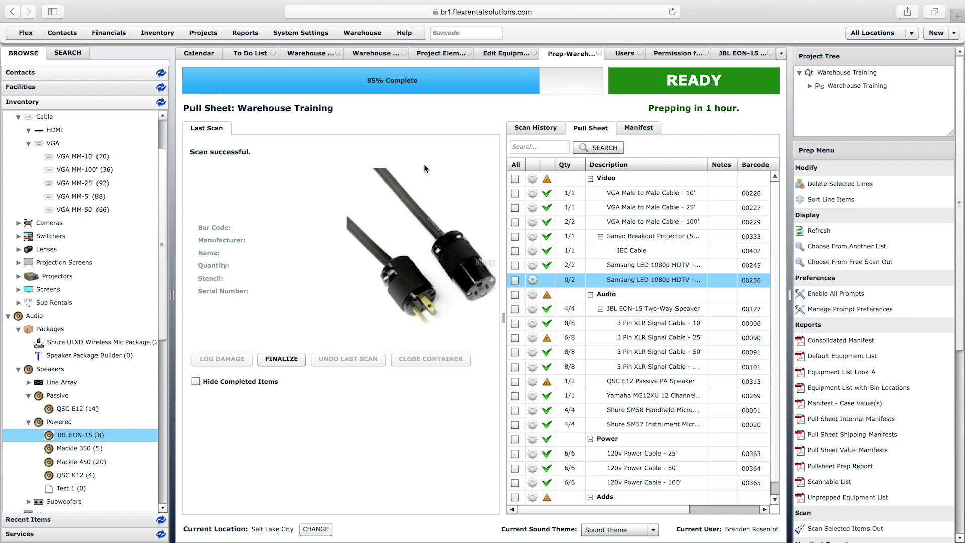
- Finalize the prep of the Warehouse Training pull sheet and refresh the open pull sheet document
click(281, 360)
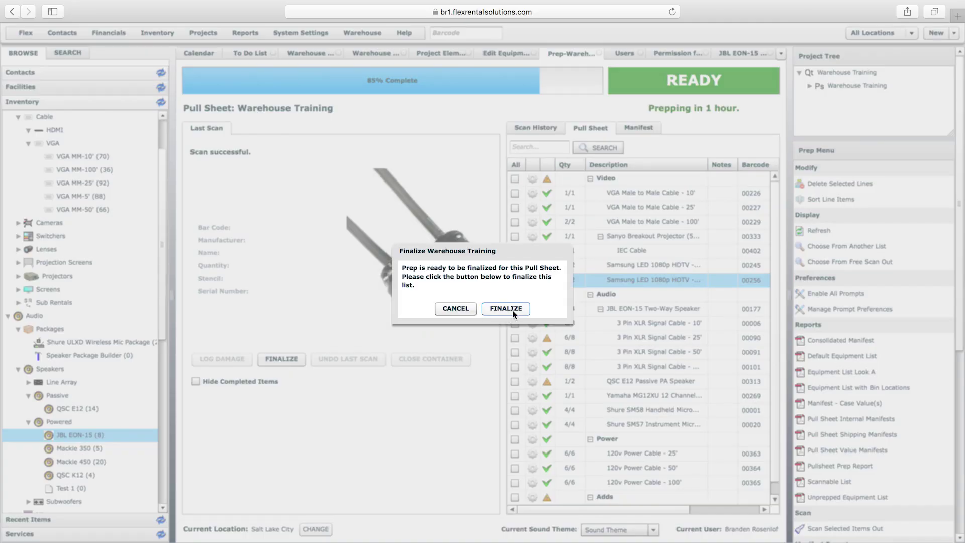
click(512, 310)
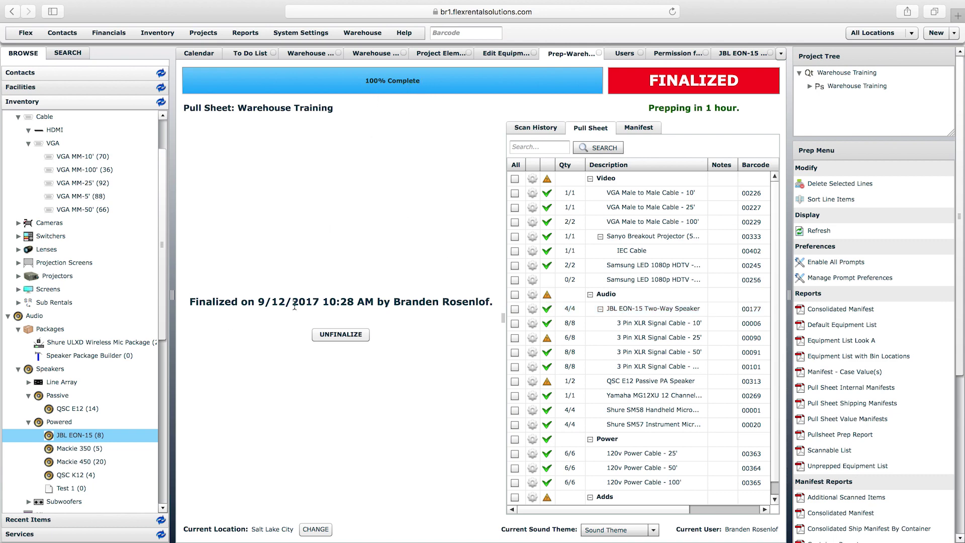
click(383, 55)
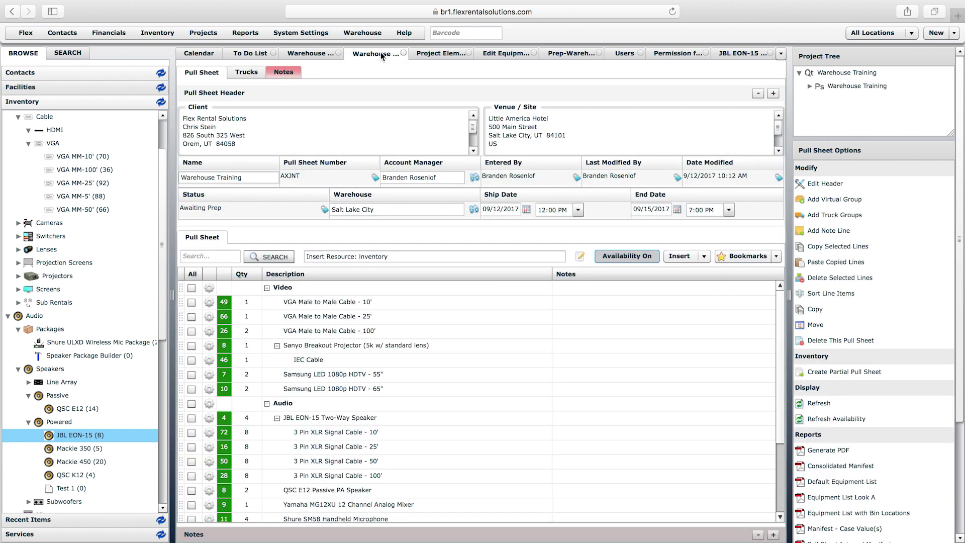
right_click(383, 56)
click(405, 82)
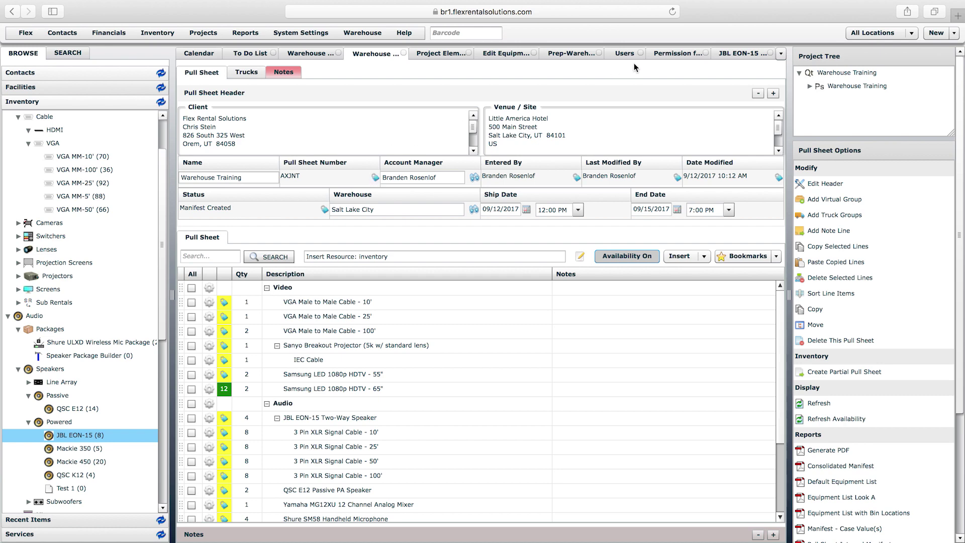
- Review the availability markers on the refreshed pull sheet's lines and compare them with the Warehouse Training quote
drag(781, 346, 788, 441)
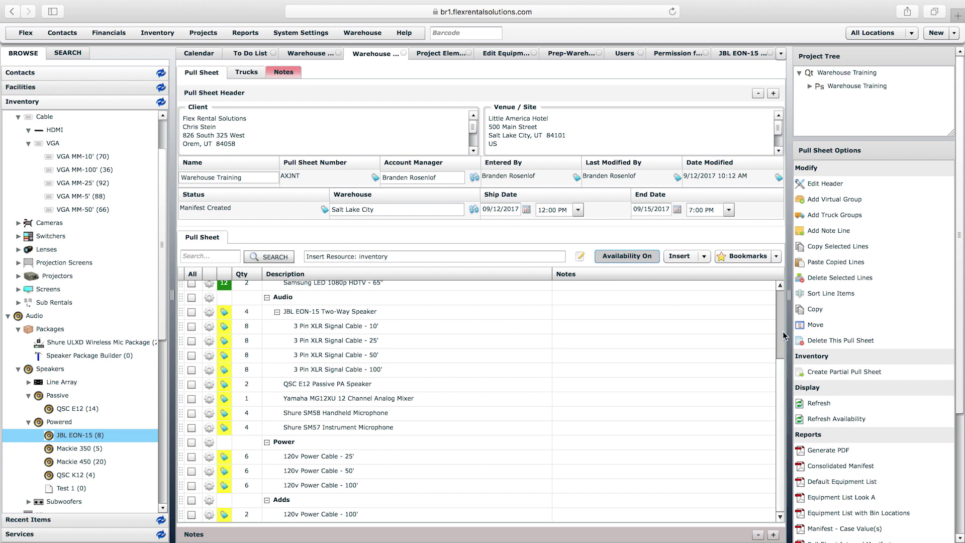
scroll(782, 331, up, 3)
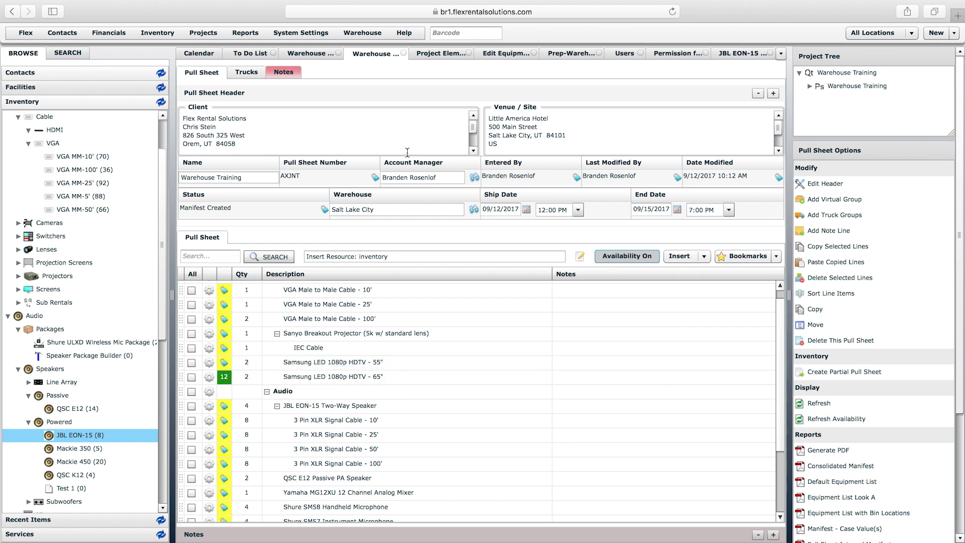
click(311, 53)
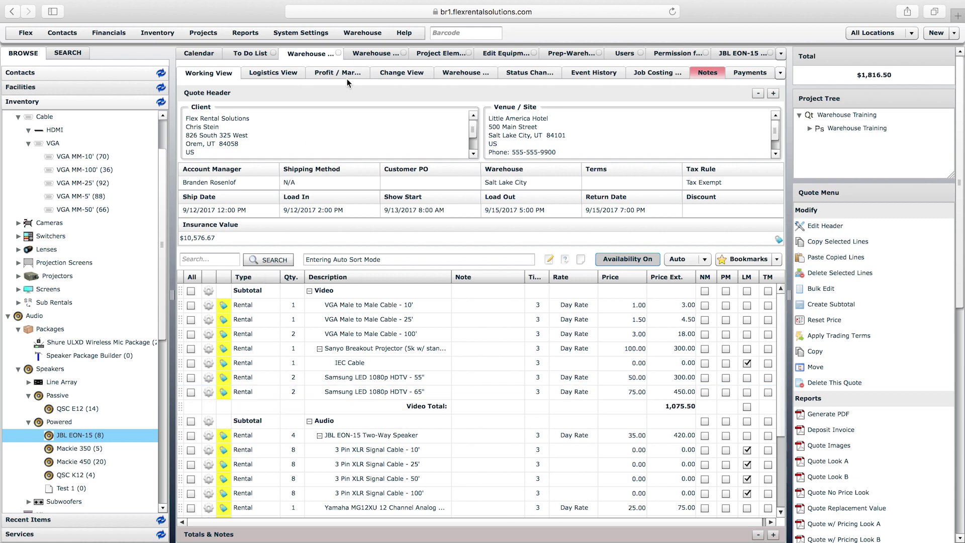
click(373, 53)
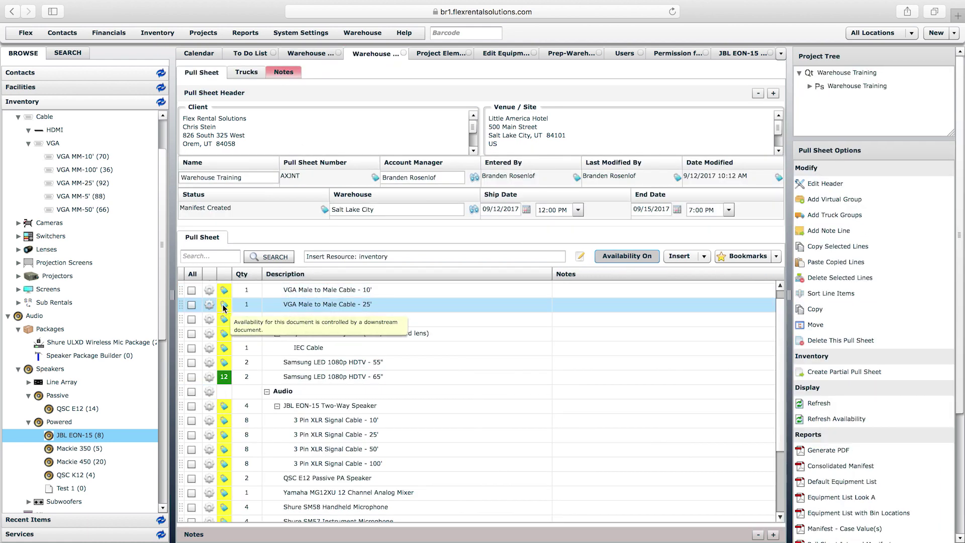
- Open the Warehouse Training manifest found beneath the pull sheet in the project tree
click(809, 87)
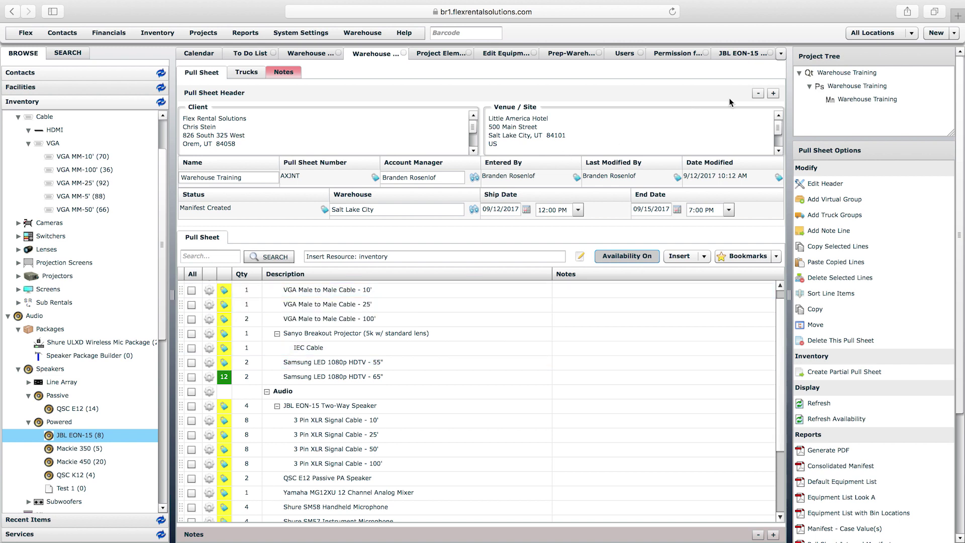
click(852, 100)
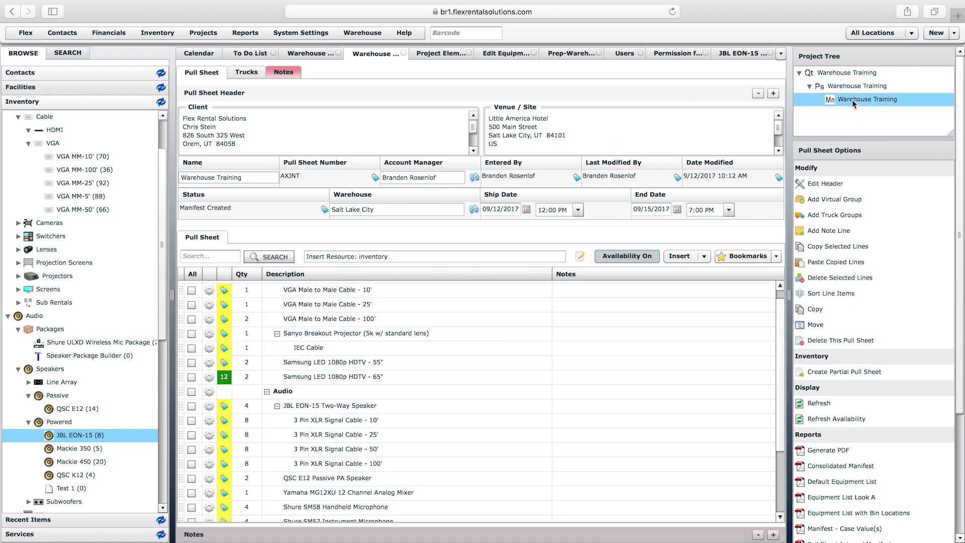
double_click(852, 99)
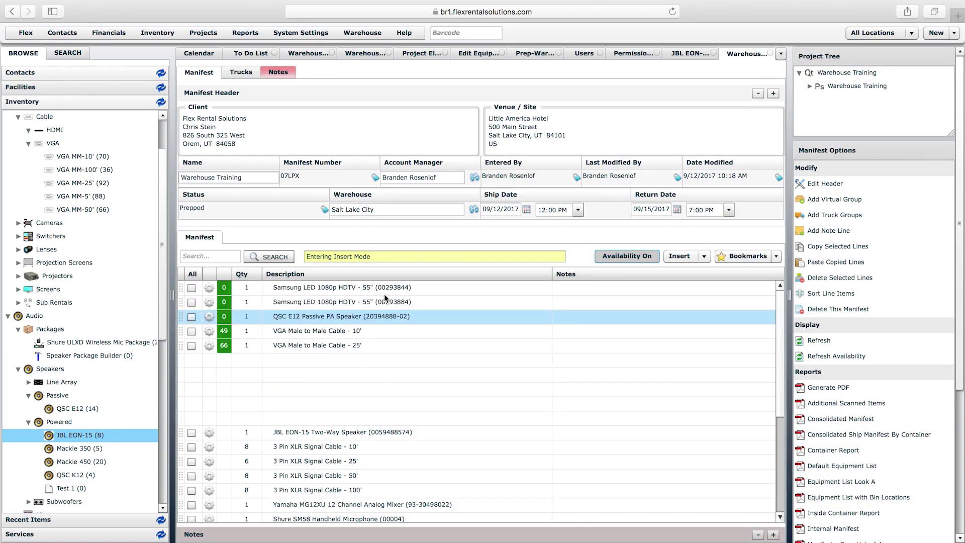
click(363, 287)
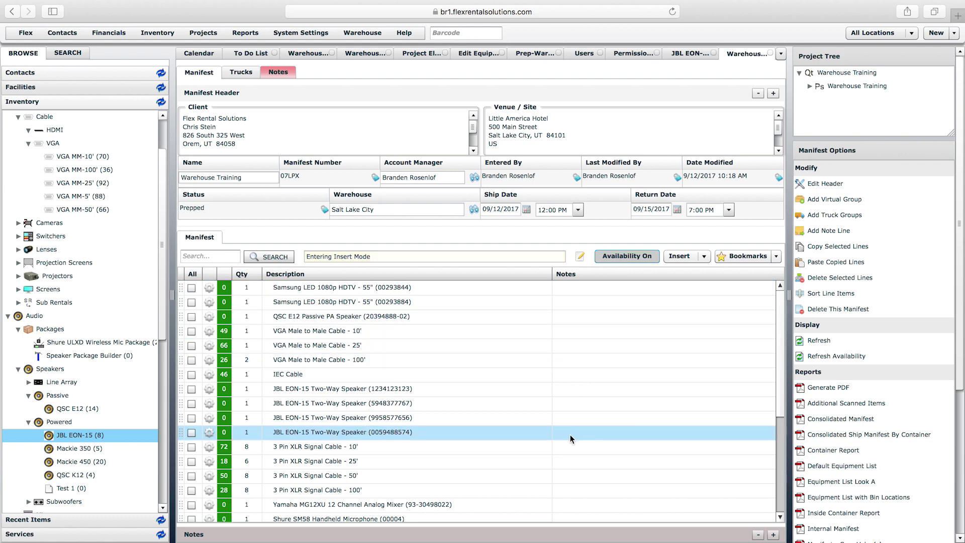
- Review the Warehouse Training manifest's scanned lines from start to end and compare them with the lines of the Warehouse Training pull sheet
scroll(782, 500, down, 5)
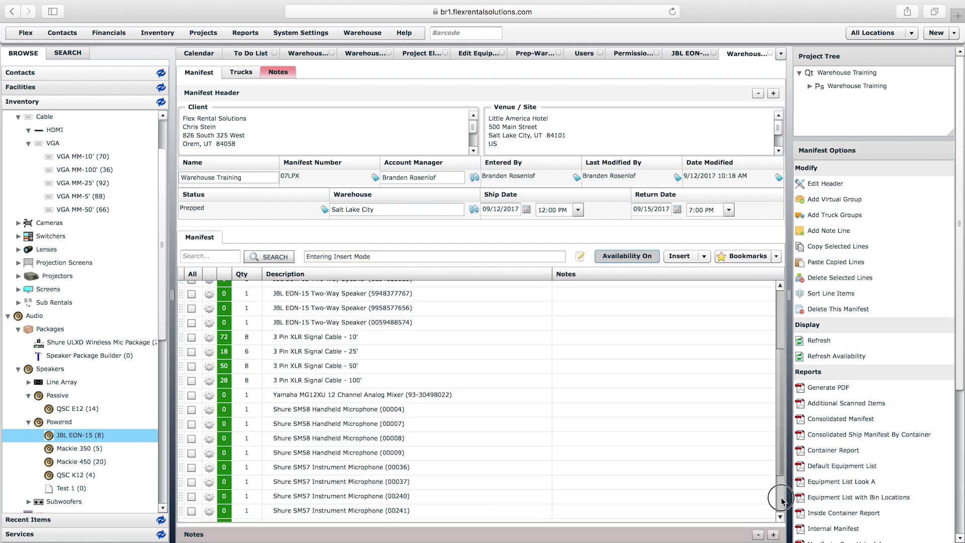
scroll(782, 500, down, 4)
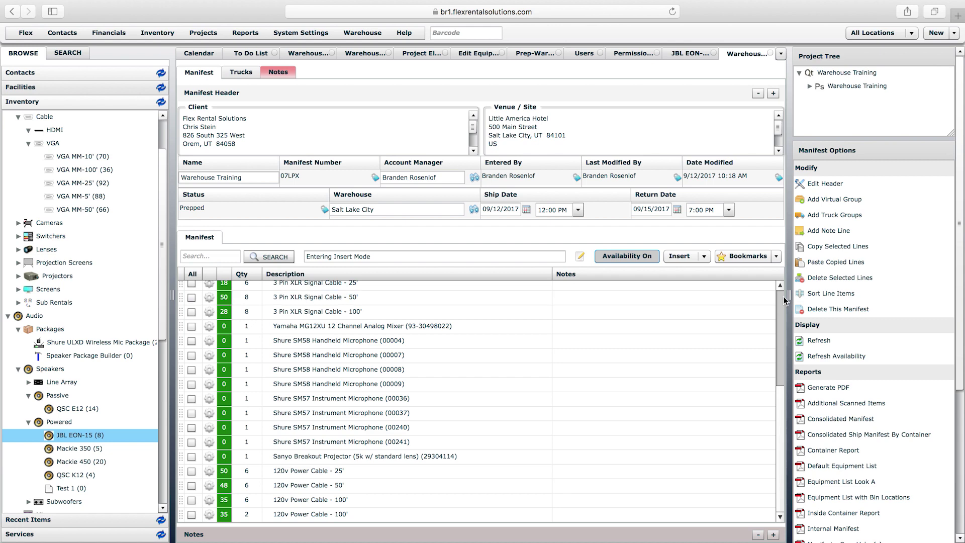
scroll(782, 299, up, 9)
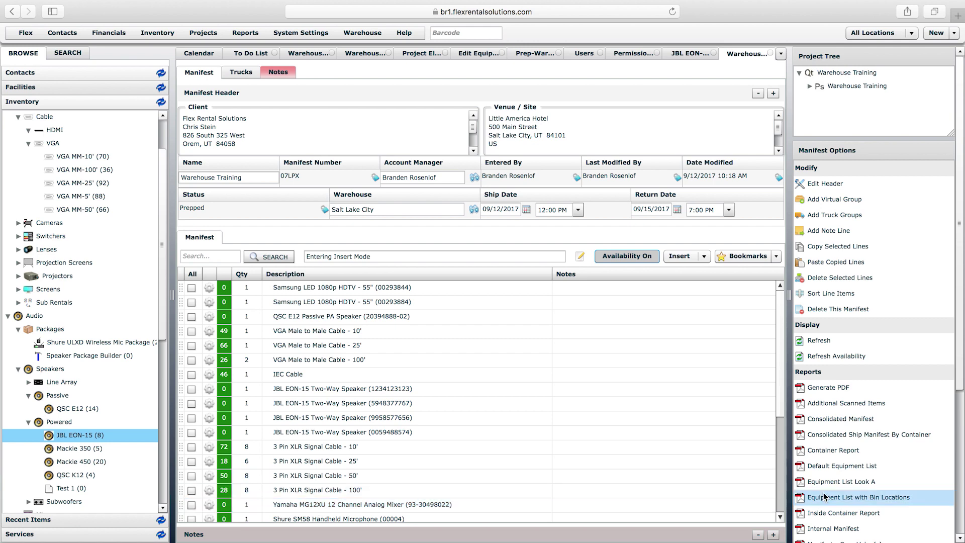
scroll(779, 501, down, 4)
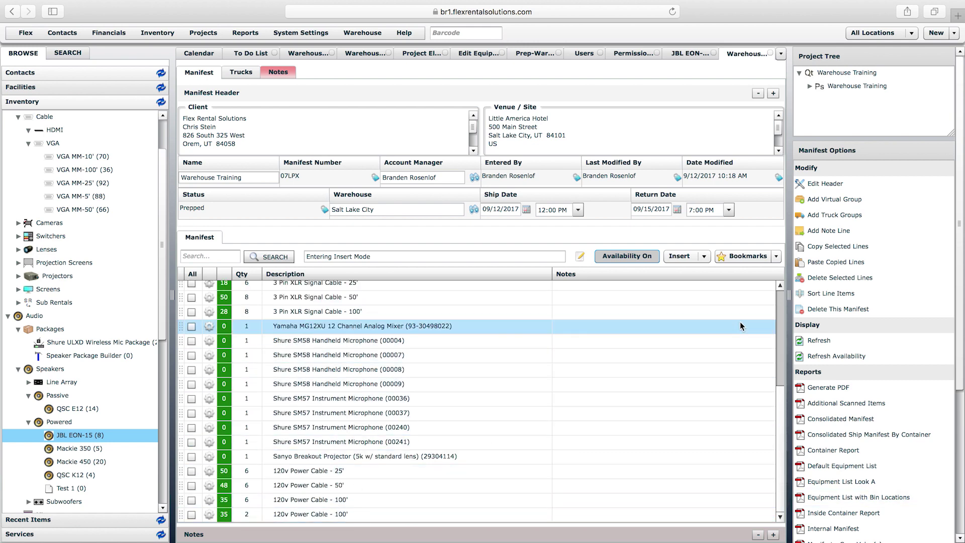
scroll(778, 306, up, 4)
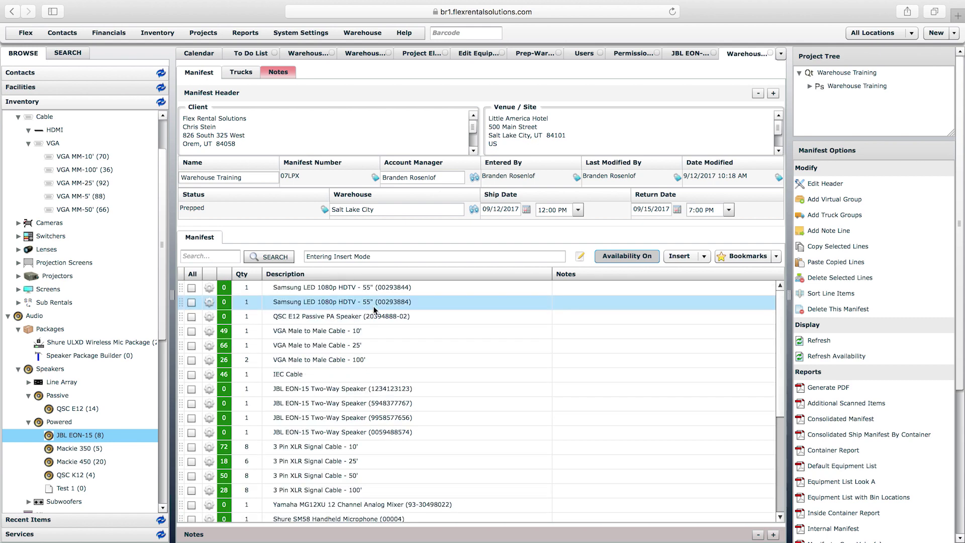
click(223, 298)
click(347, 53)
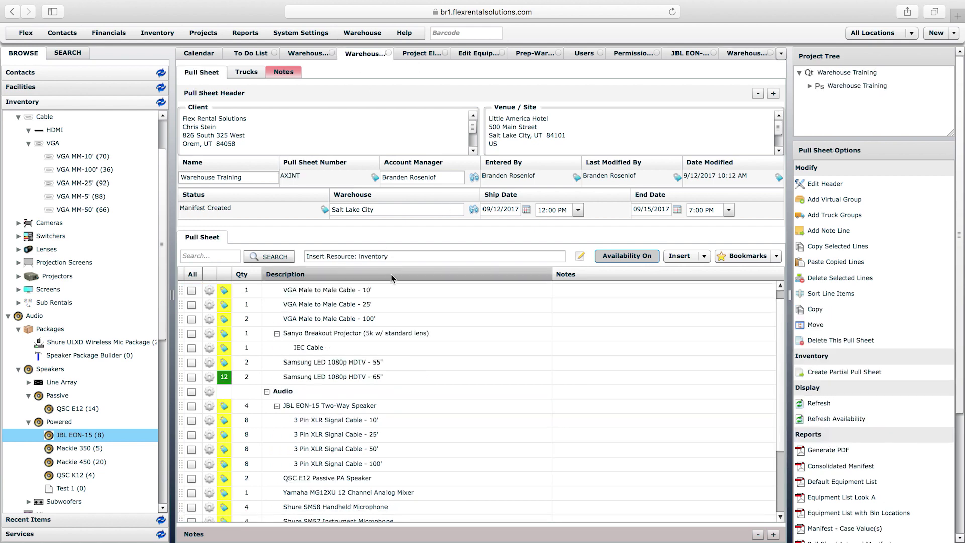
click(241, 296)
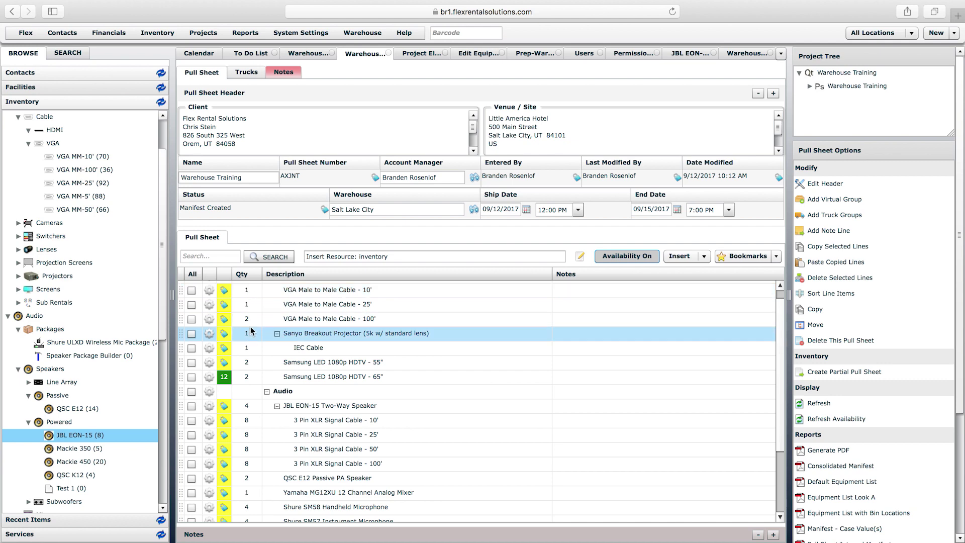
click(735, 53)
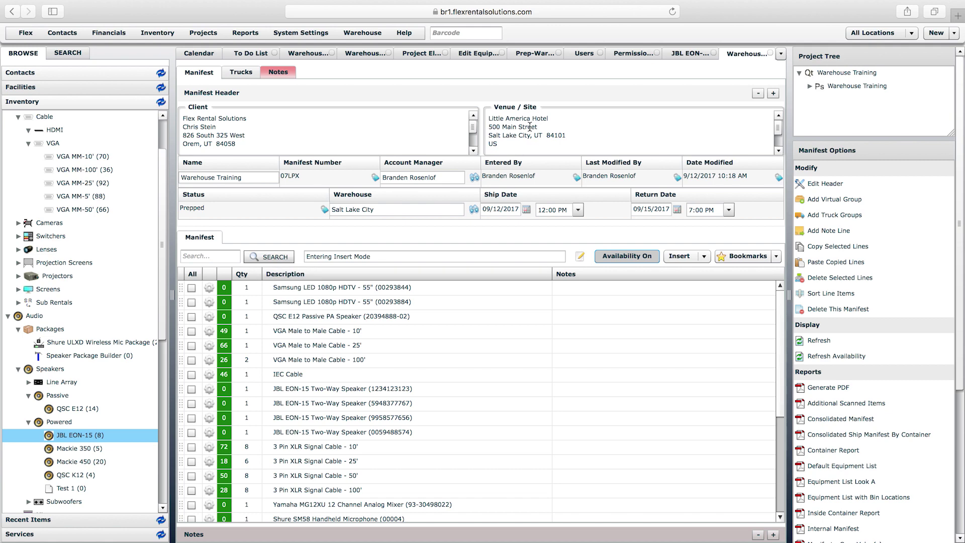
- Unfinalize the prep of the Warehouse Training pull sheet and finalize it again
click(533, 53)
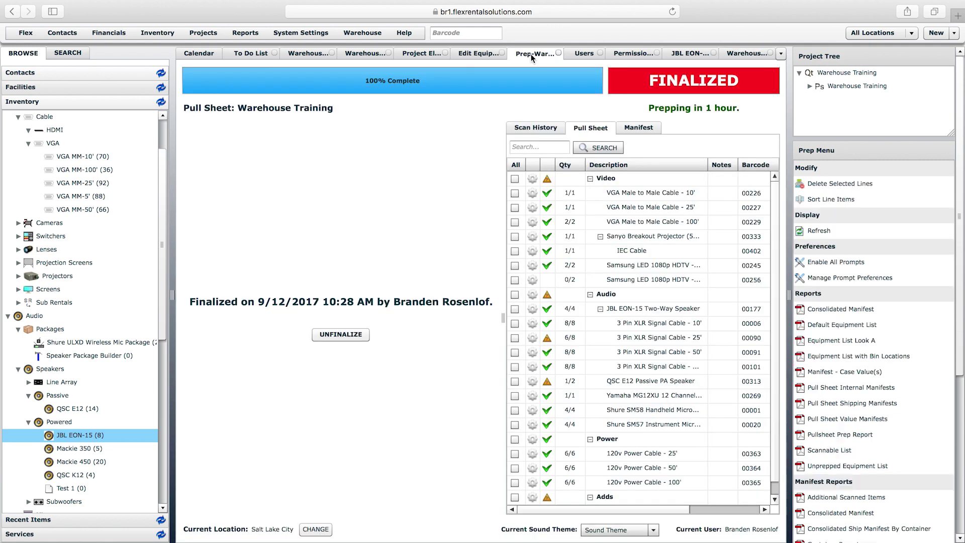
click(338, 333)
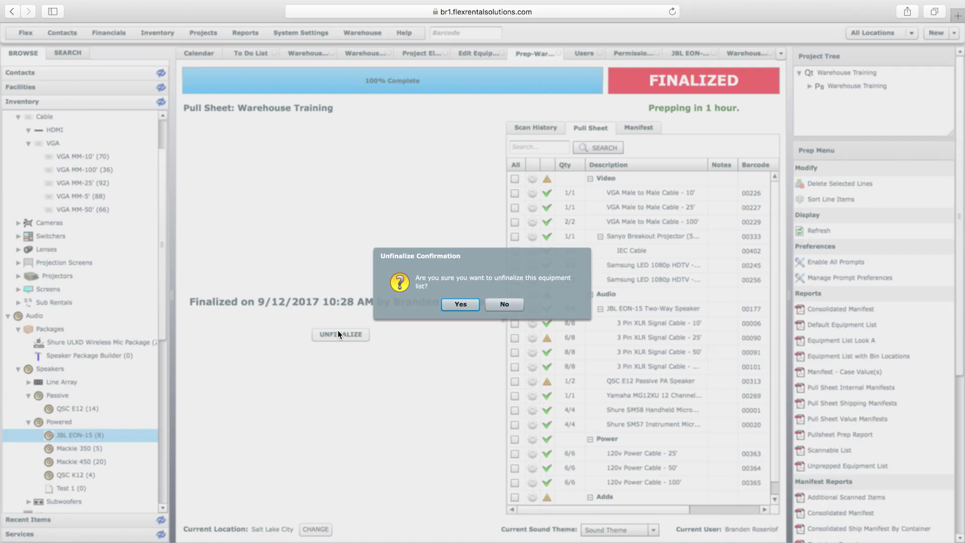
click(473, 300)
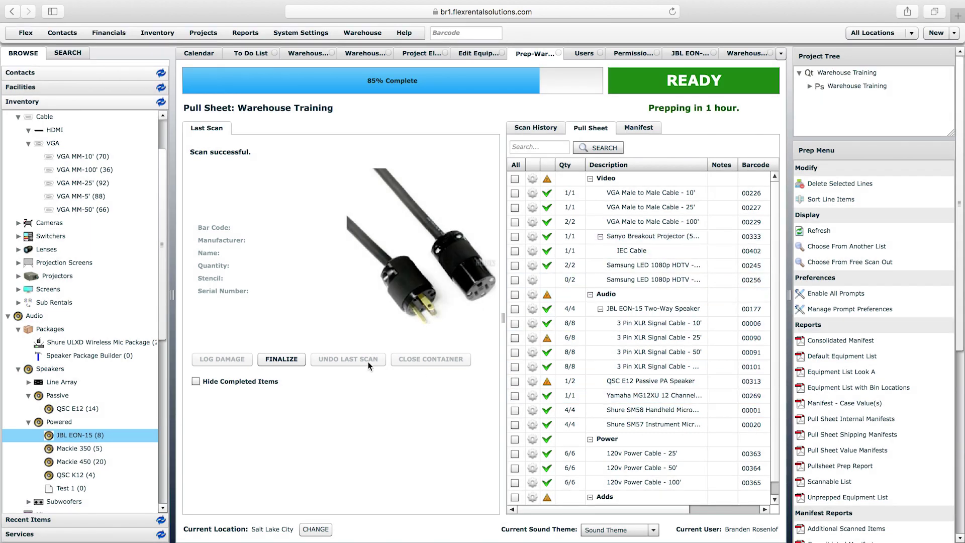
click(281, 357)
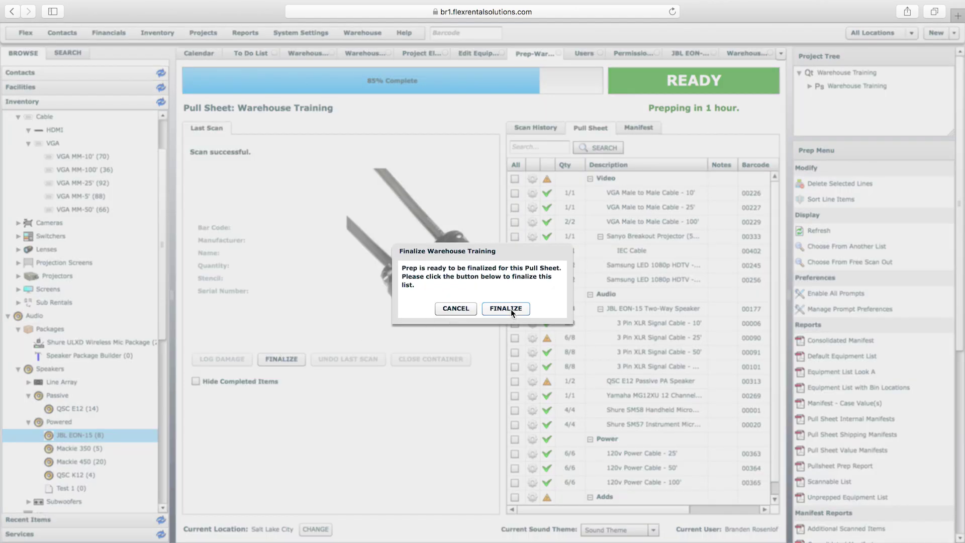
click(505, 308)
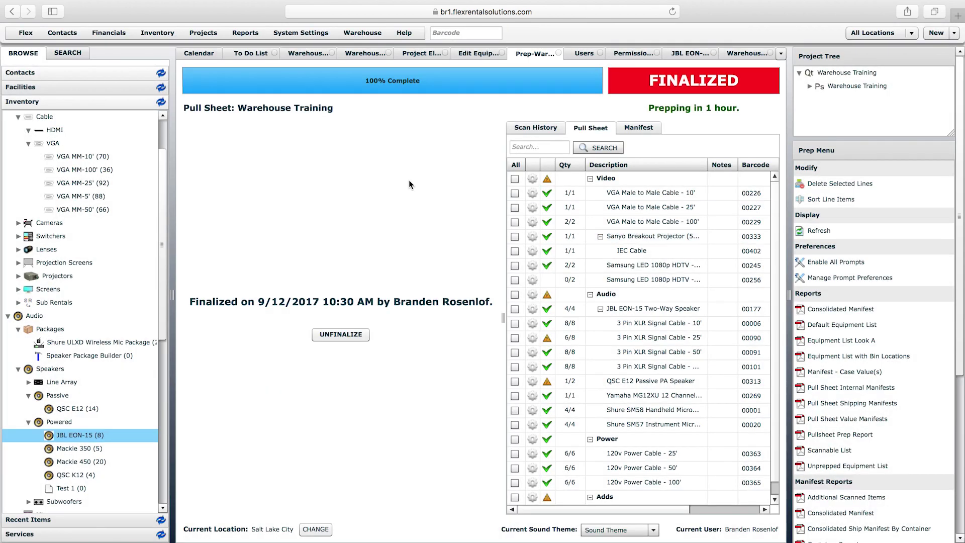
- Look through the pull sheet reports and manifest reports offered for the finalized prep
drag(960, 227, 964, 327)
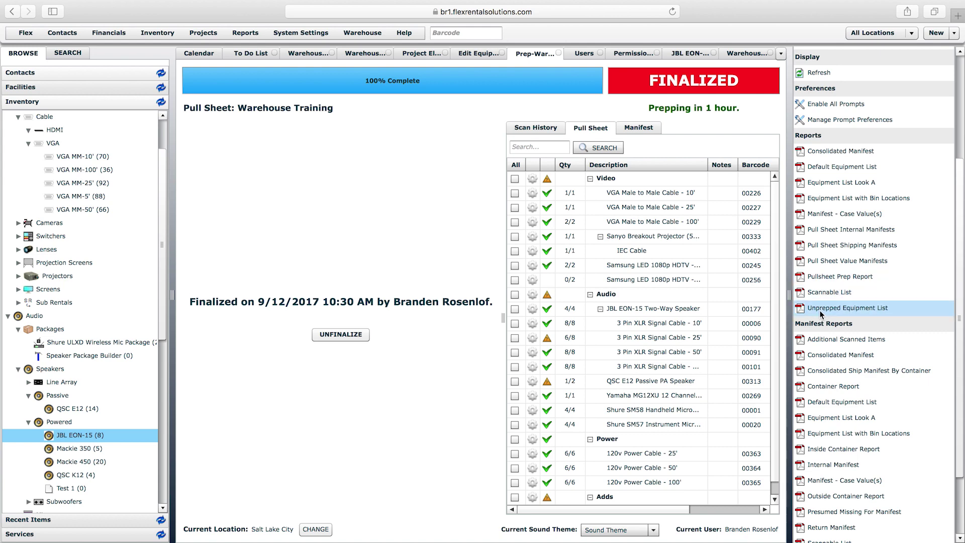
scroll(851, 310, up, 1)
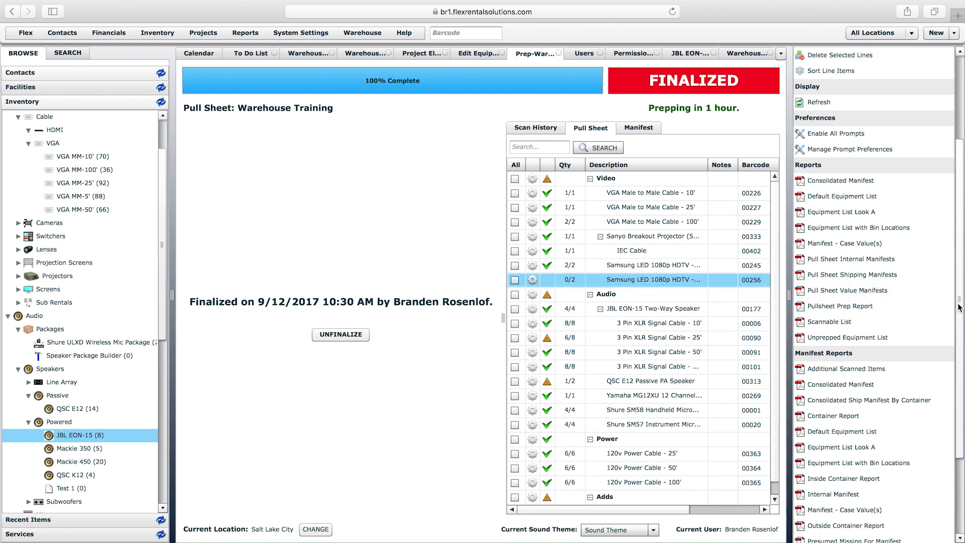
scroll(959, 279, up, 3)
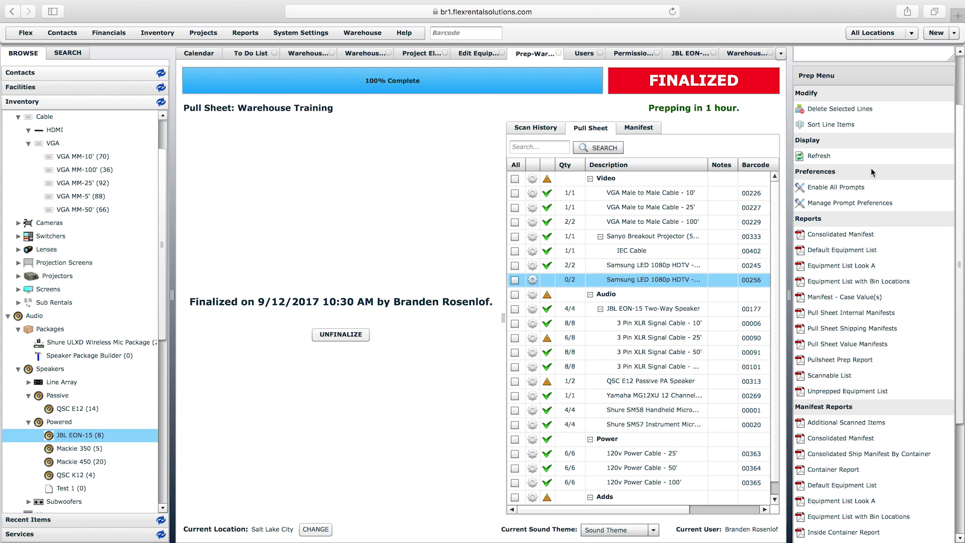
scroll(961, 184, down, 5)
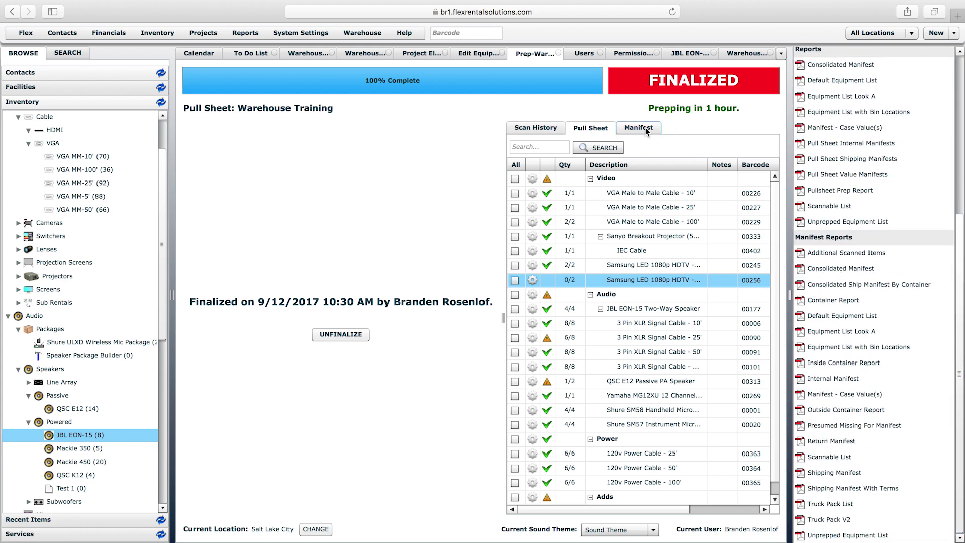
scroll(874, 200, up, 5)
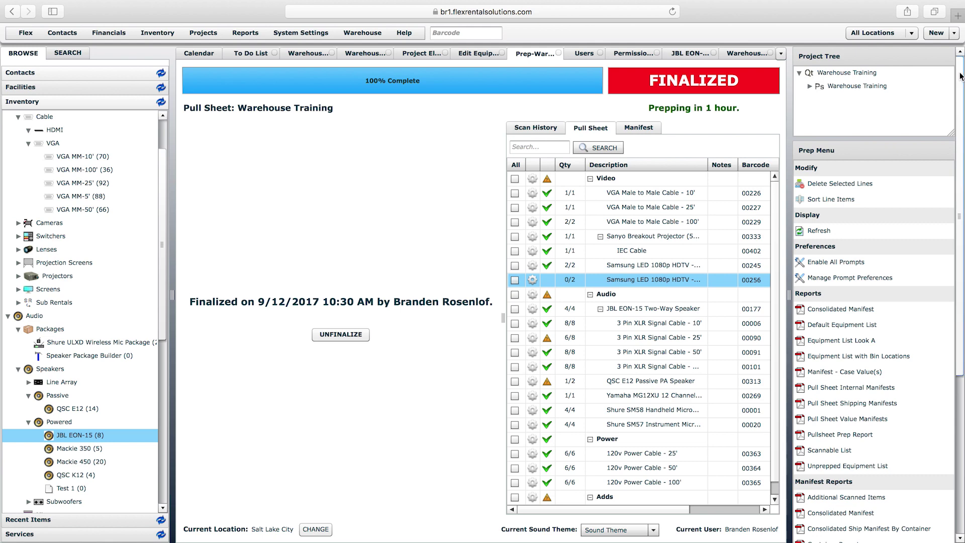
- Open the Warehouse Training manifest beneath the pull sheet in the project tree and examine its available reports and workflow actions
click(809, 86)
click(849, 101)
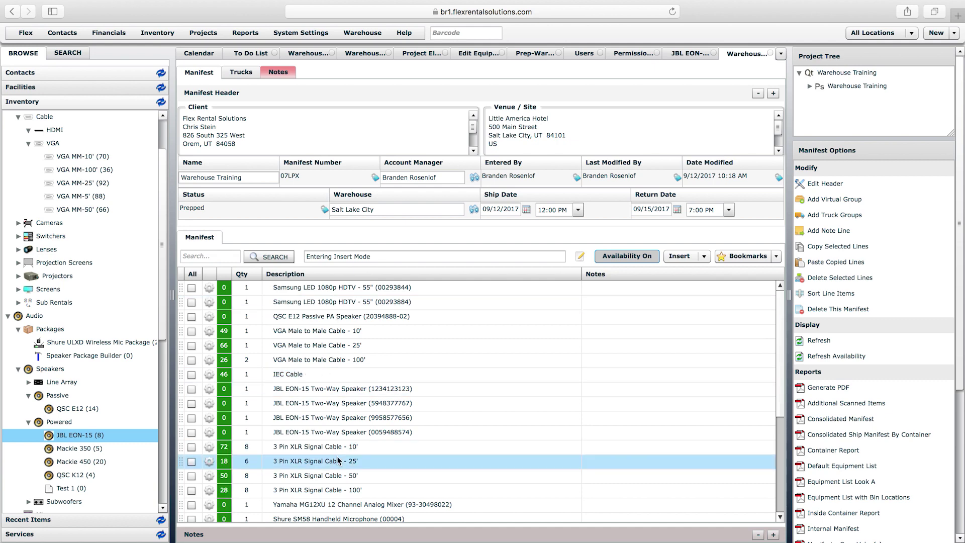
drag(959, 352, 959, 477)
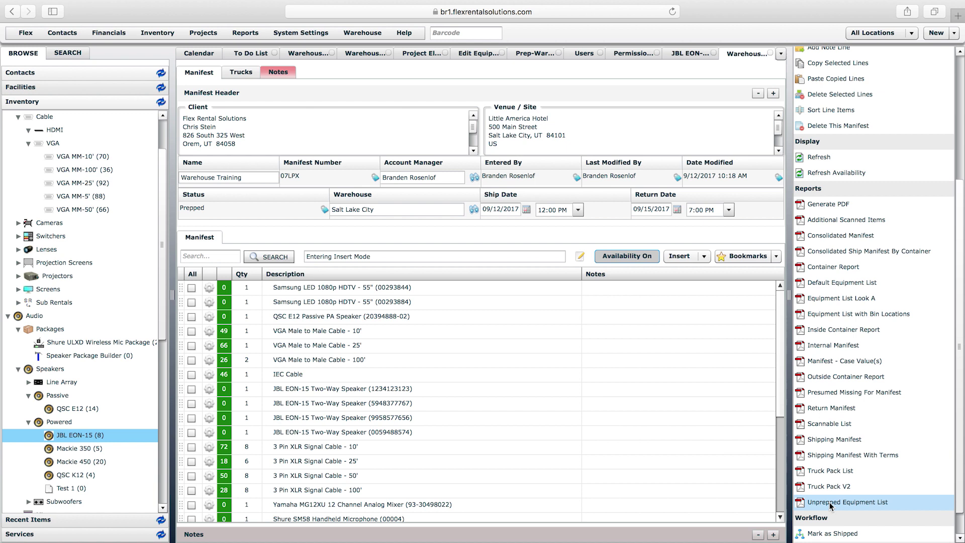
drag(960, 463, 957, 500)
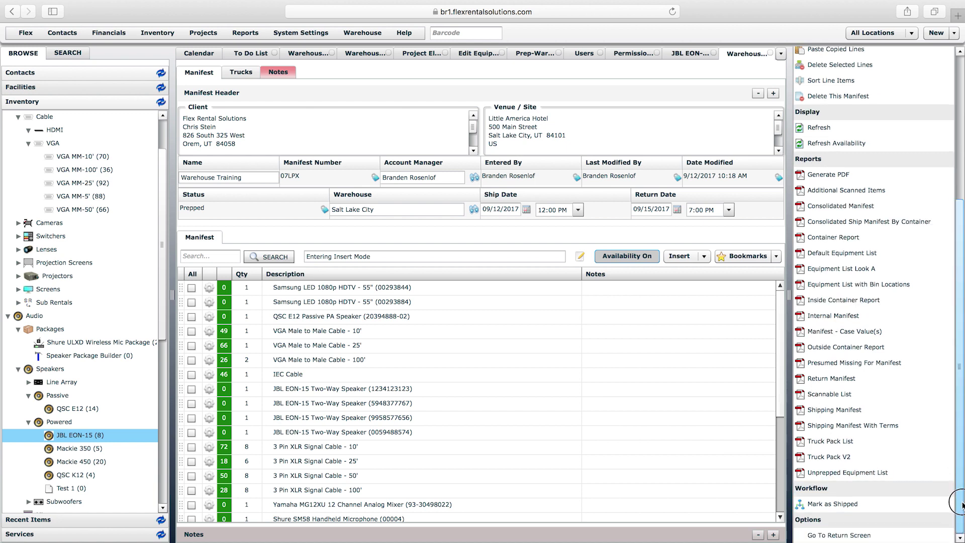